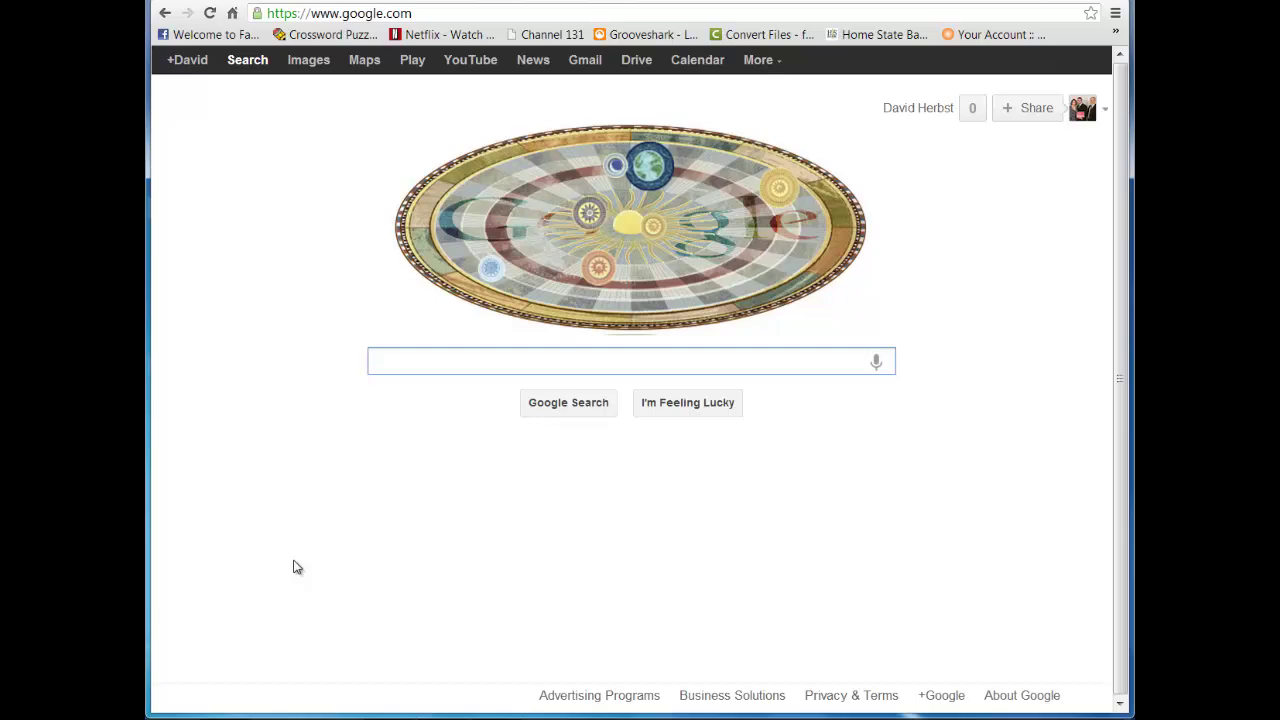
Search Google for 'camtasia', open the Camtasia - TechSmith result, and minimize Chrome.
type("camt")
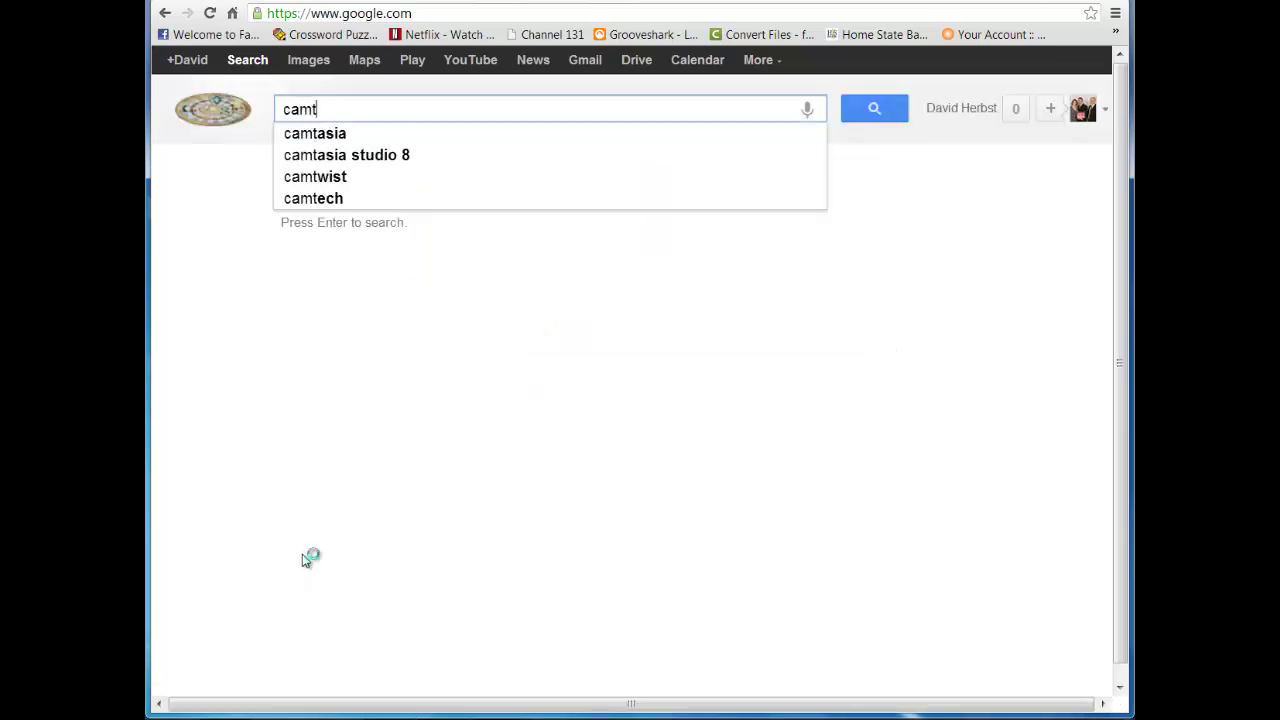
type("asia")
key("Return")
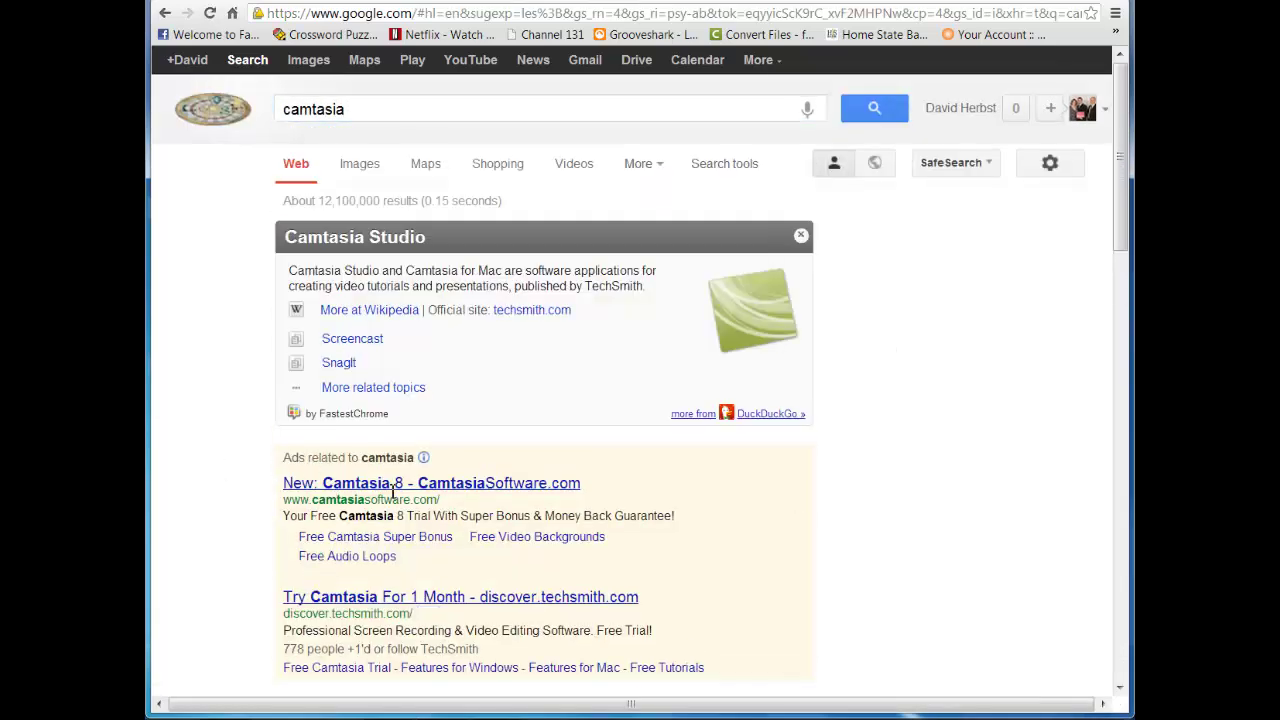
scroll(393, 490, "down", 5)
scroll(446, 517, "down", 2)
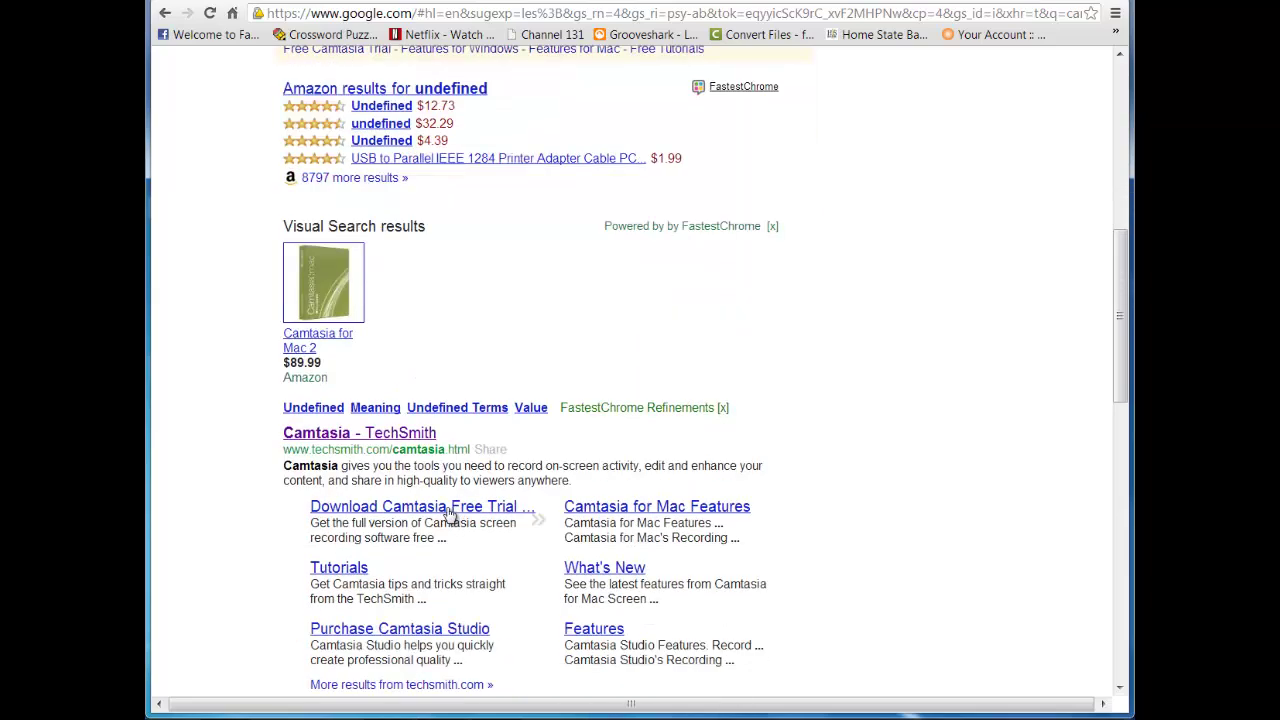
left_click(393, 438)
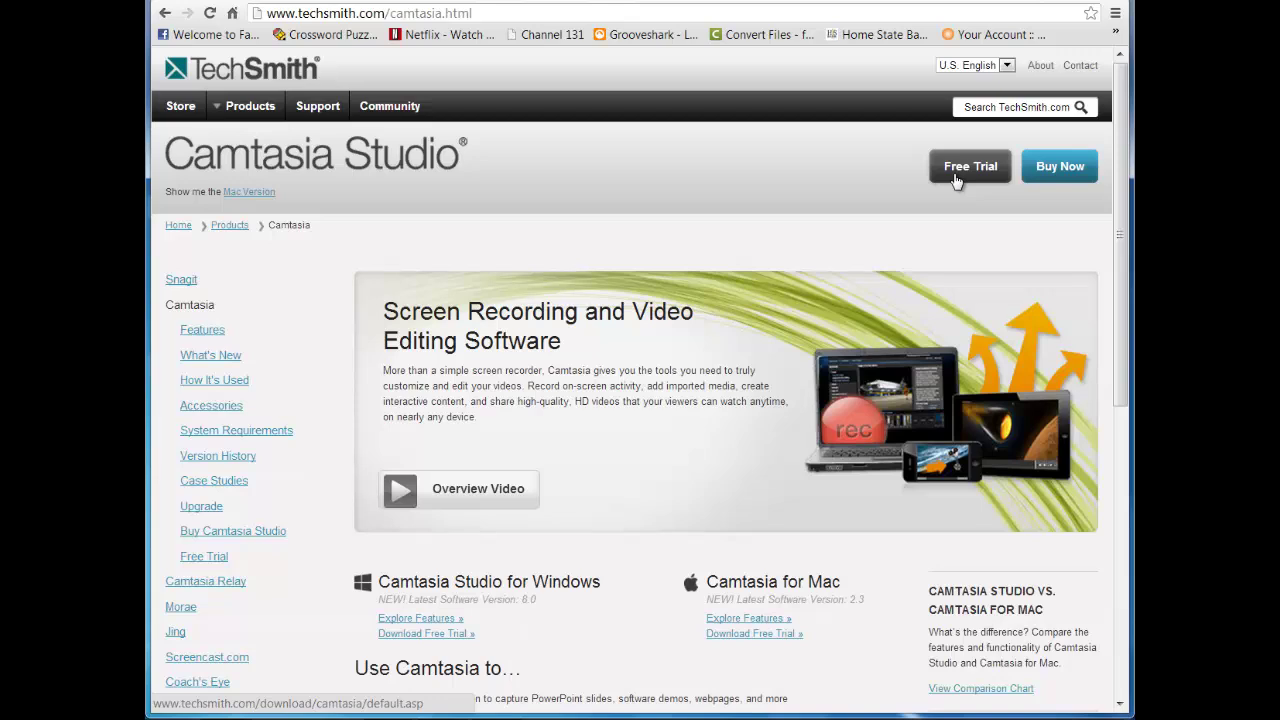
left_click(1037, 4)
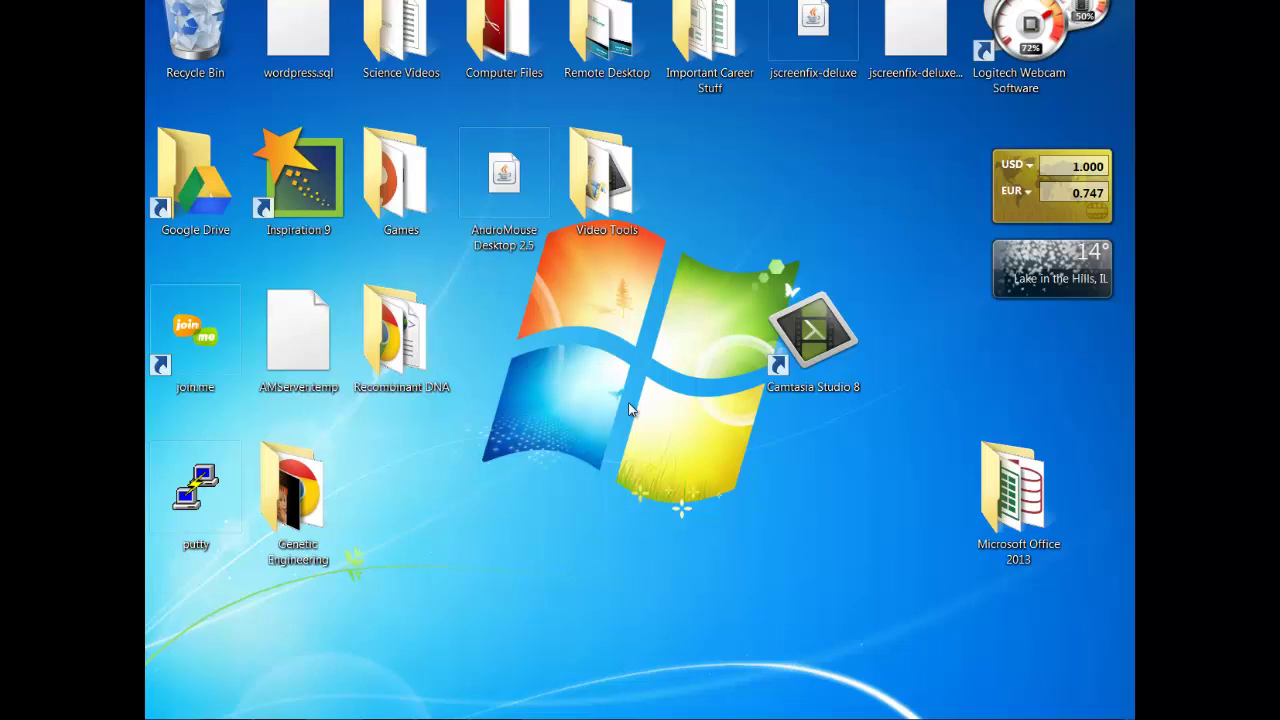
Launch Camtasia Studio 8 from its desktop shortcut and bring its window to the front.
left_click_drag(702, 237, 945, 463)
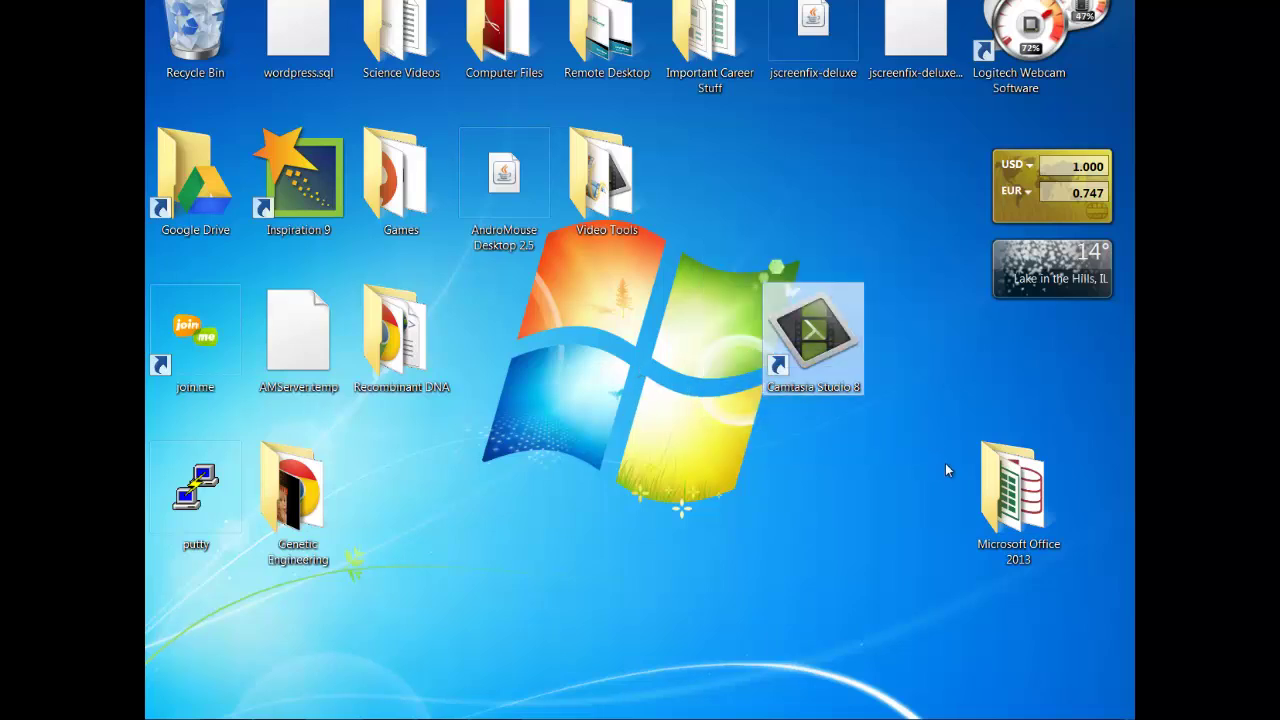
double_click(813, 318)
mouse_move(441, 715)
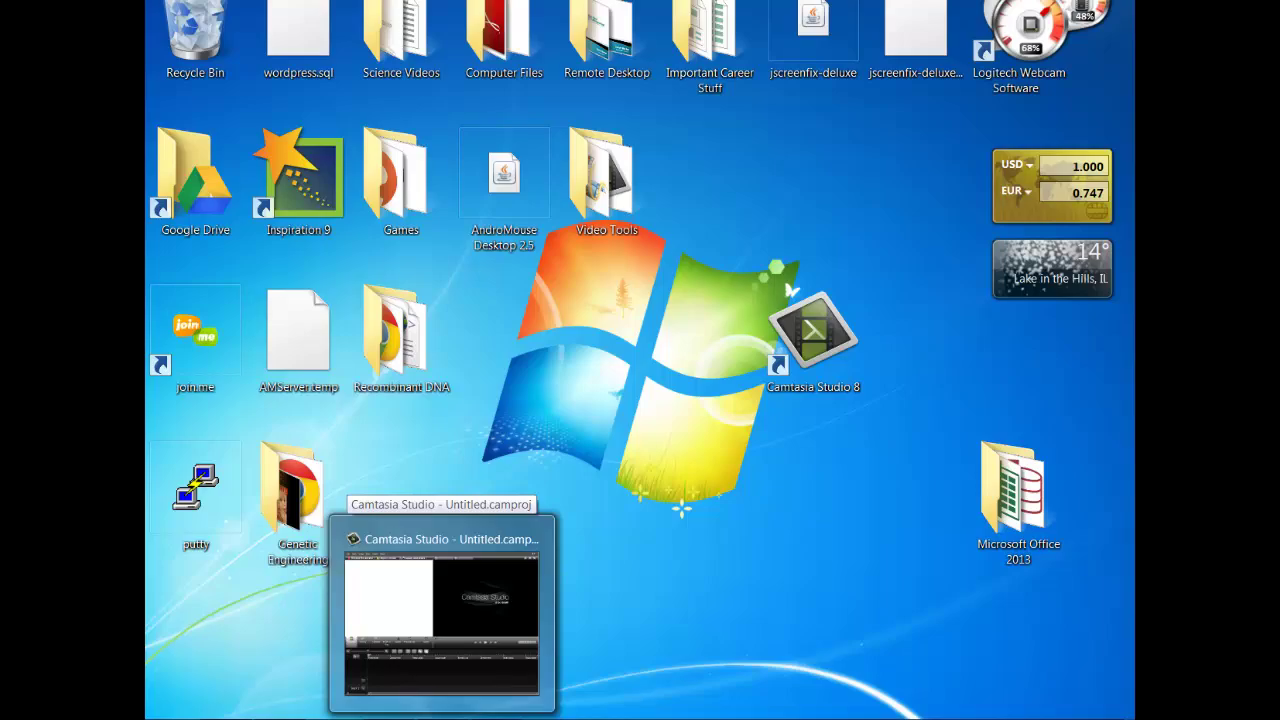
left_click(519, 716)
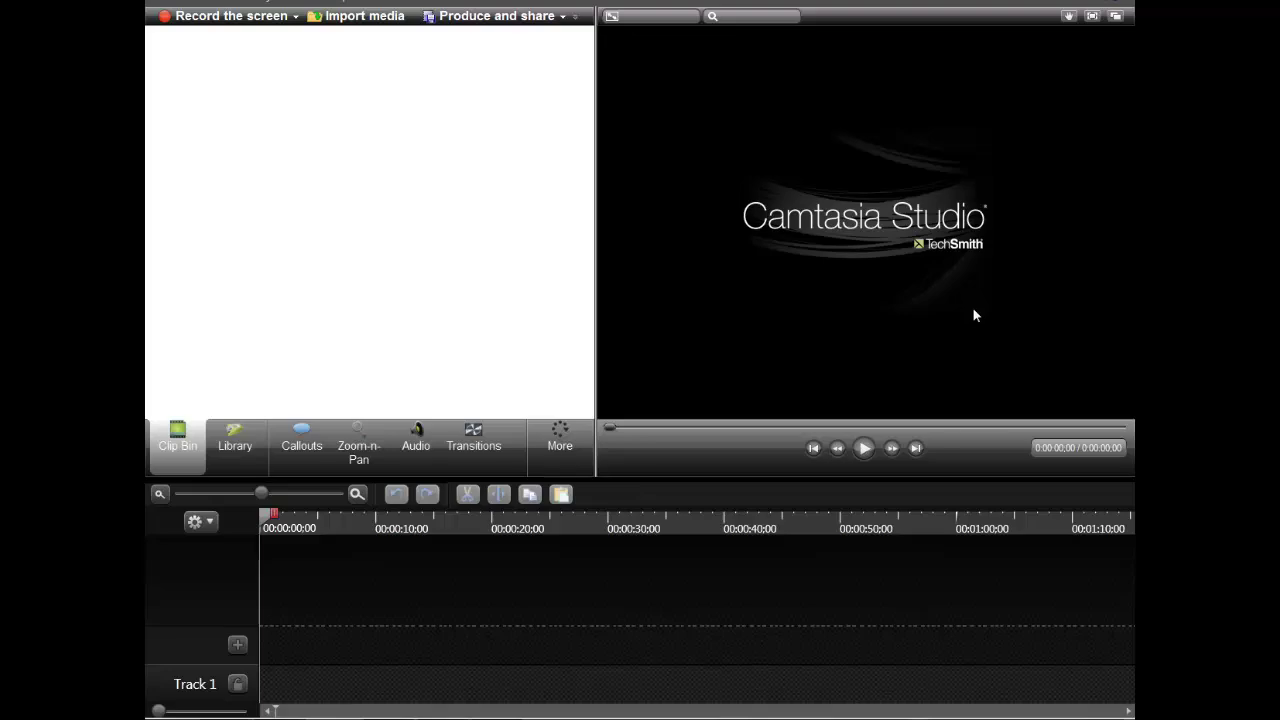
Import Intro to Biology.mp4 from the Videos library, then check and dismiss the recording options.
left_click(363, 18)
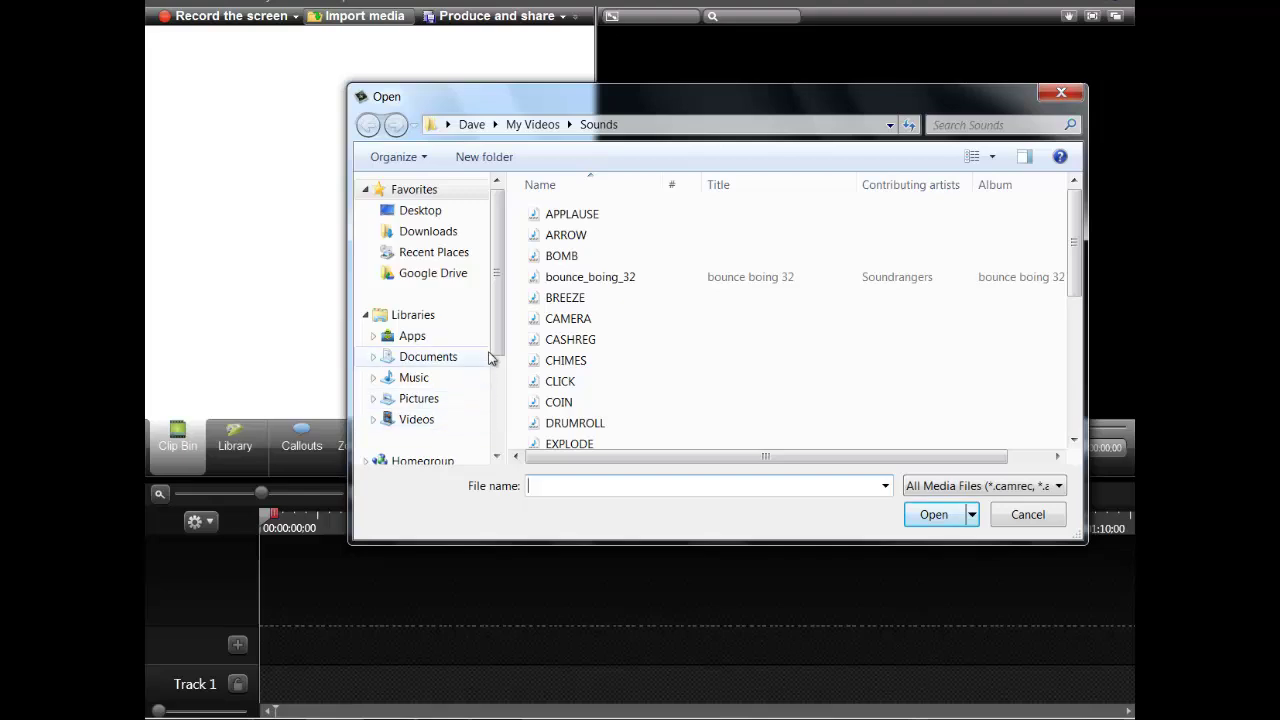
left_click(418, 421)
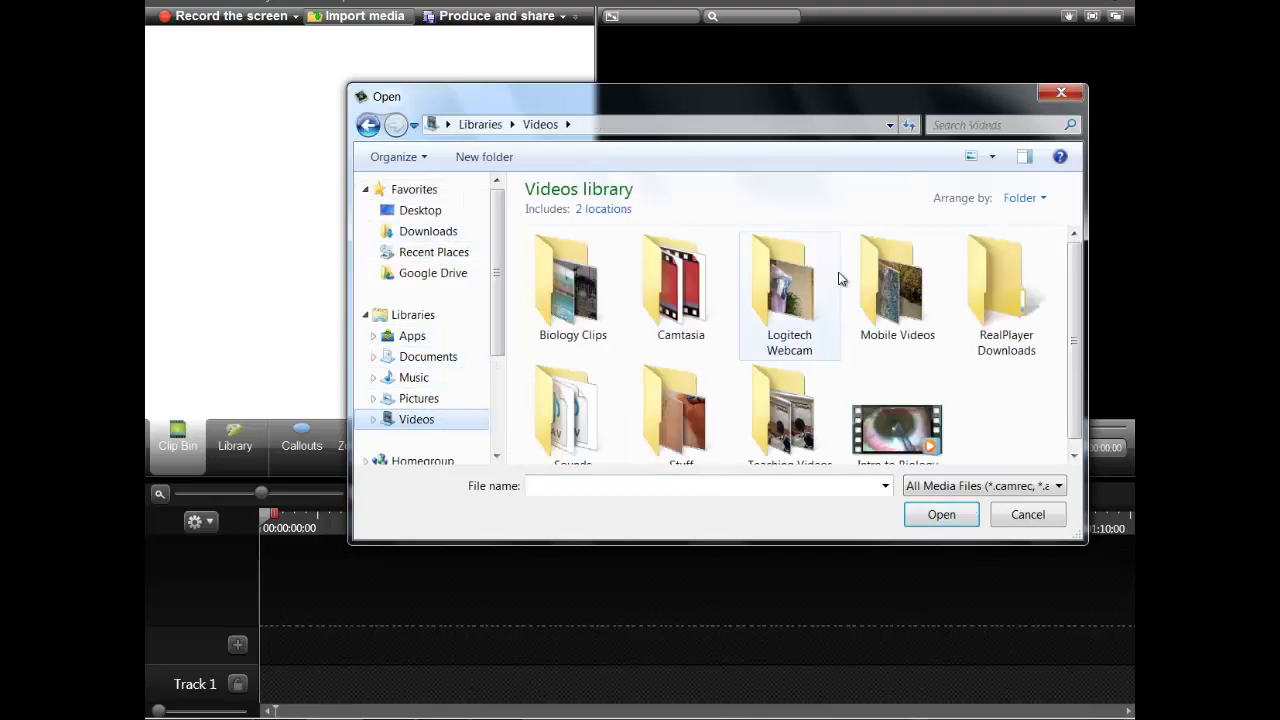
double_click(900, 416)
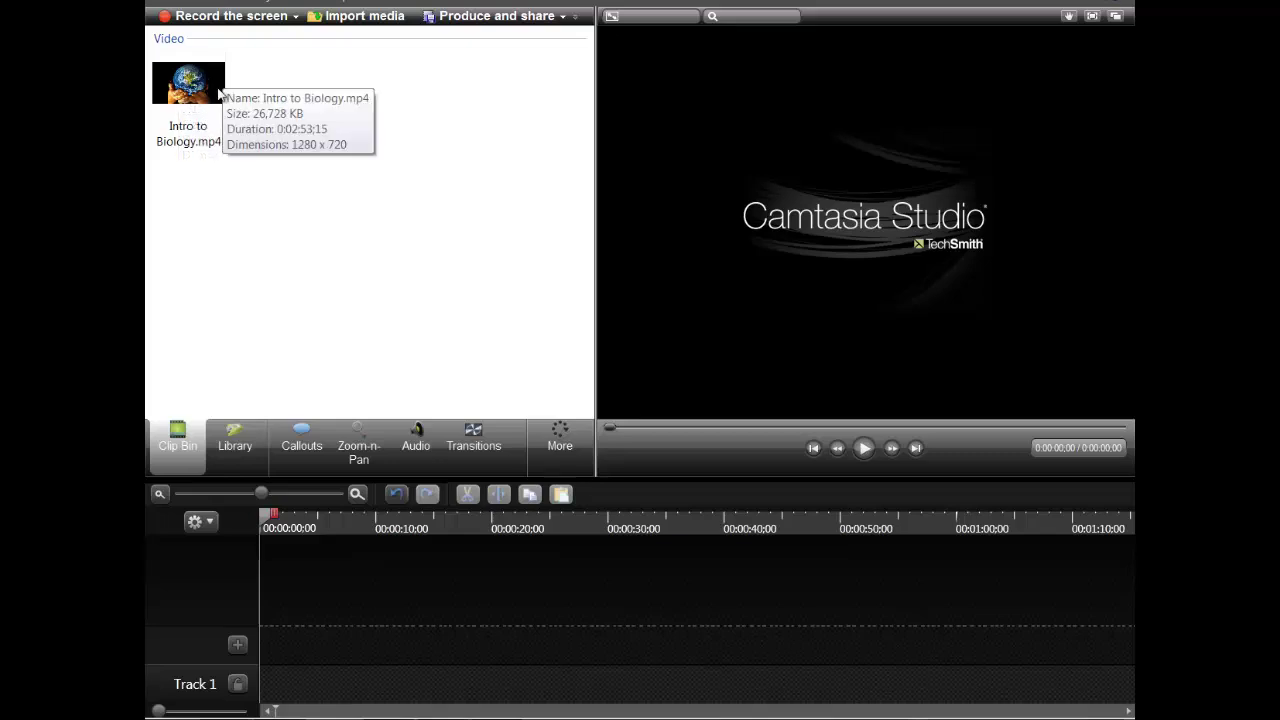
left_click(296, 18)
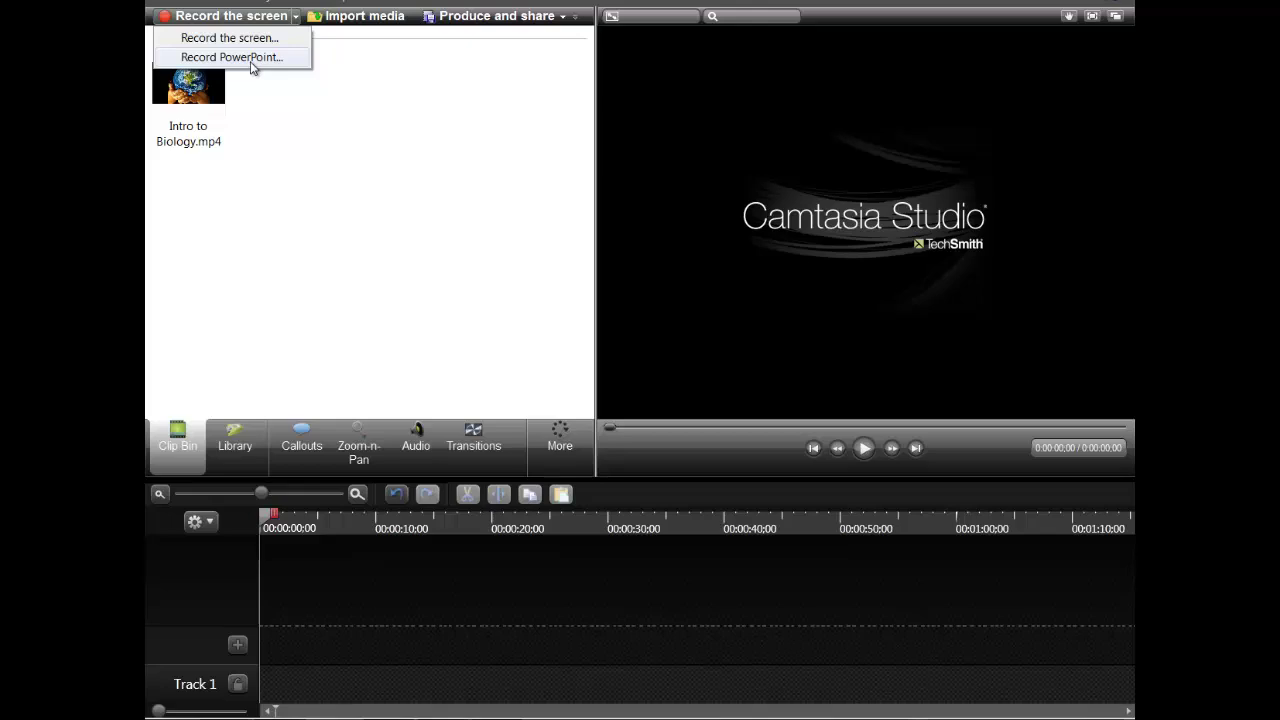
left_click(566, 182)
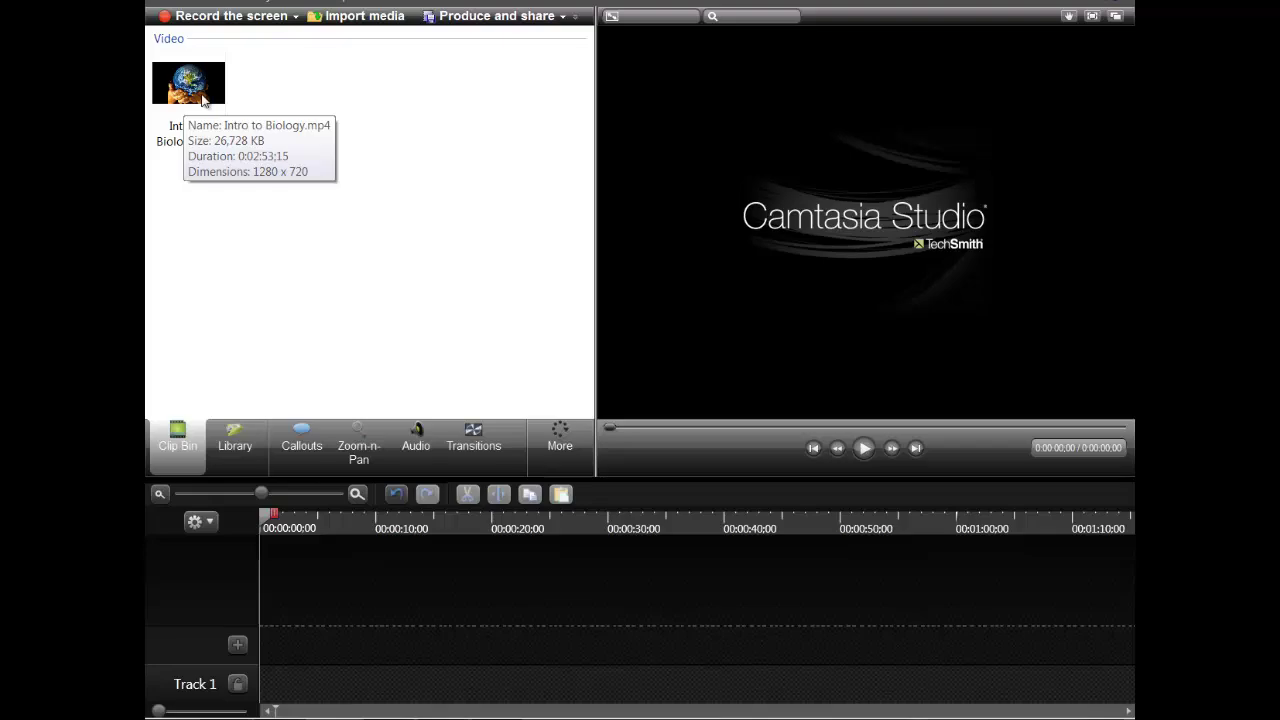
Import the arnold, atomic bomb, bear, big eyed animal and Bill Nye images from Pictures > Biology Images > Random.
left_click(364, 17)
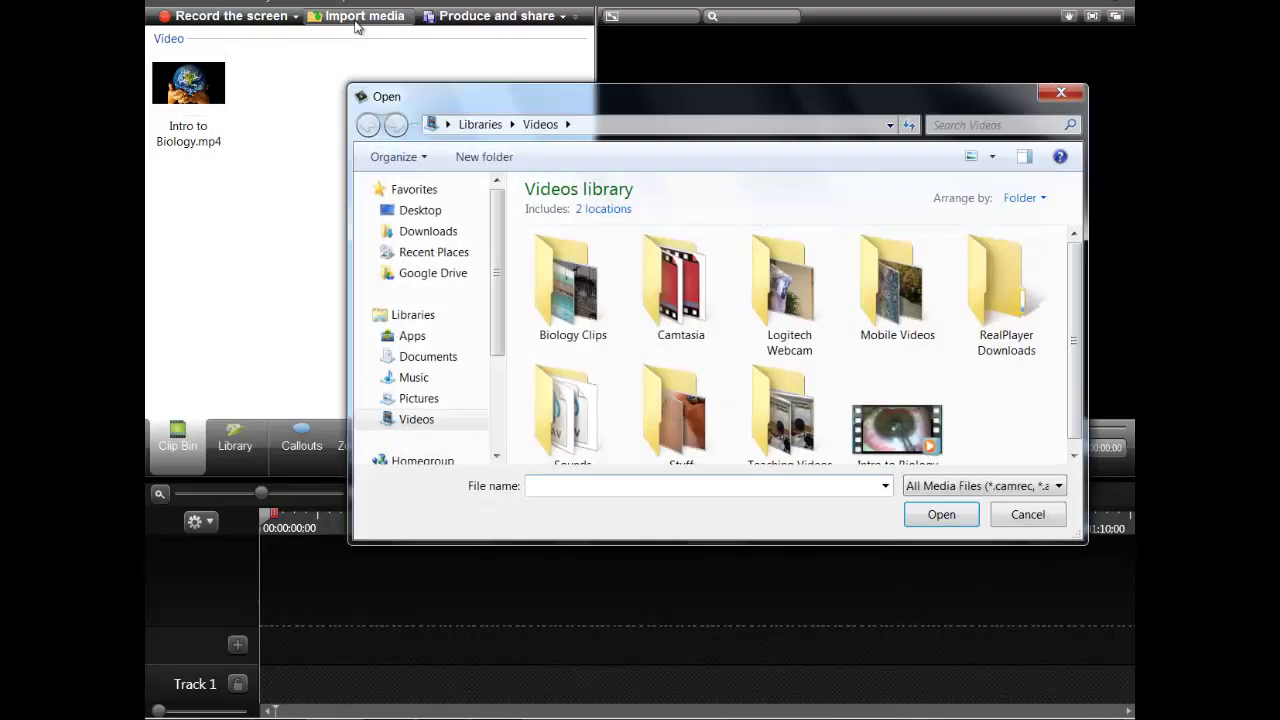
left_click(422, 401)
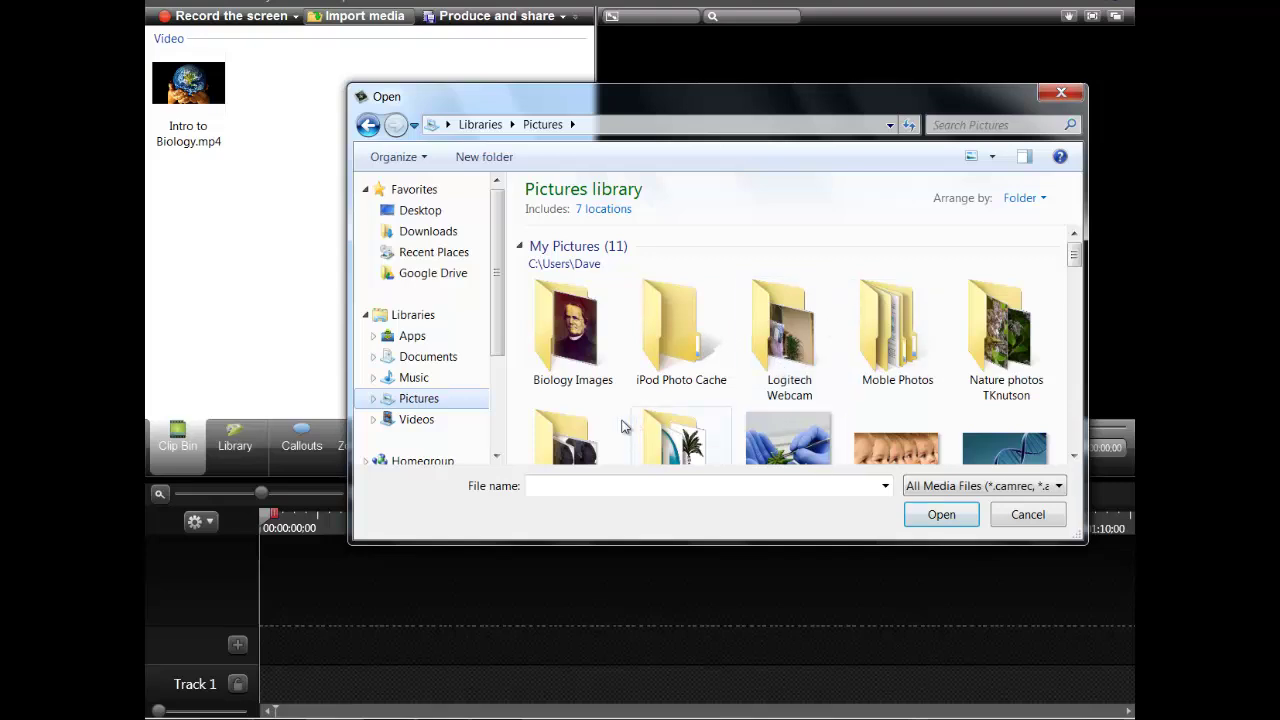
double_click(574, 332)
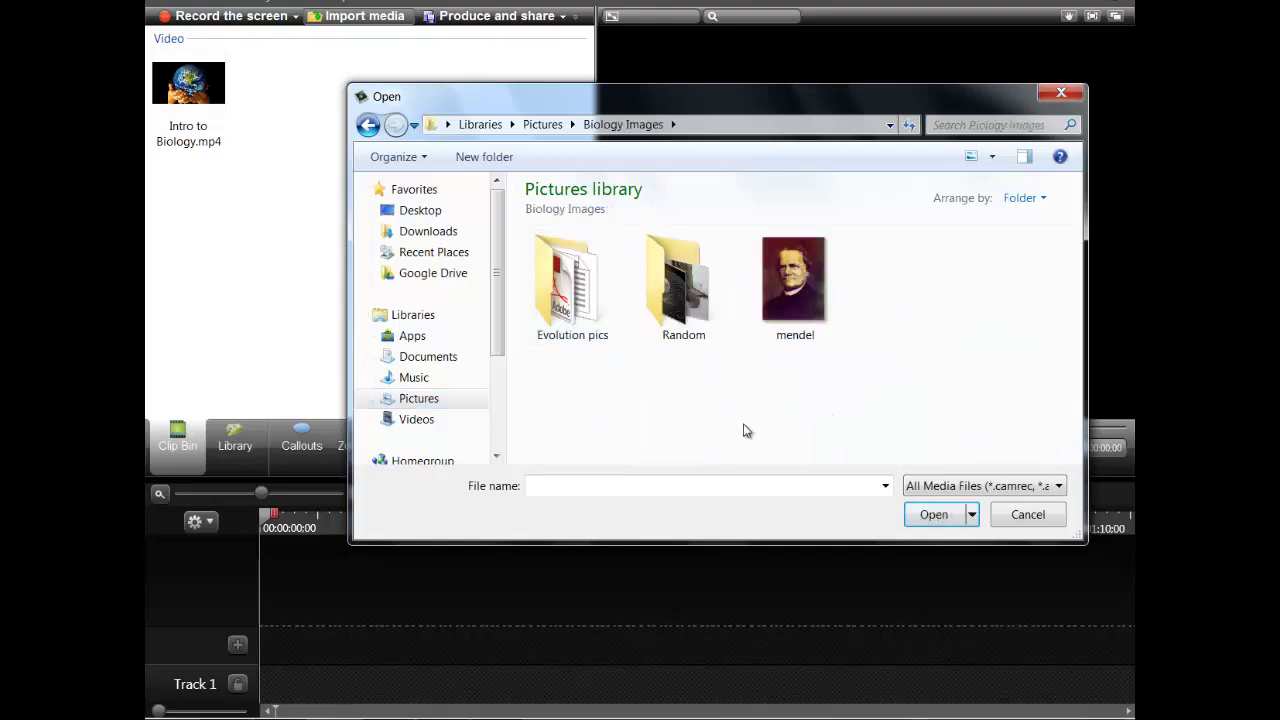
double_click(686, 295)
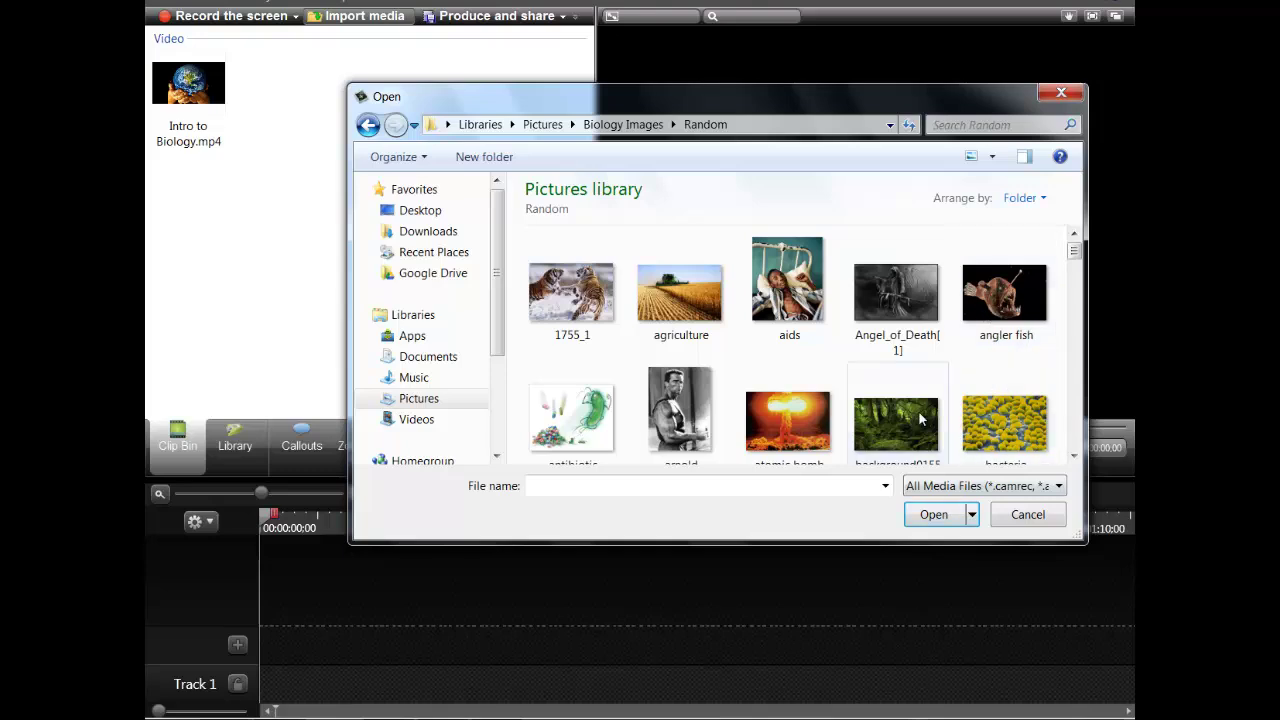
left_click(800, 425)
scroll(815, 405, "down", 2)
scroll(805, 385, "up", 1)
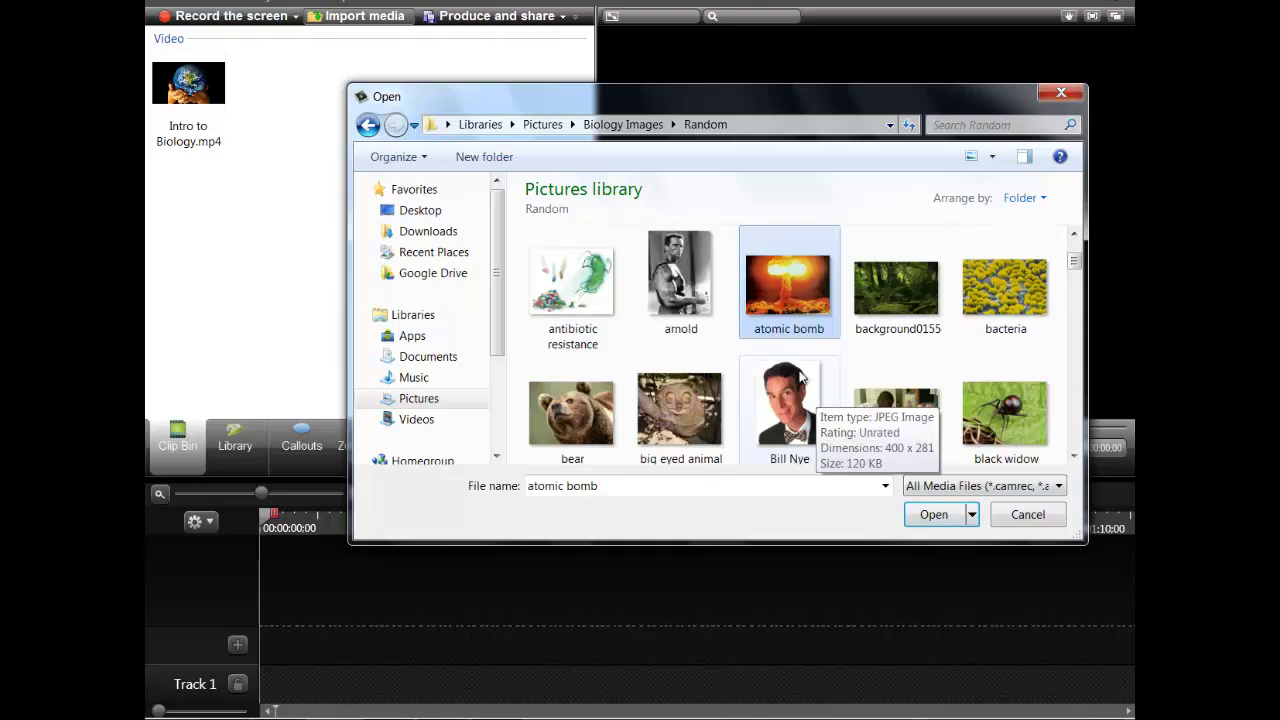
left_click(797, 410, "ctrl")
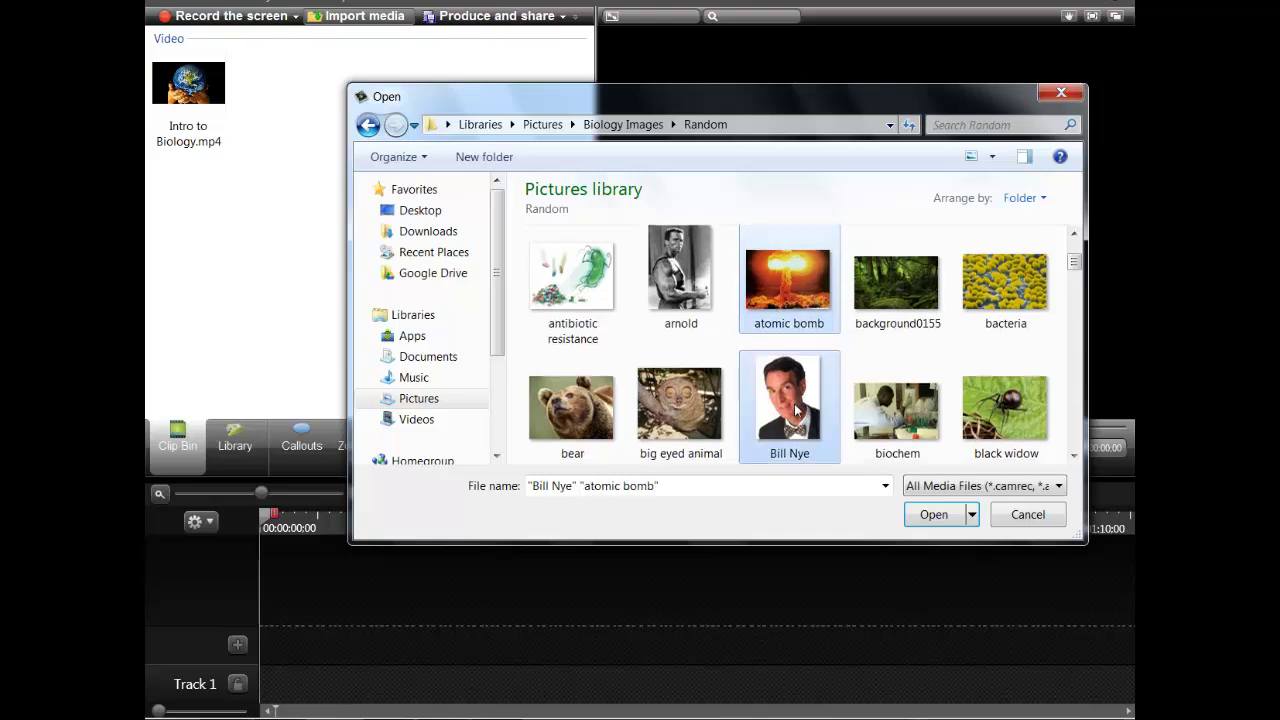
left_click(680, 428, "ctrl")
left_click(572, 418, "ctrl")
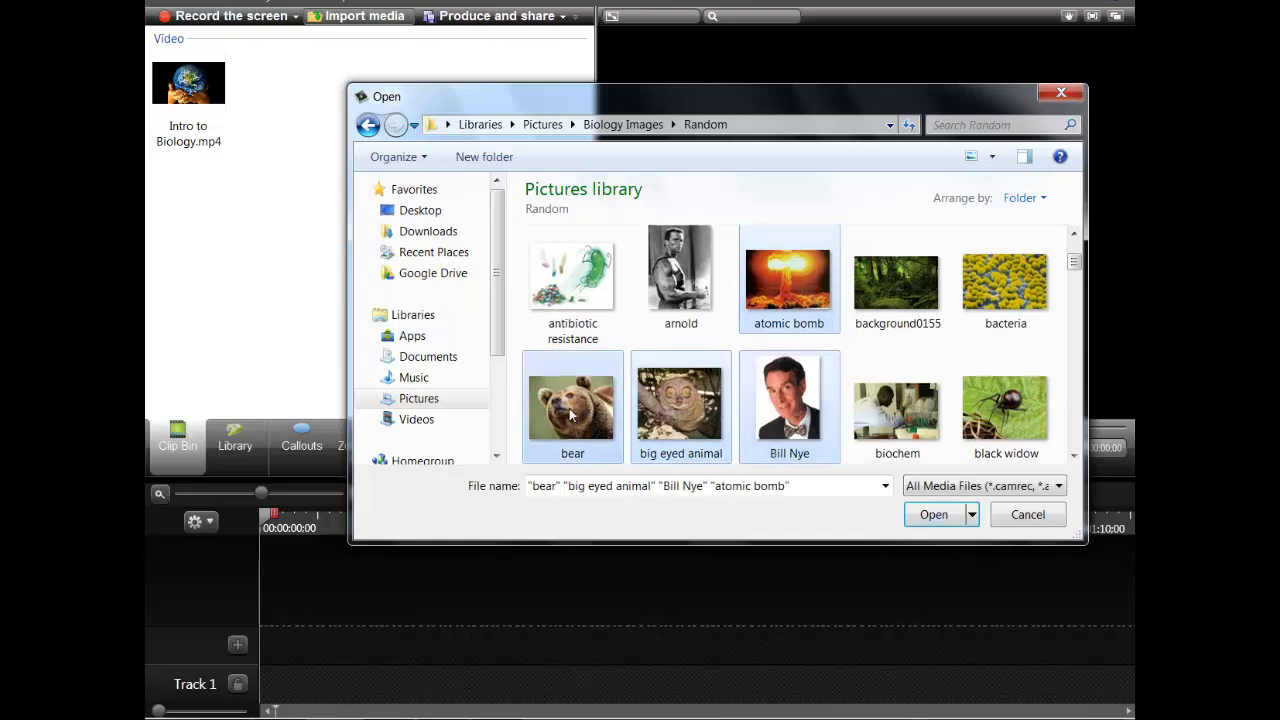
left_click(680, 275, "ctrl")
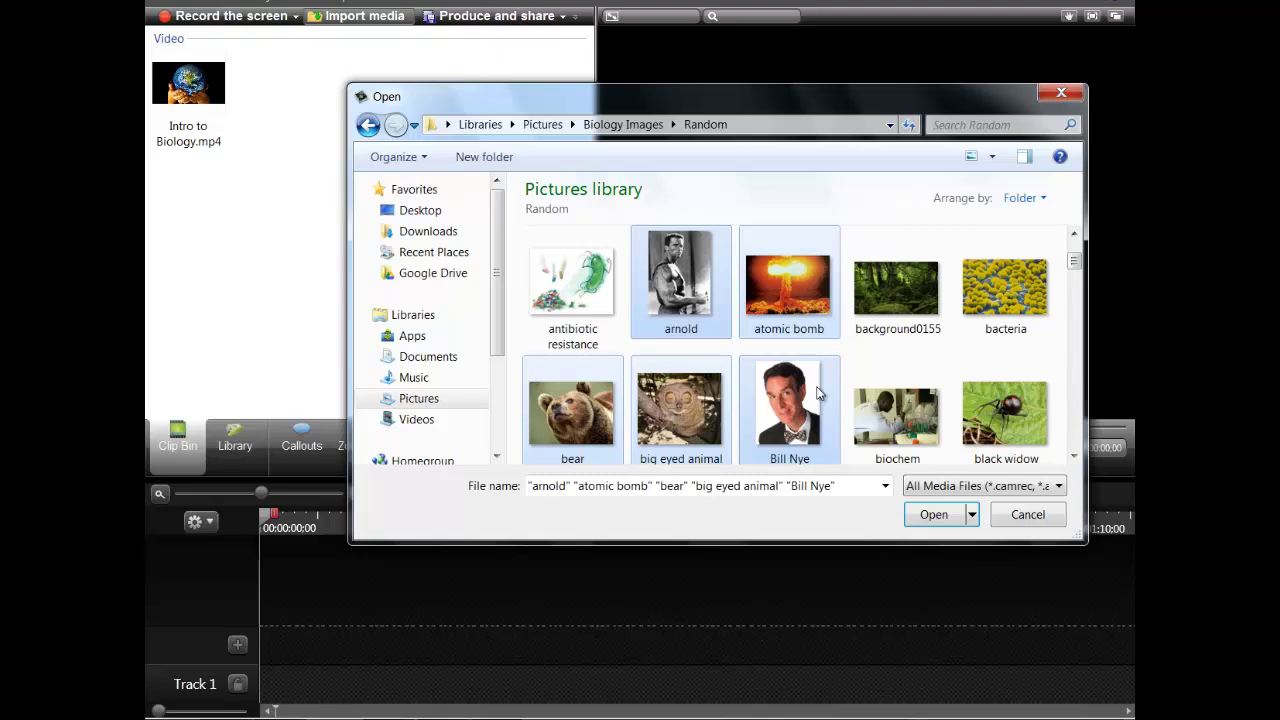
left_click(933, 514)
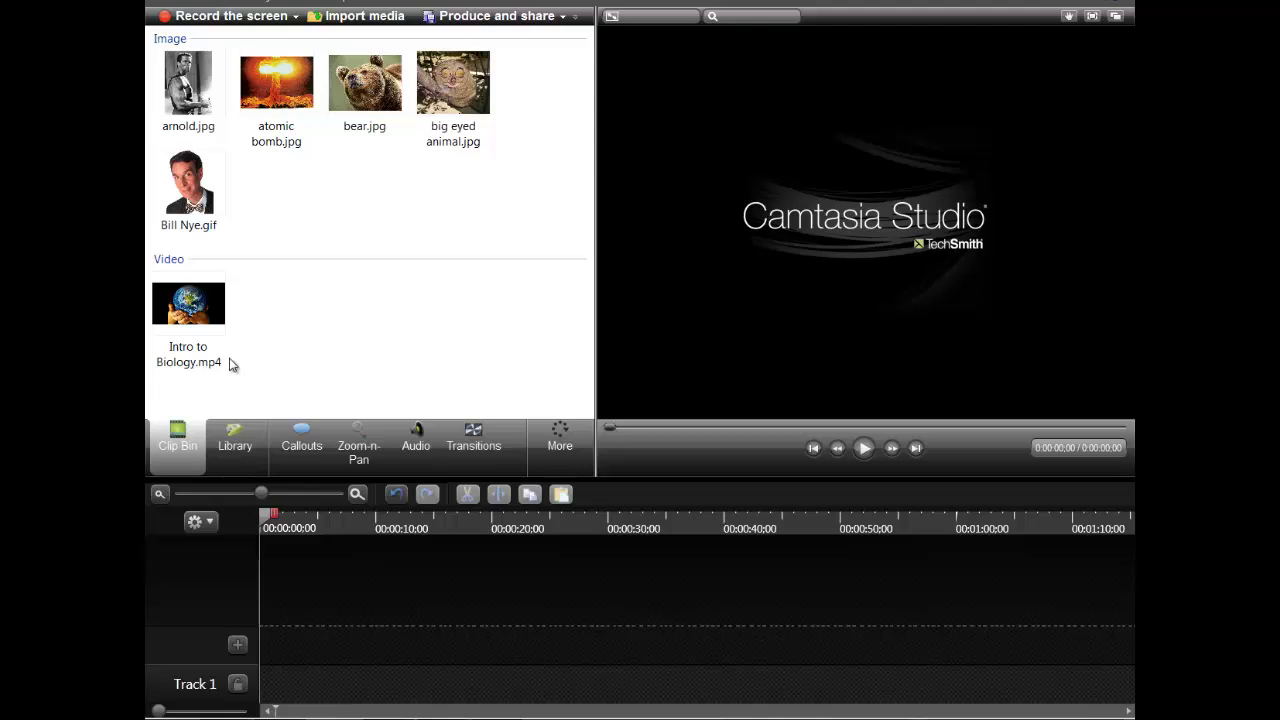
Place Intro to Biology on Track 1 and set the editing dimensions to 1280x720.
left_click(205, 318)
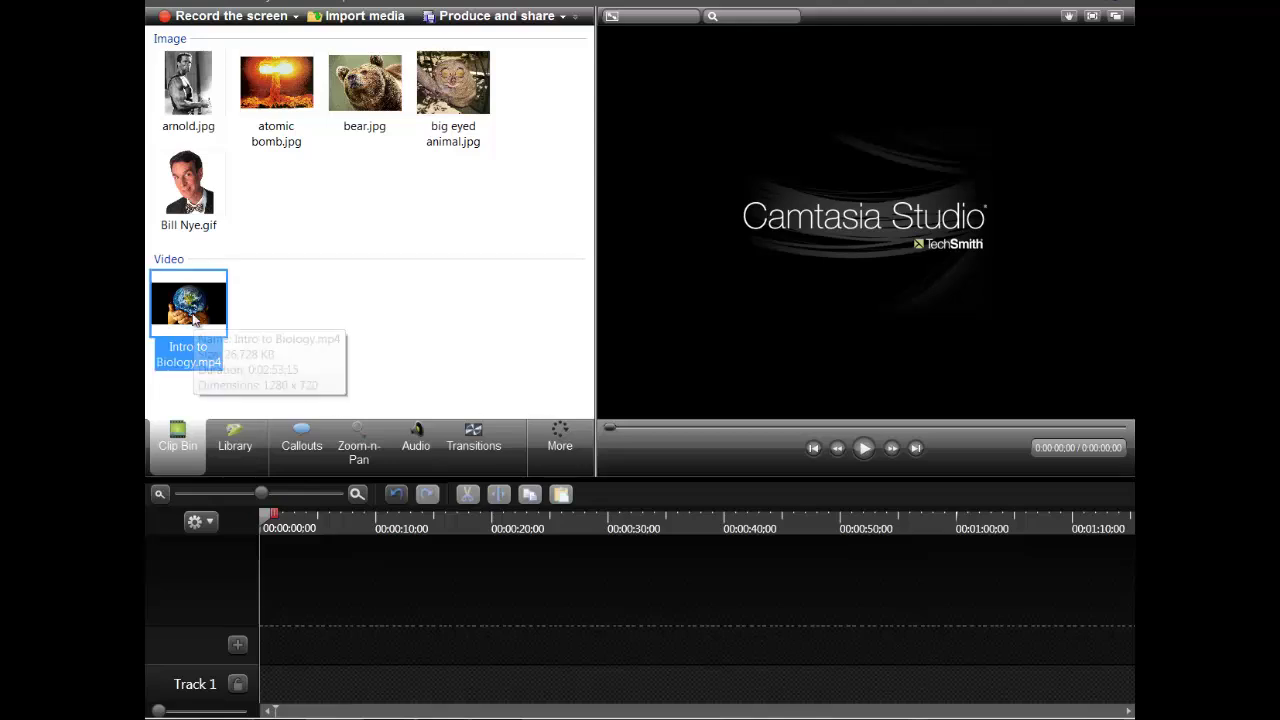
left_click_drag(185, 298, 340, 690)
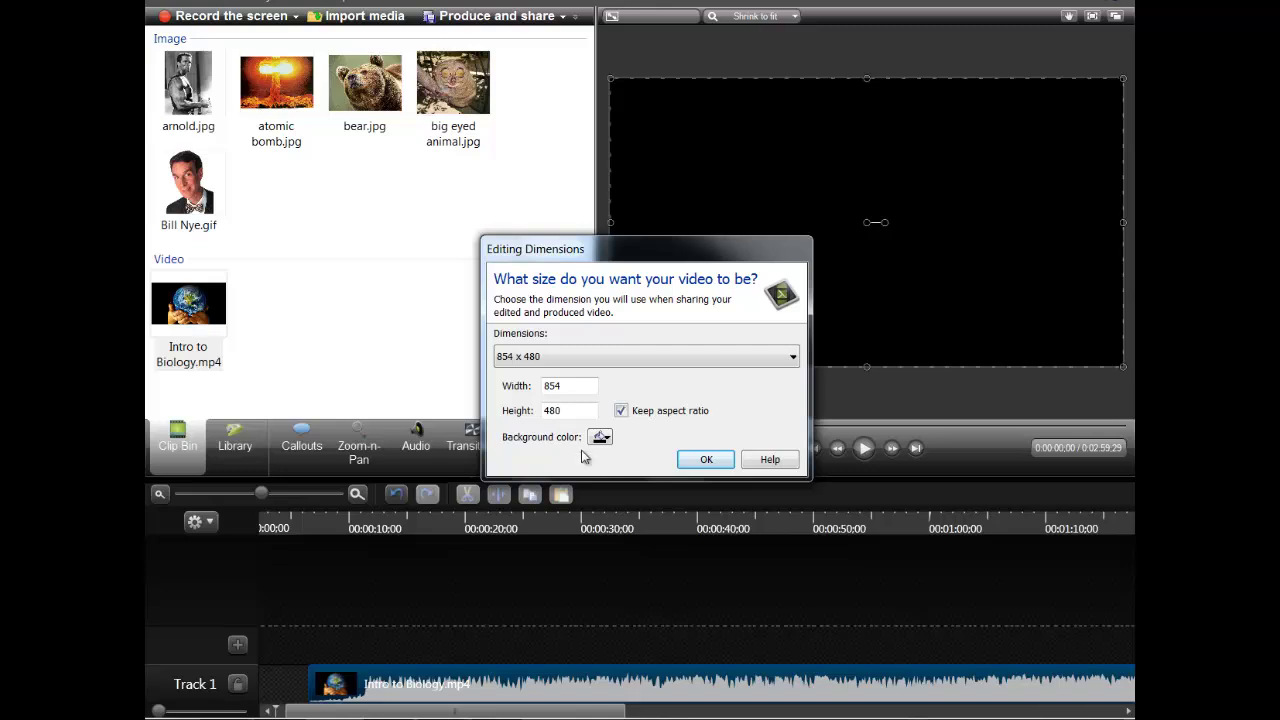
left_click(620, 365)
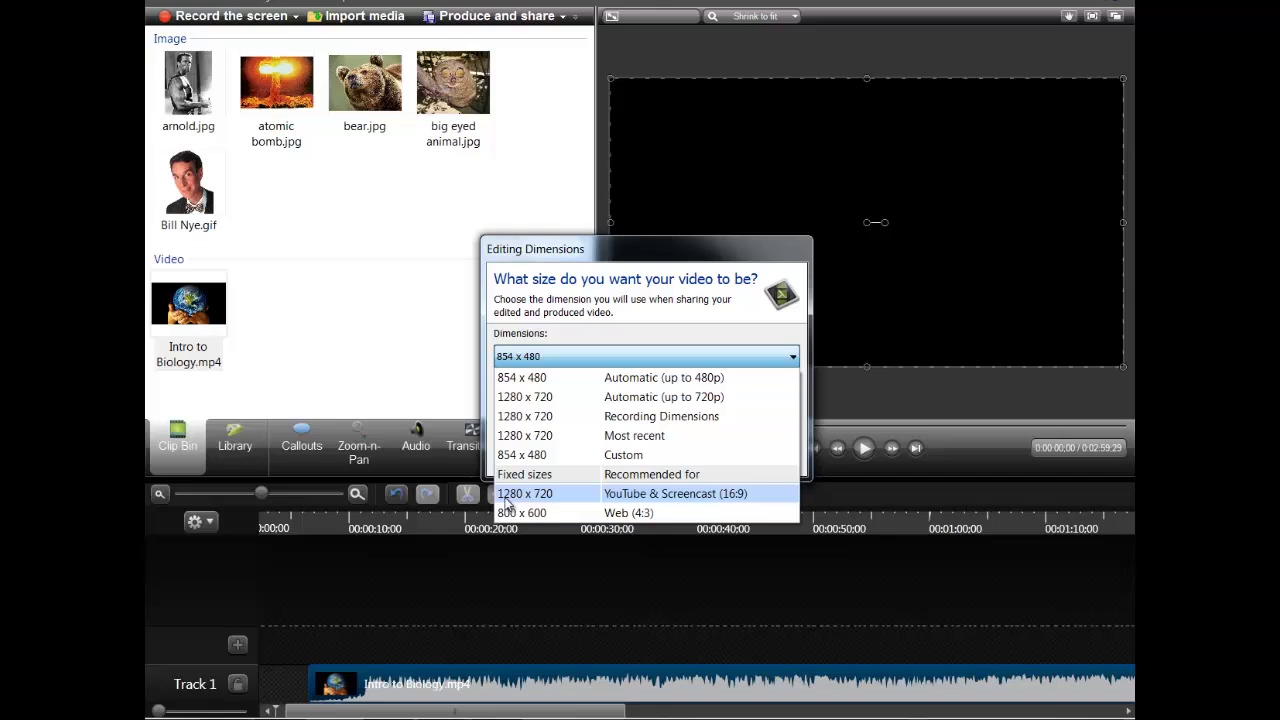
left_click(636, 494)
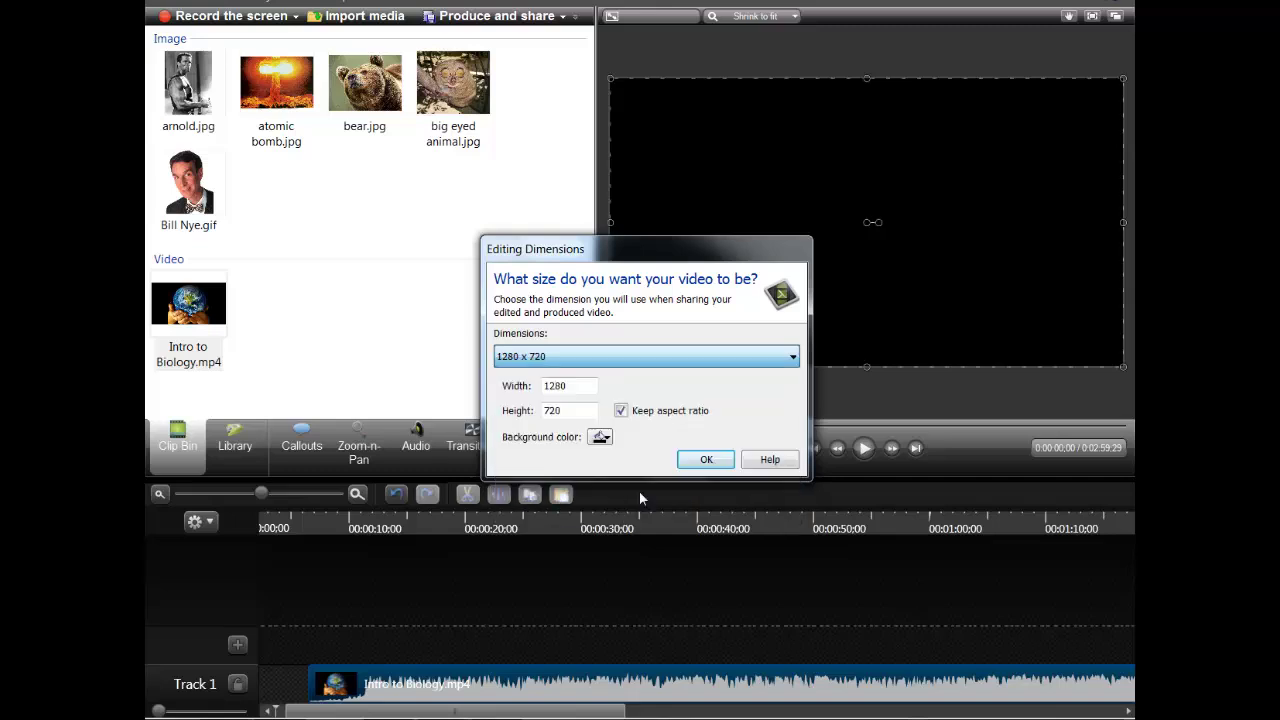
left_click(706, 461)
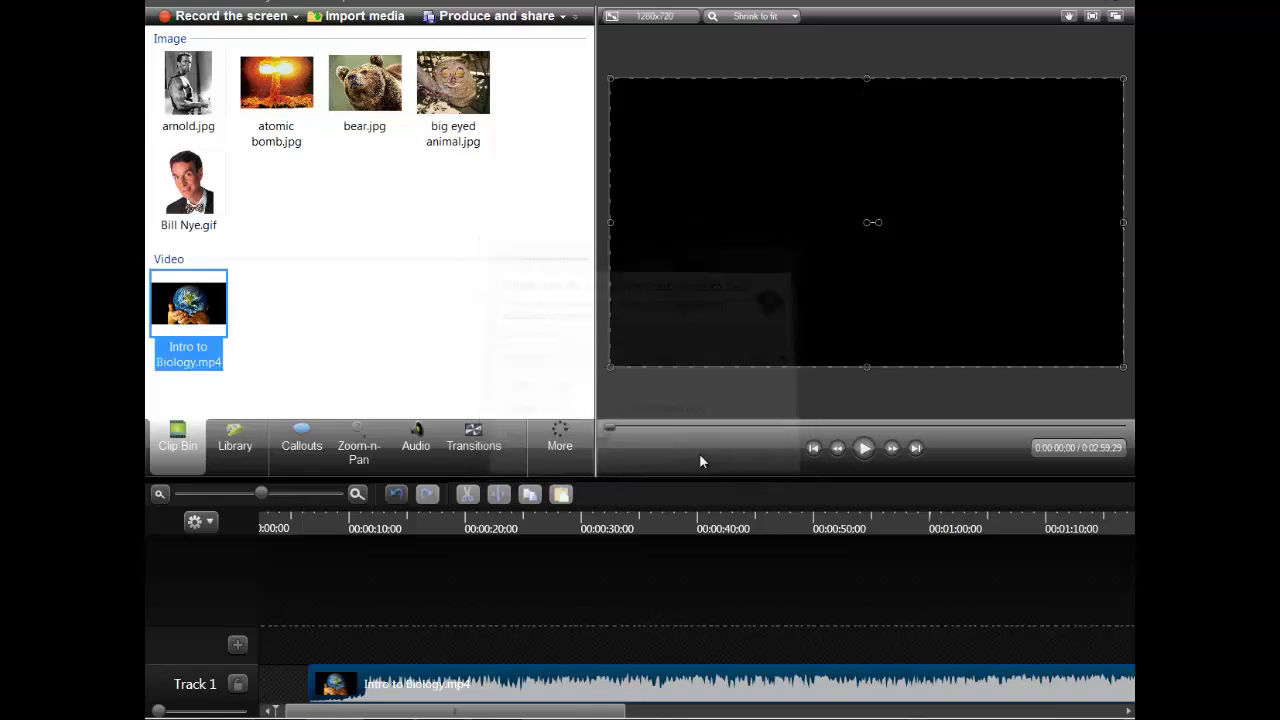
left_click_drag(578, 714, 475, 688)
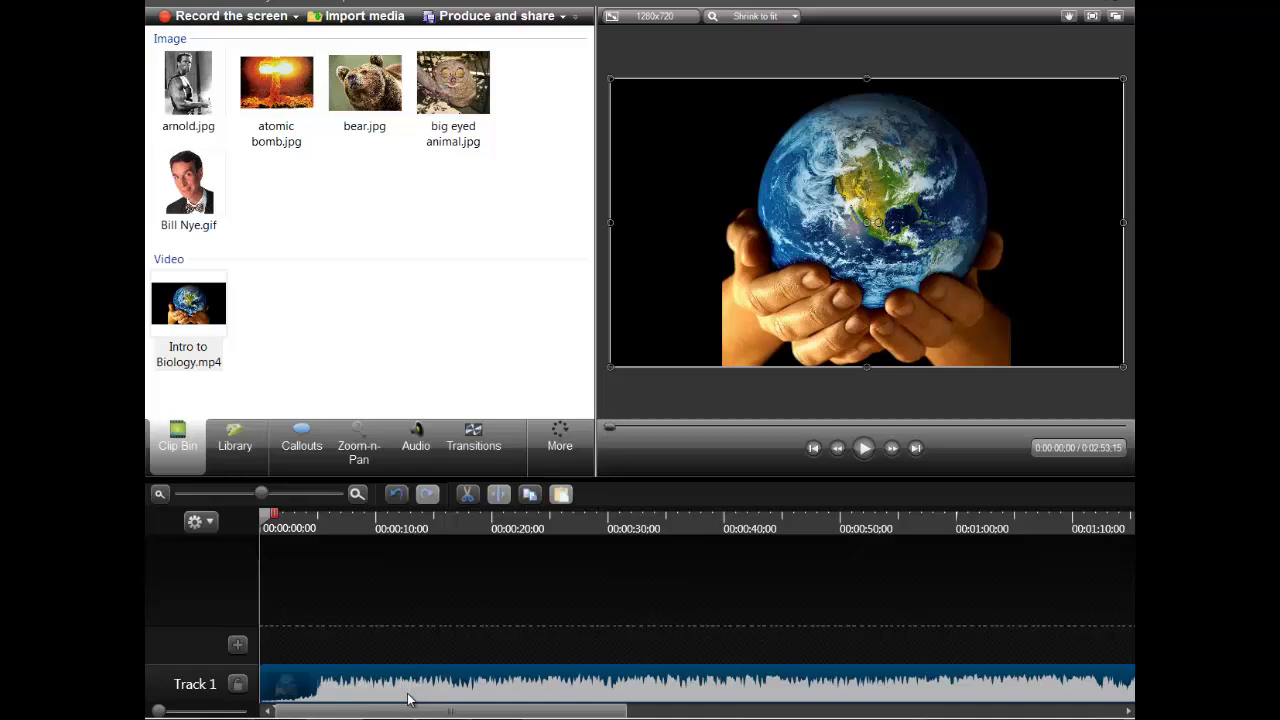
Play the Intro to Biology preview from the start and pause at about 0:00:09.
left_click(864, 448)
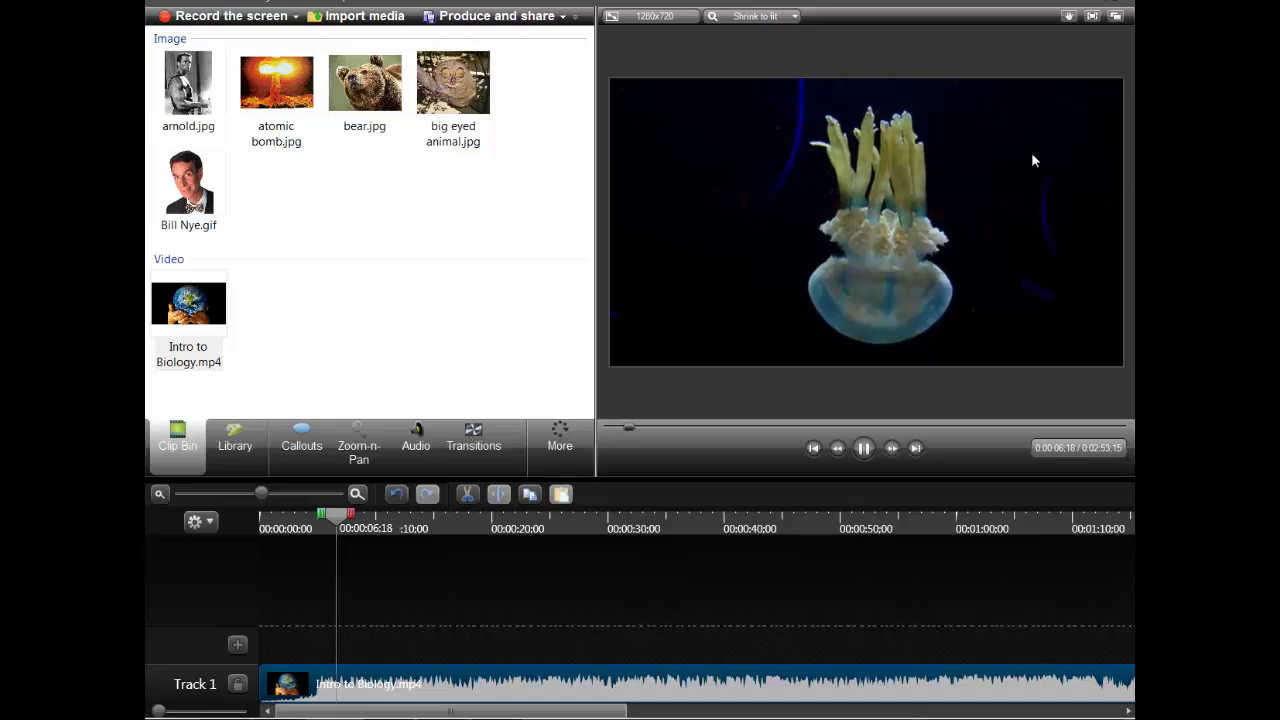
left_click(864, 447)
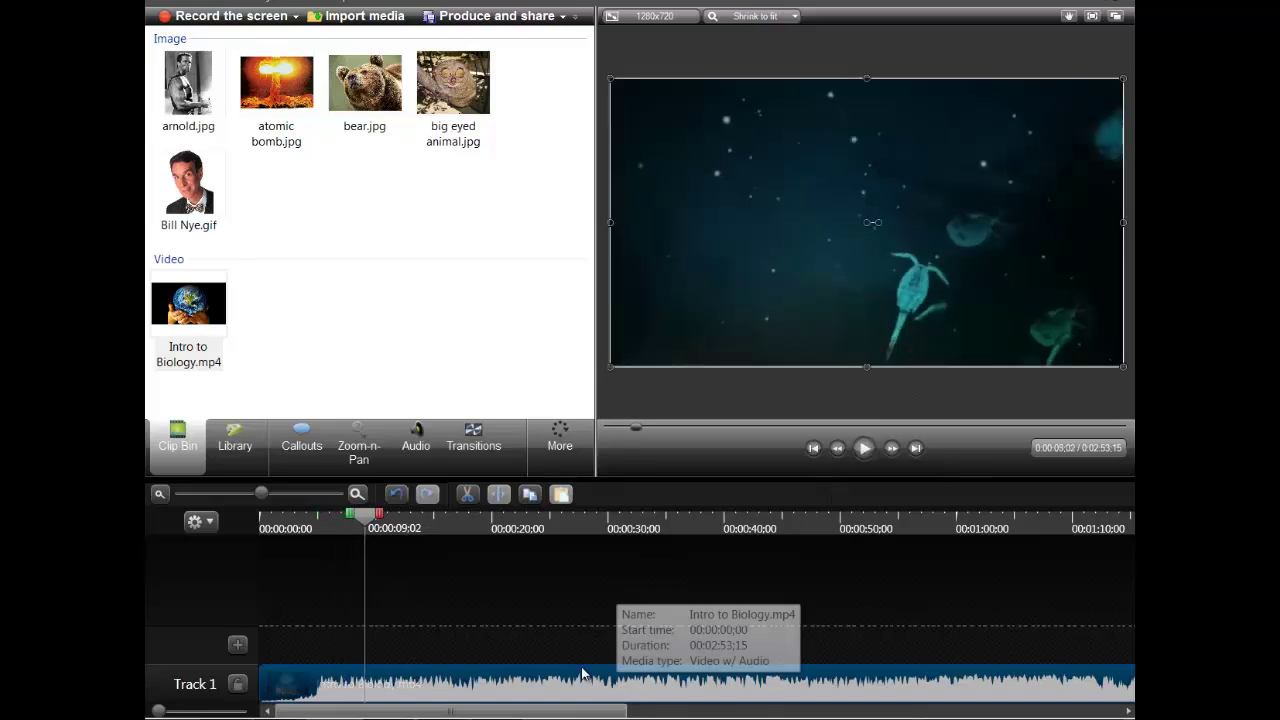
Separate the Intro to Biology clip into video on Track 1 and audio on Track 2.
right_click(524, 686)
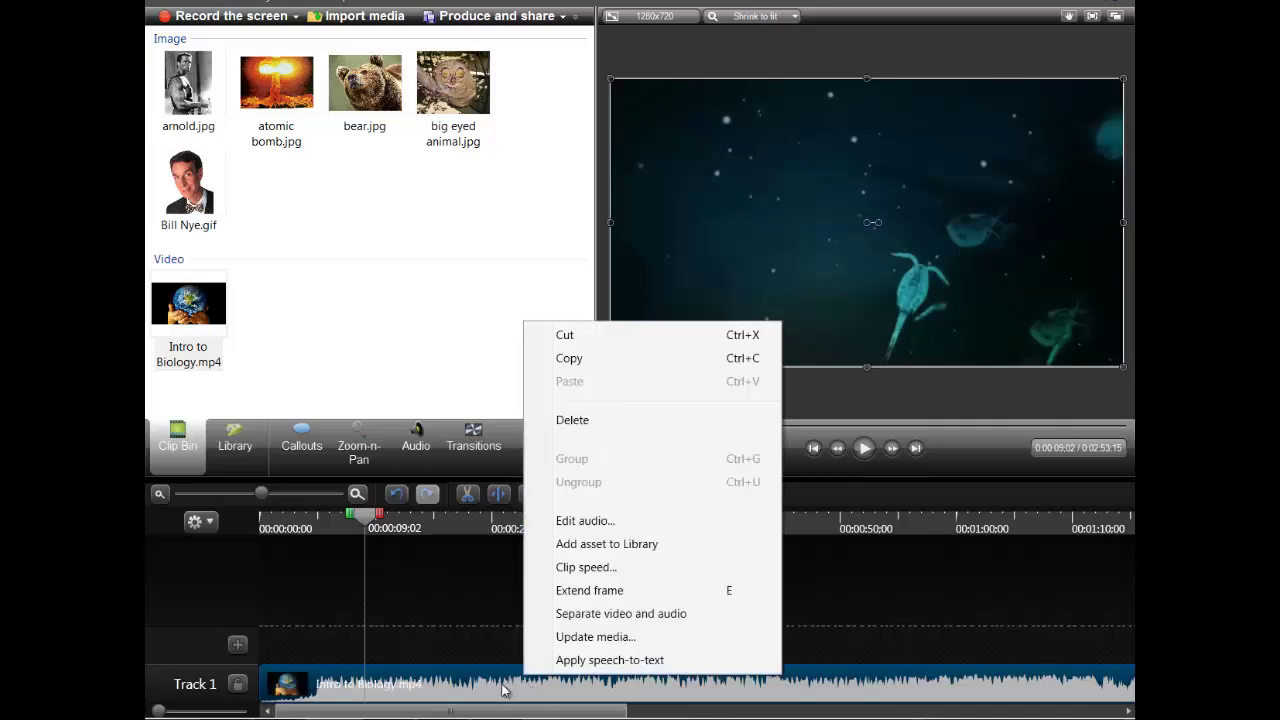
right_click(501, 691)
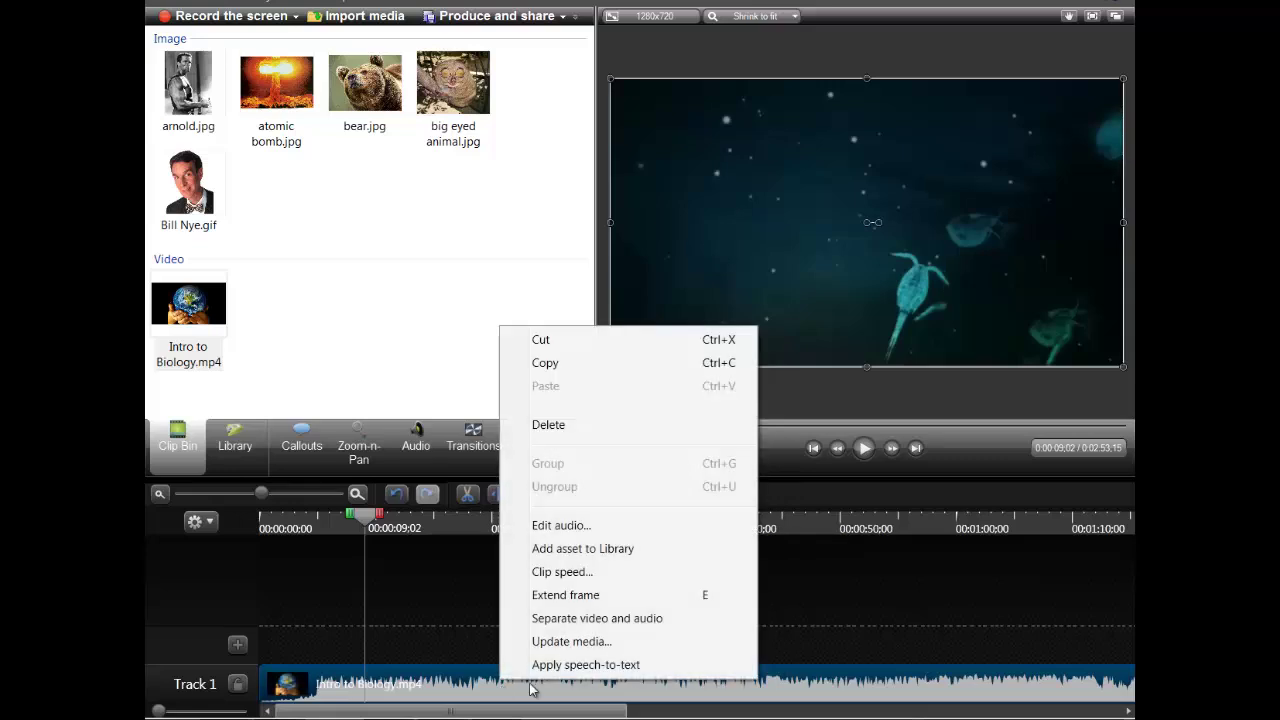
left_click(563, 617)
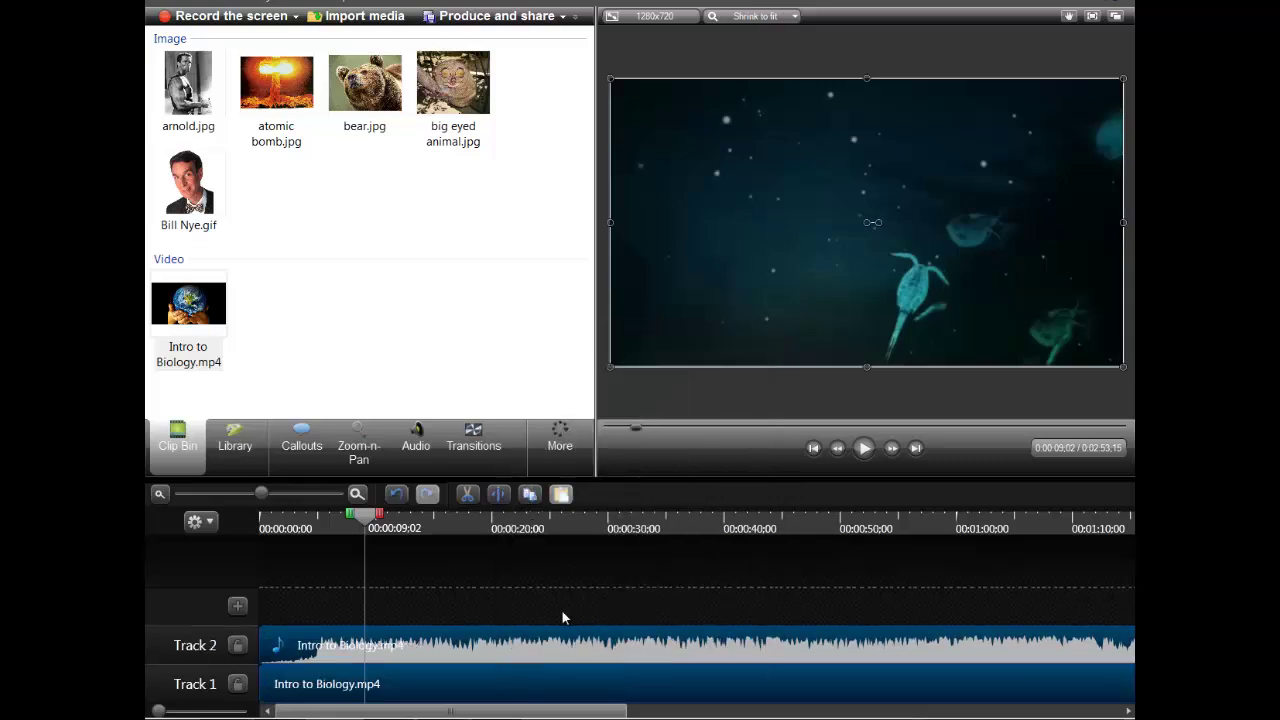
Delete the separated Track 2 audio and play back the now-silent video.
left_click(412, 686)
left_click(409, 644)
left_click(462, 684)
left_click(465, 646)
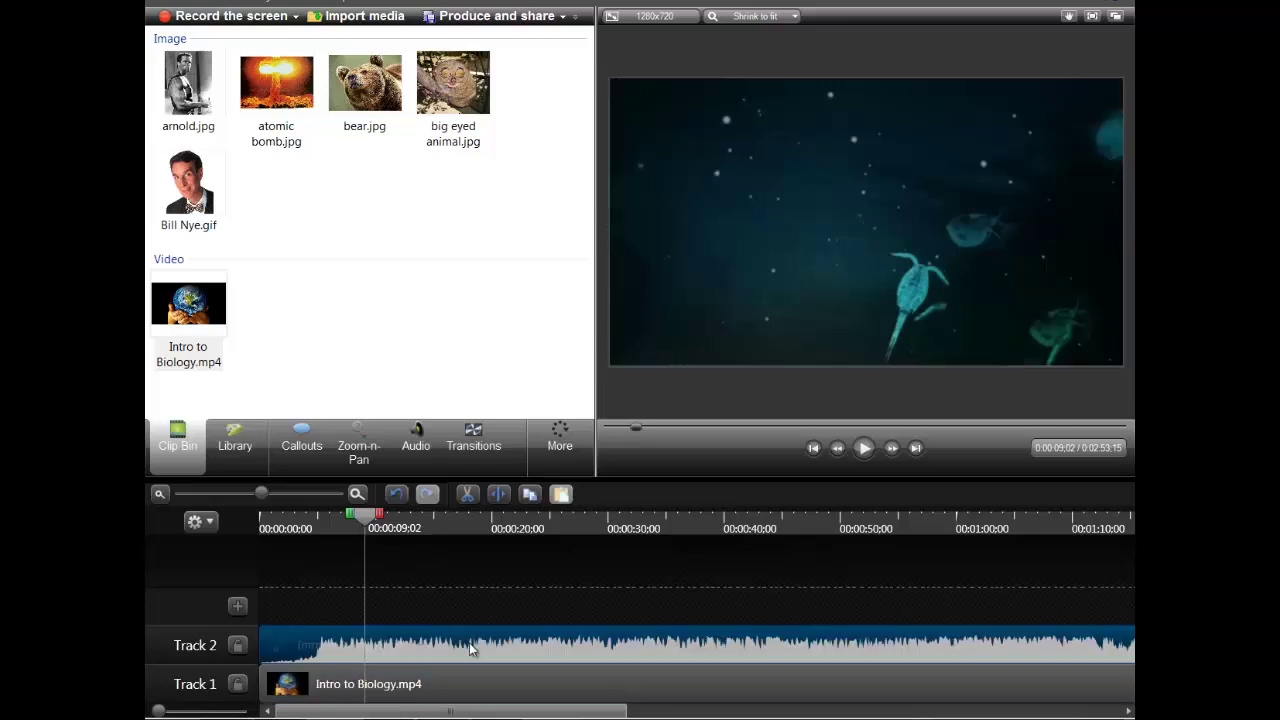
right_click(469, 642)
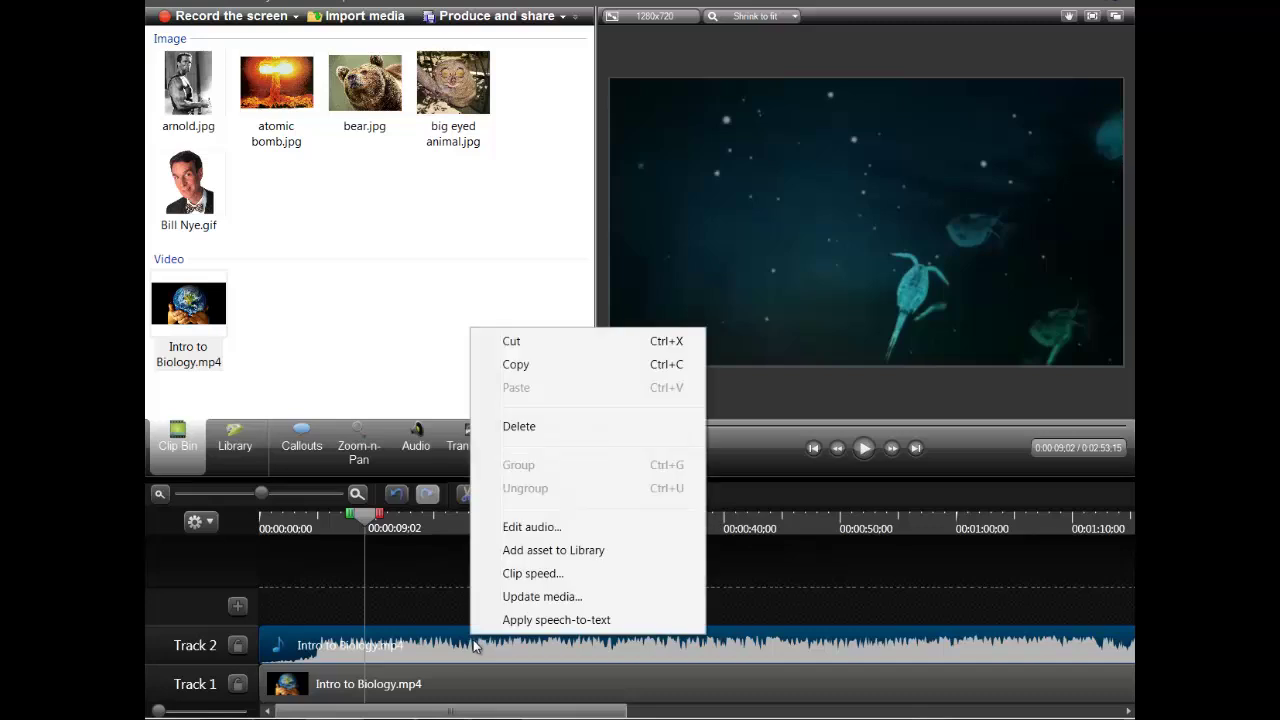
left_click(547, 426)
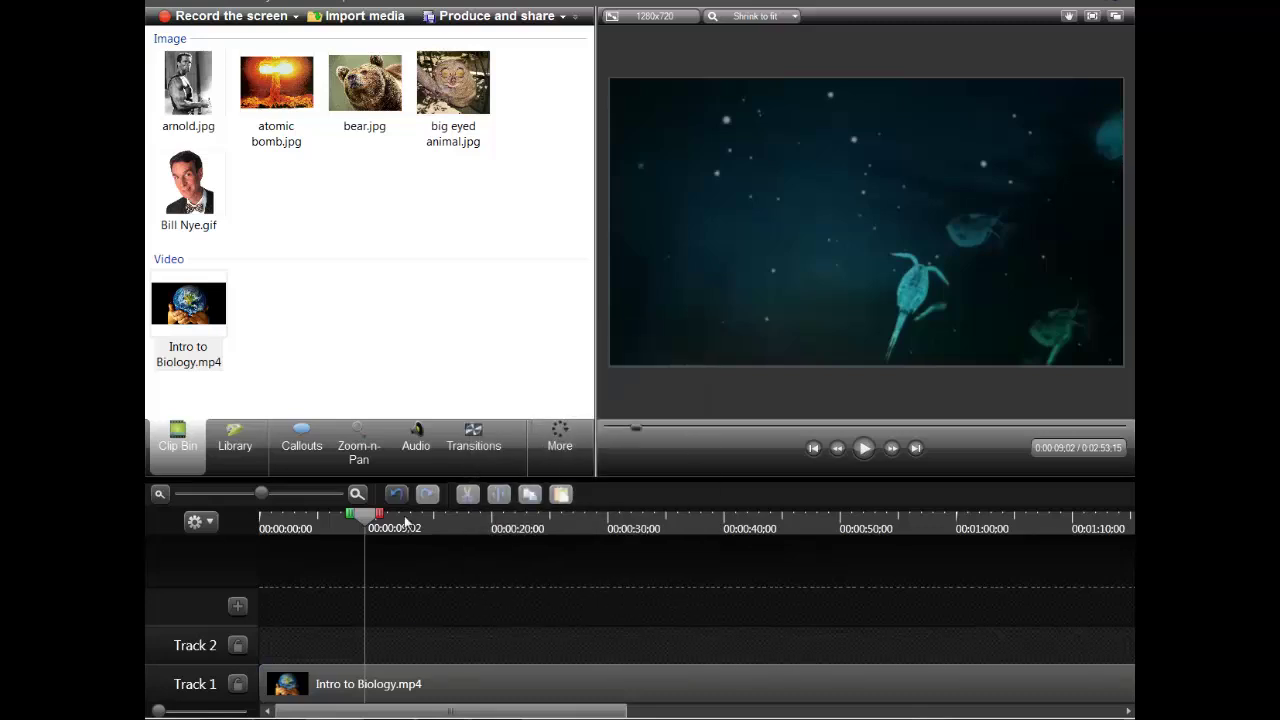
left_click(864, 448)
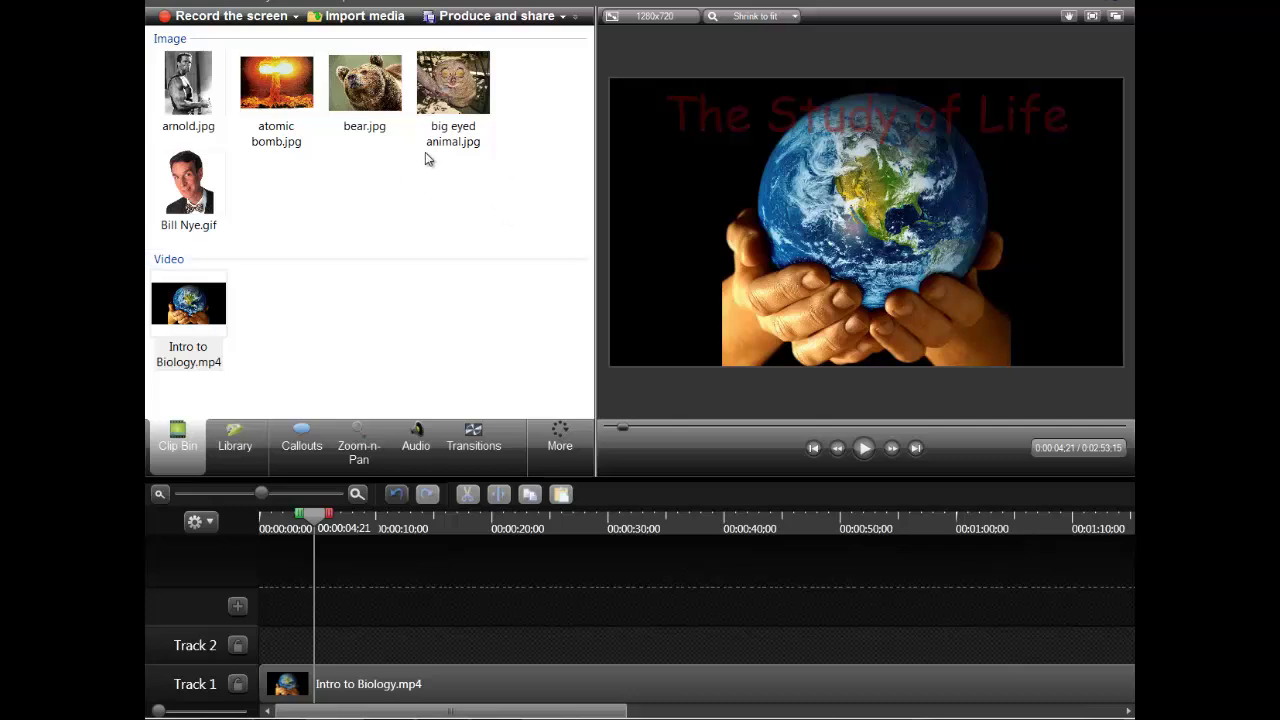
left_click(298, 3)
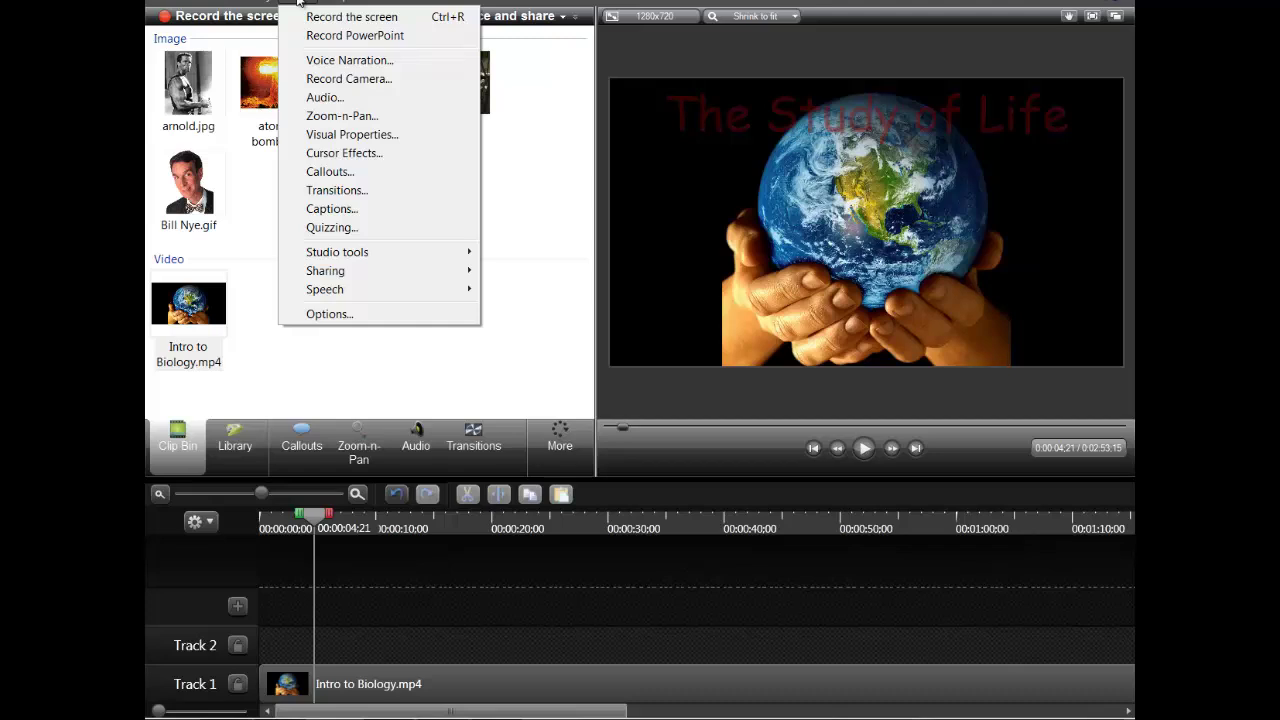
left_click(356, 61)
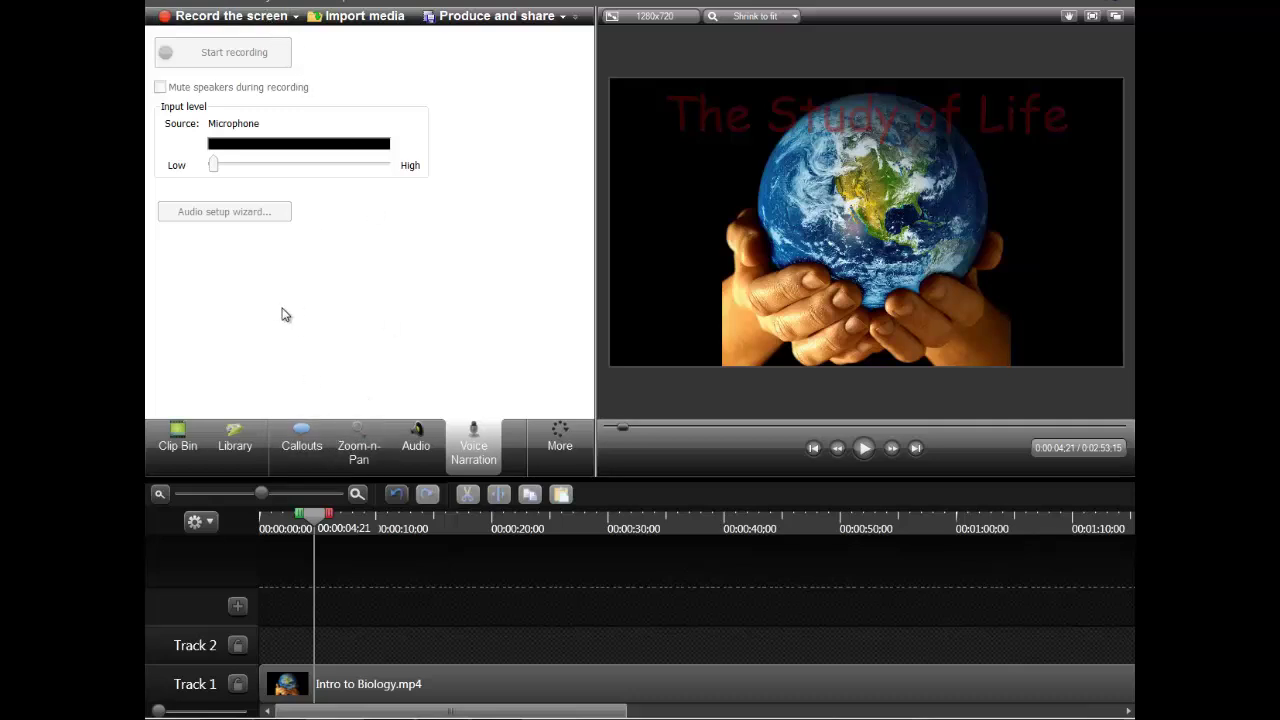
left_click(177, 438)
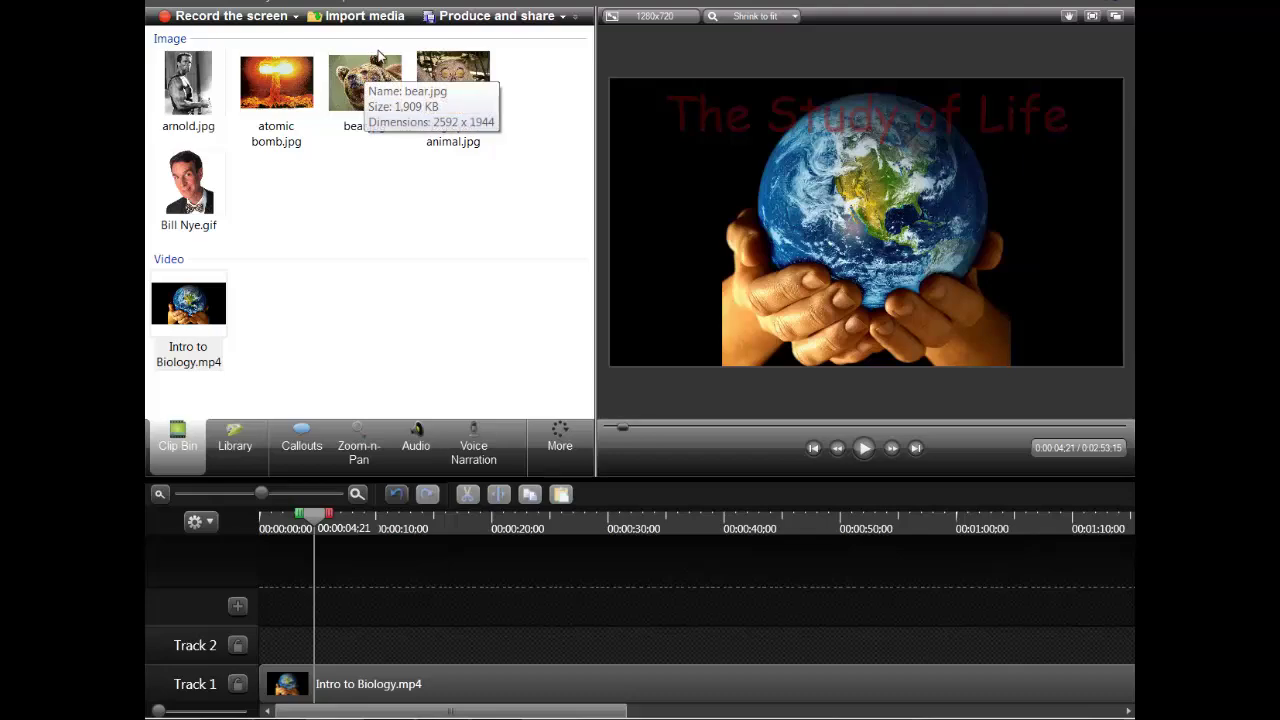
Import 05 Wild World.wma from Music > Cat Stevens > The Very Best of Cat Stevens onto Track 2.
left_click(359, 17)
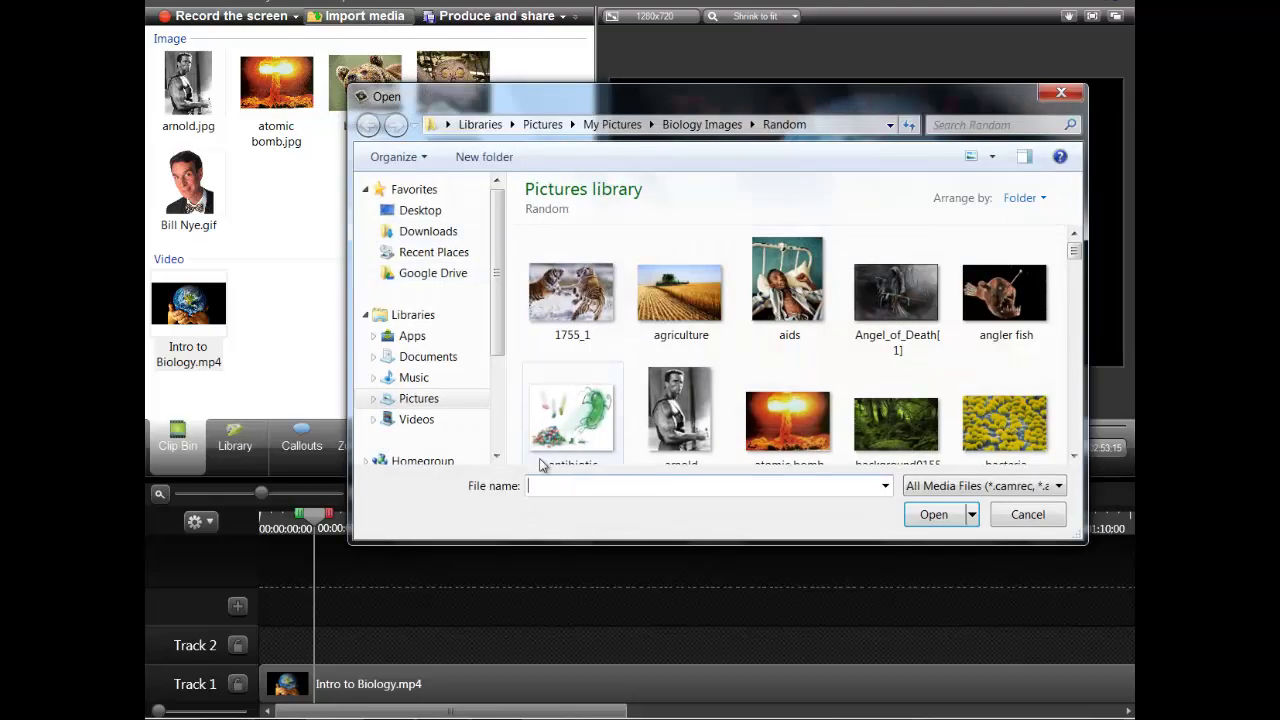
left_click(413, 377)
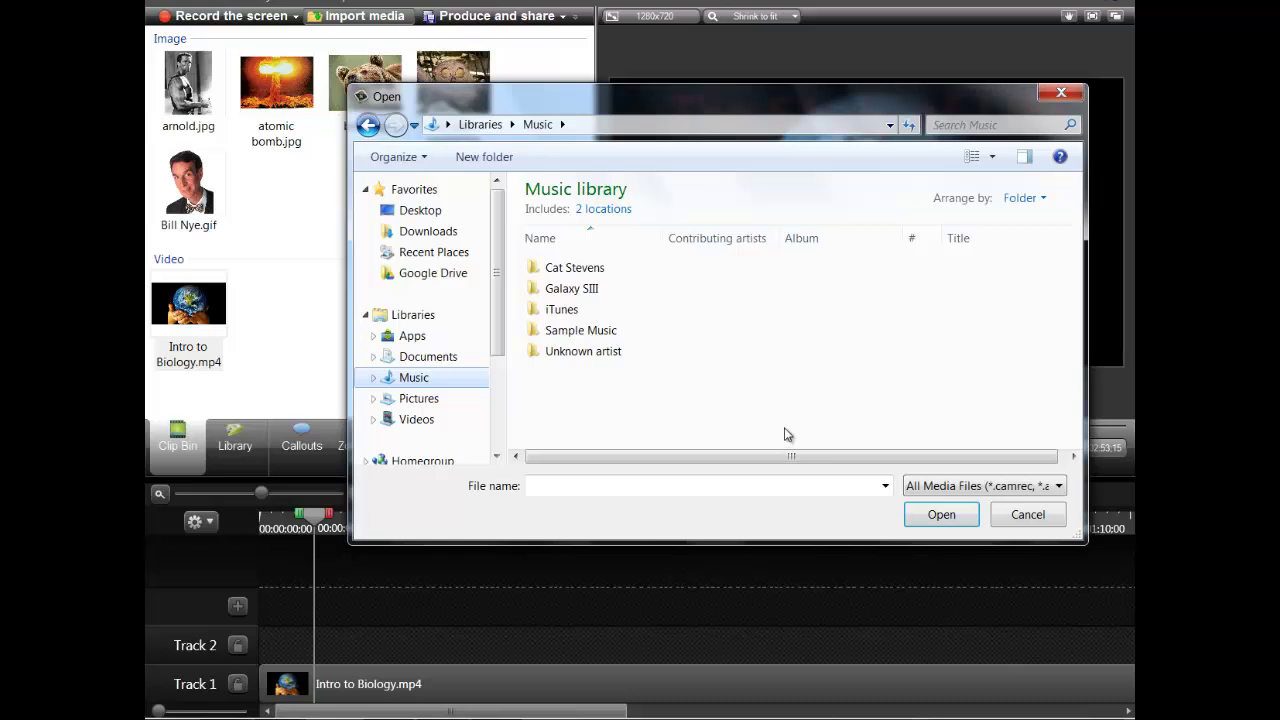
double_click(582, 270)
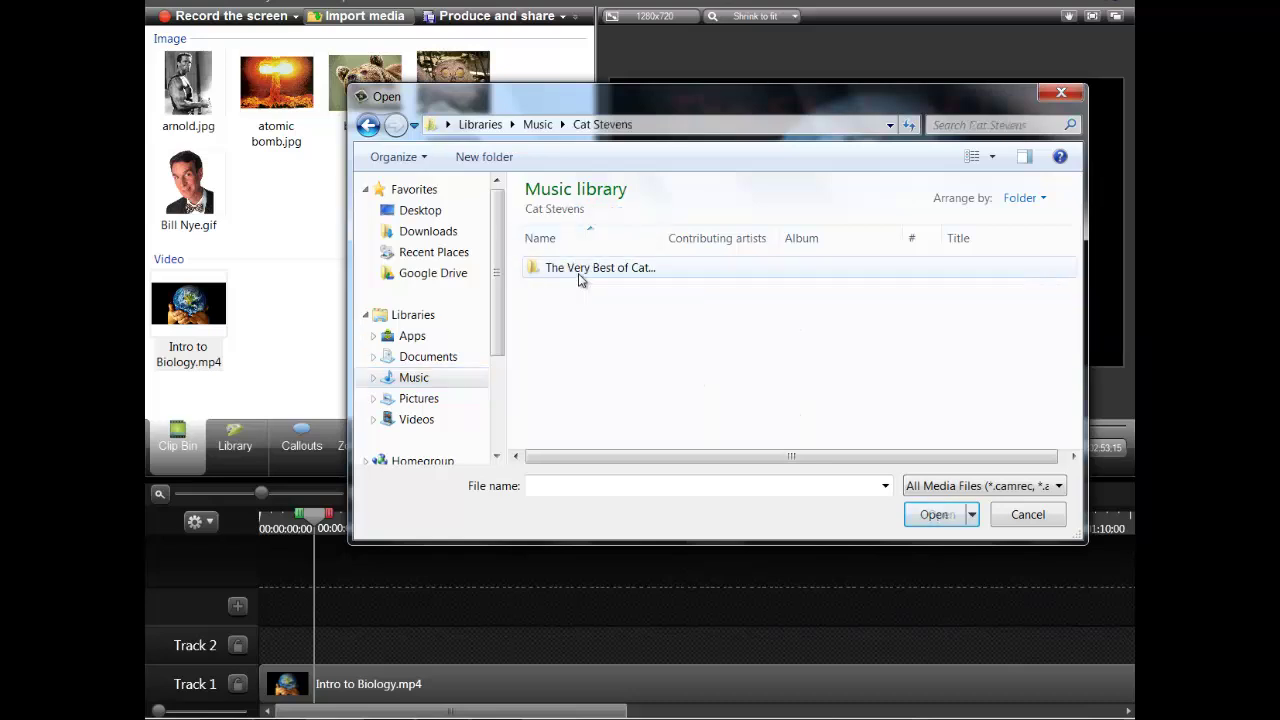
double_click(598, 271)
double_click(590, 351)
left_click_drag(203, 325, 330, 532)
left_click_drag(381, 645, 383, 645)
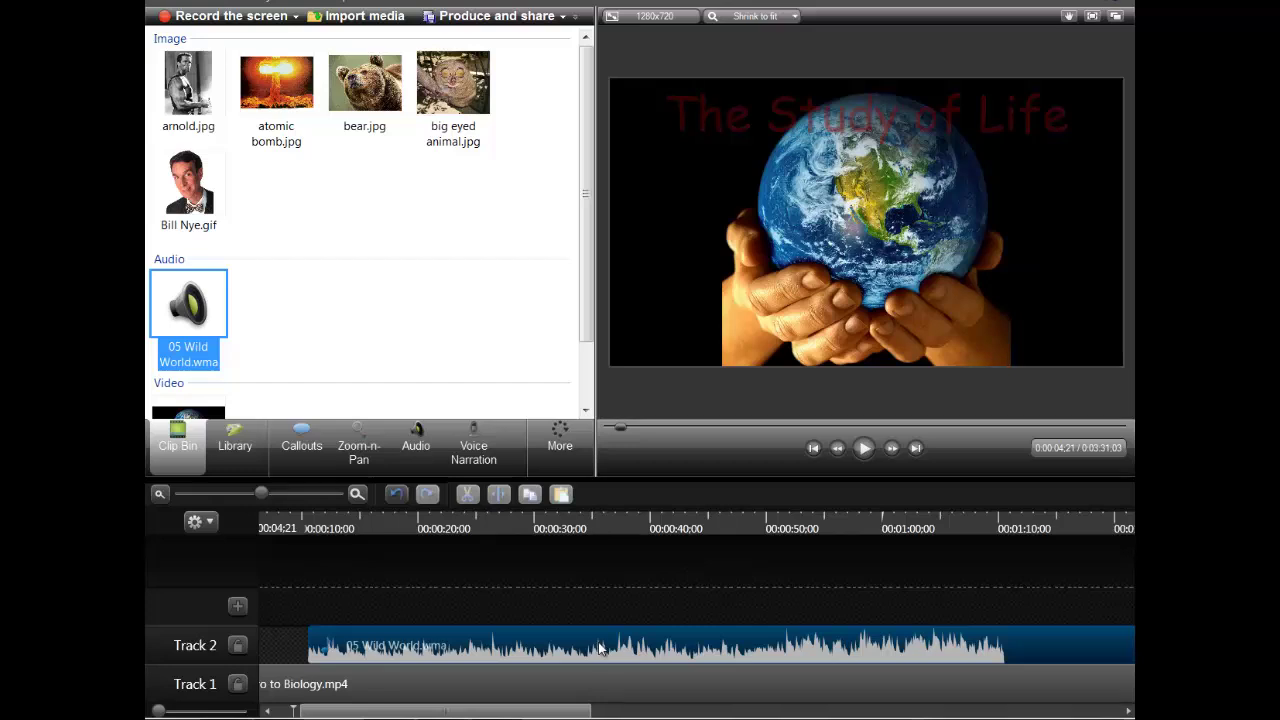
Align the Wild World audio with the video's start, preview it, then delete it from Track 2.
left_click_drag(646, 653, 525, 653)
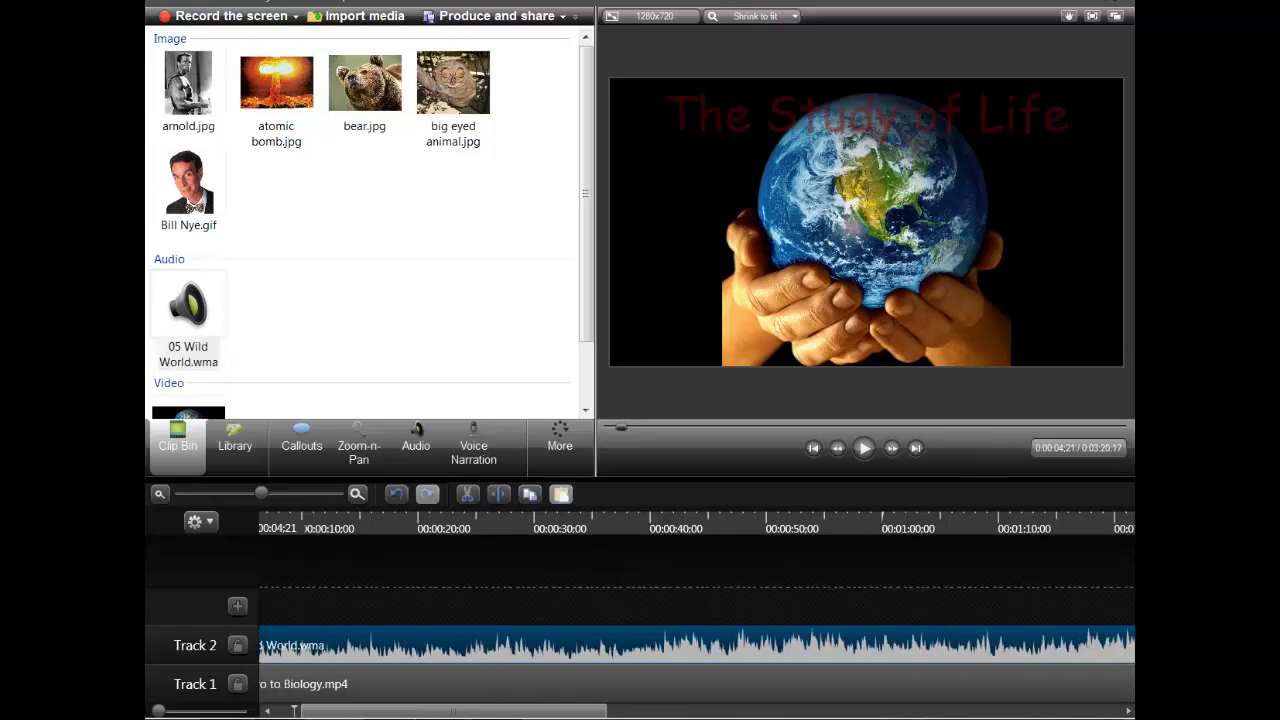
left_click_drag(344, 712, 319, 712)
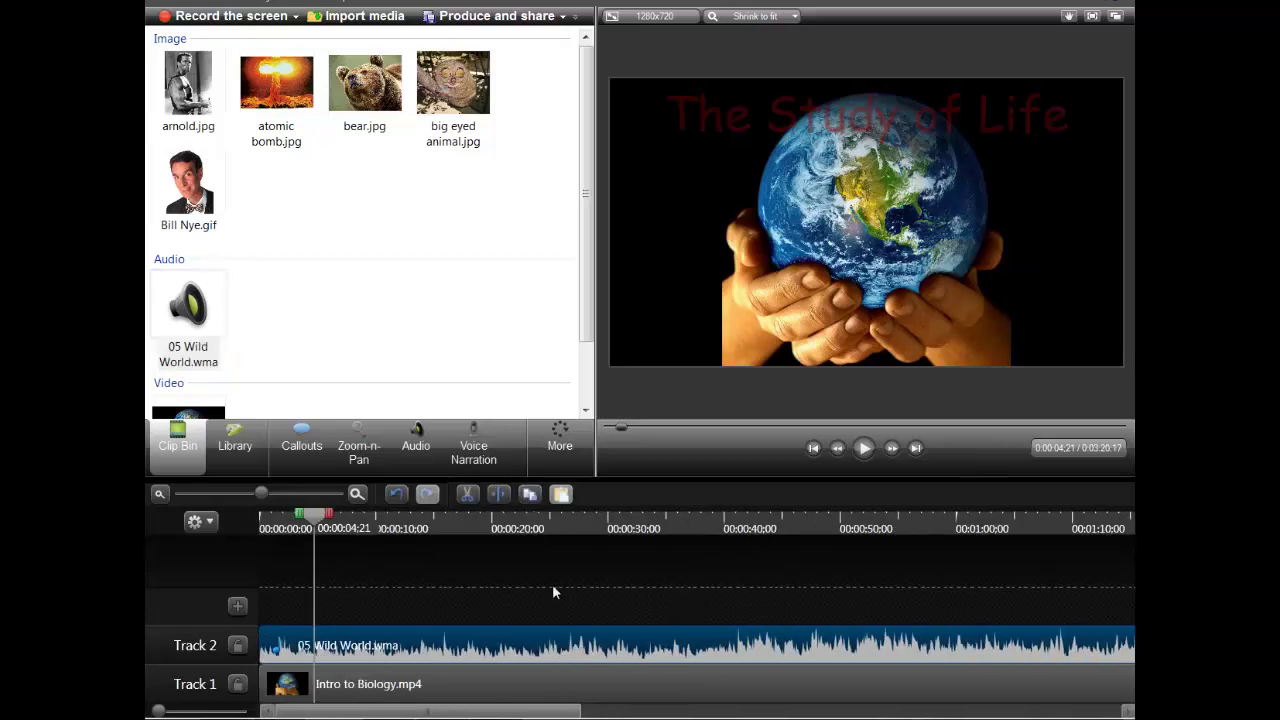
left_click(864, 450)
right_click(553, 645)
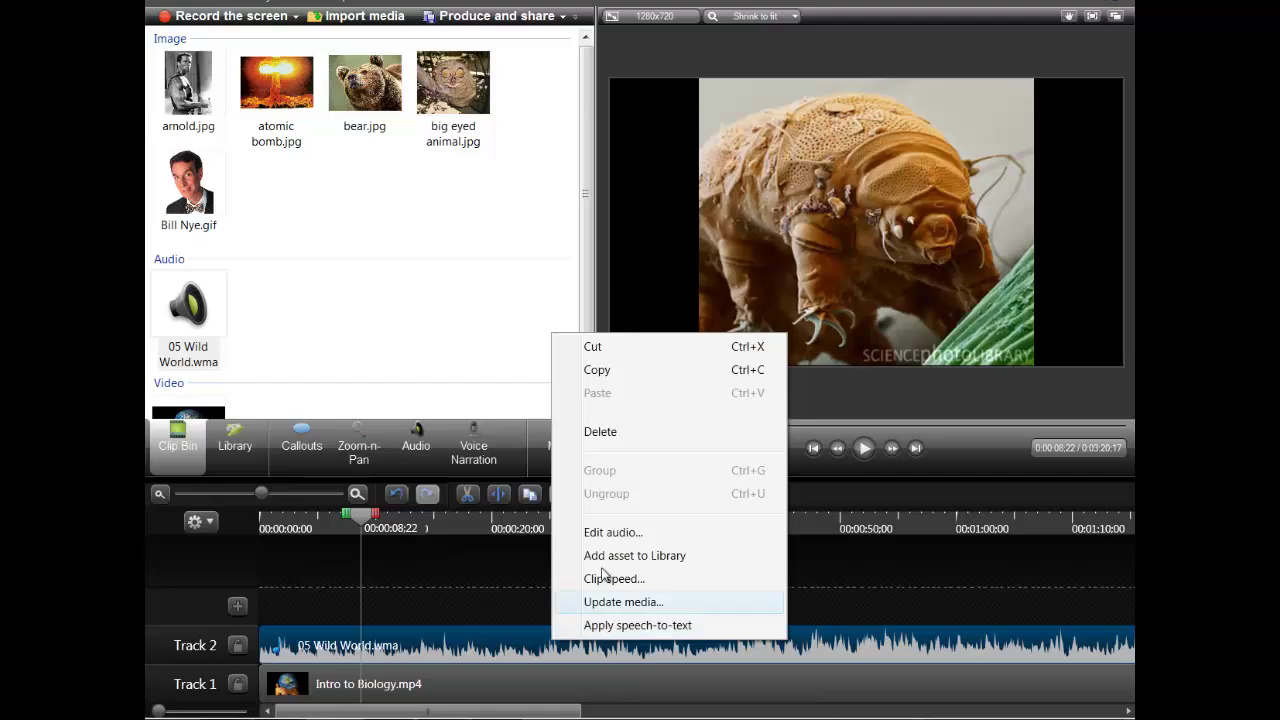
left_click(606, 432)
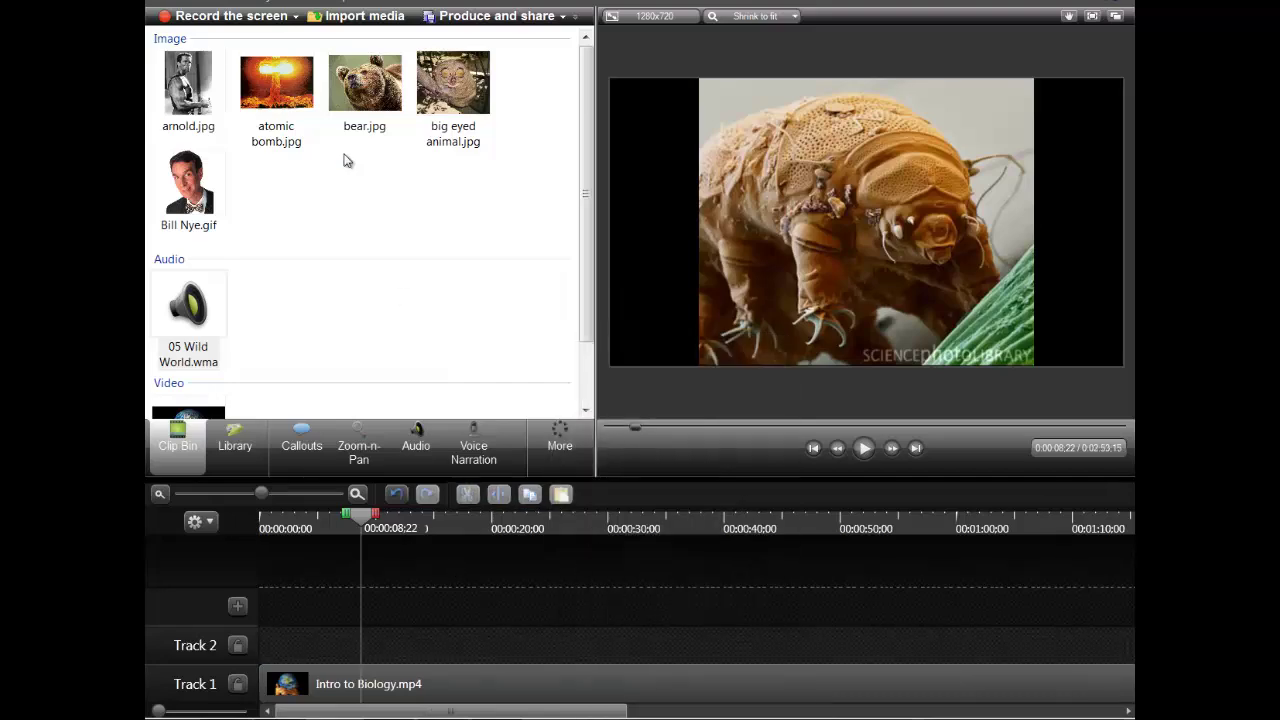
Import LASER.WAV from the Sounds folder and select it in the clip bin.
left_click(353, 17)
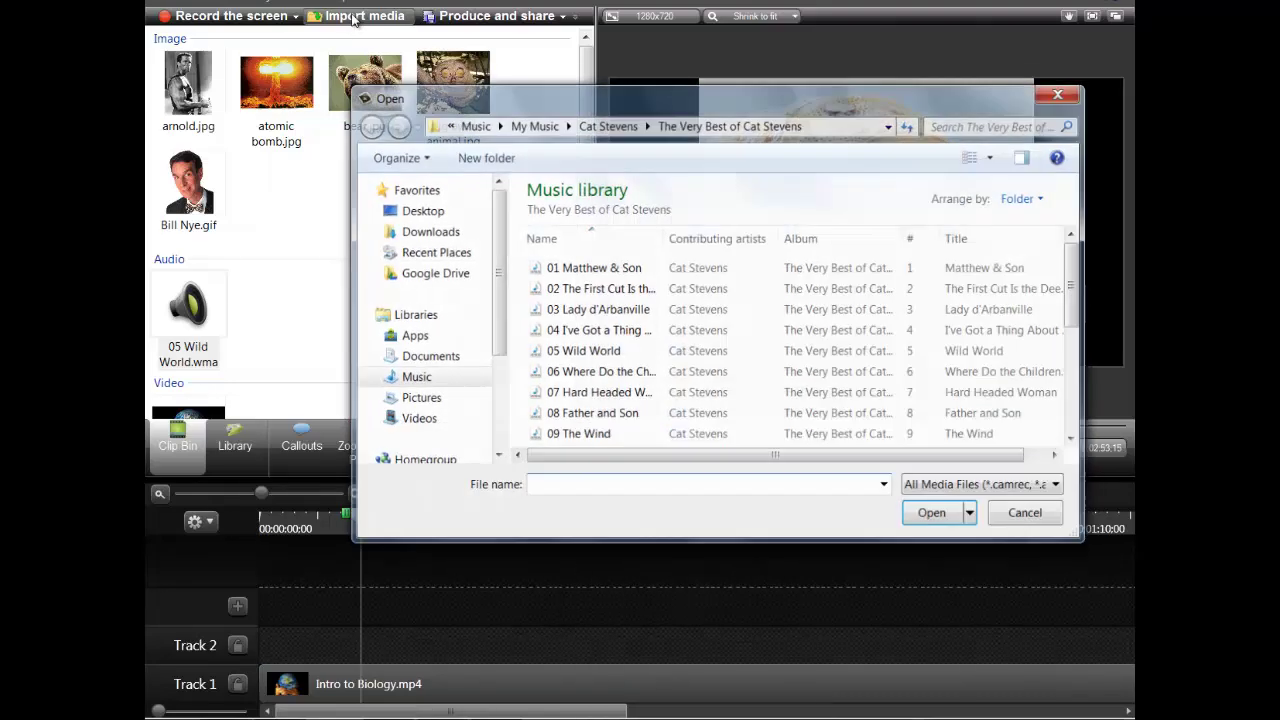
left_click(419, 398)
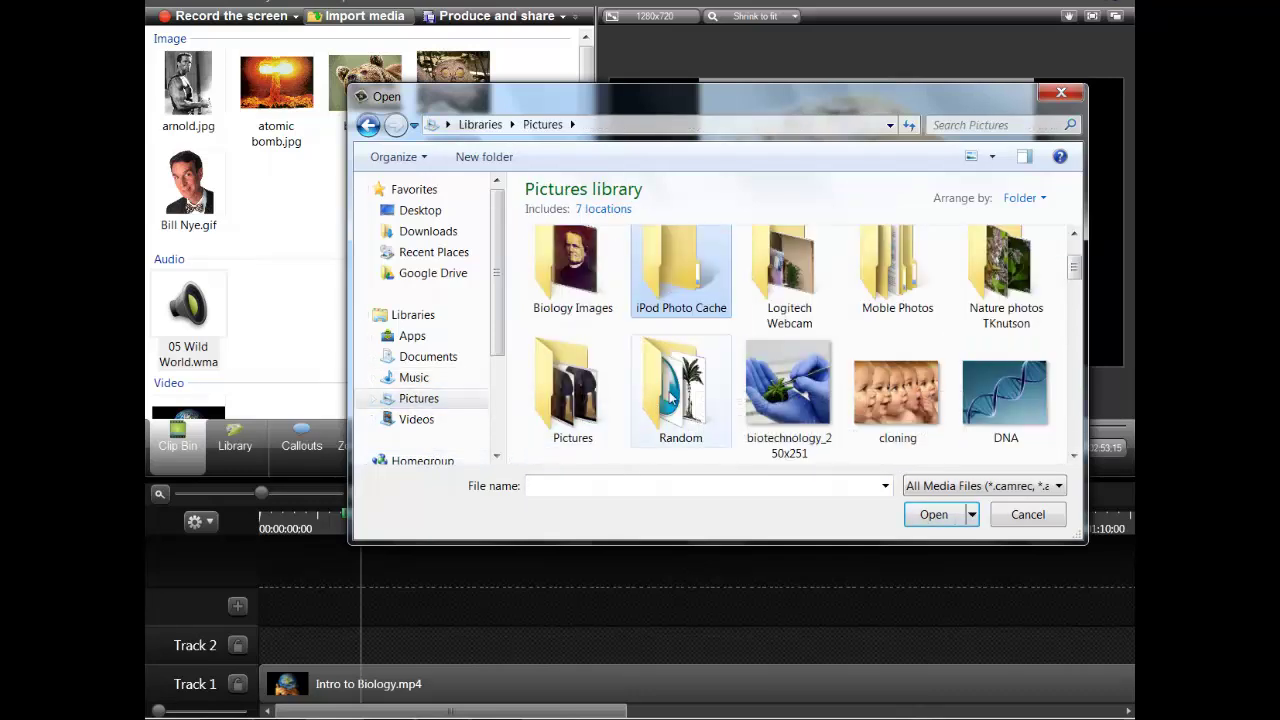
left_click(416, 419)
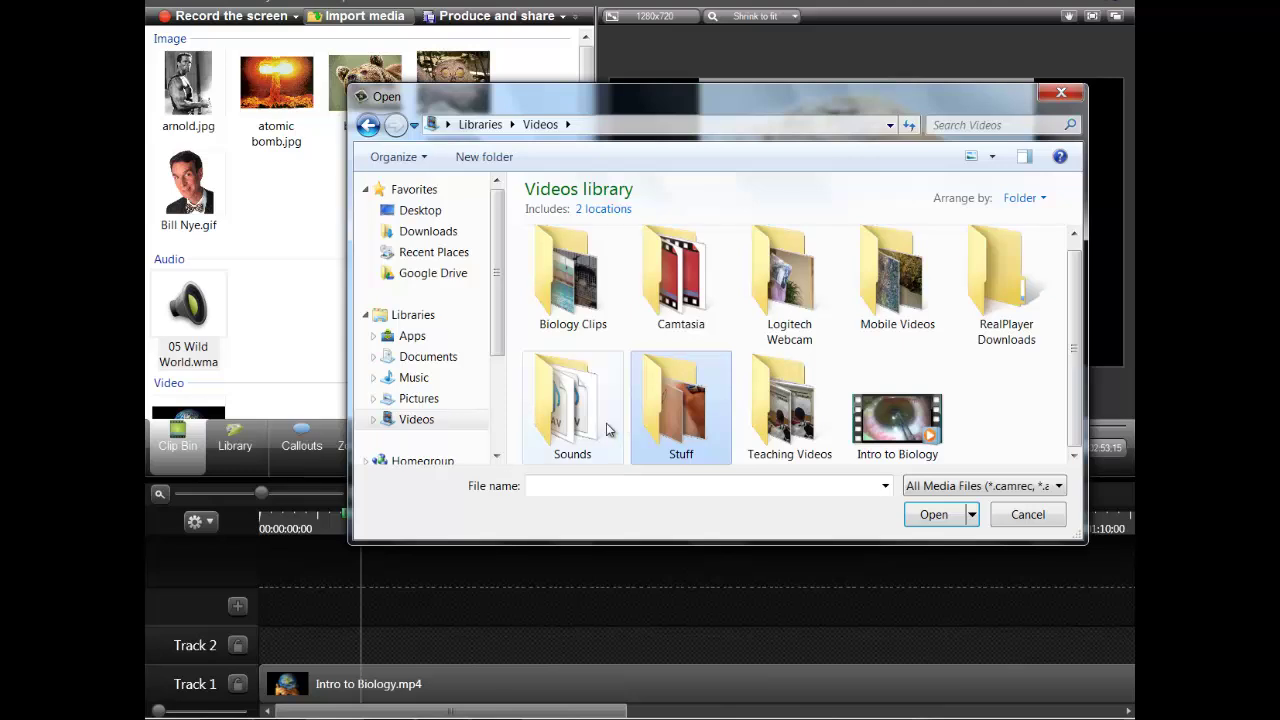
double_click(606, 428)
scroll(819, 366, "down", 8)
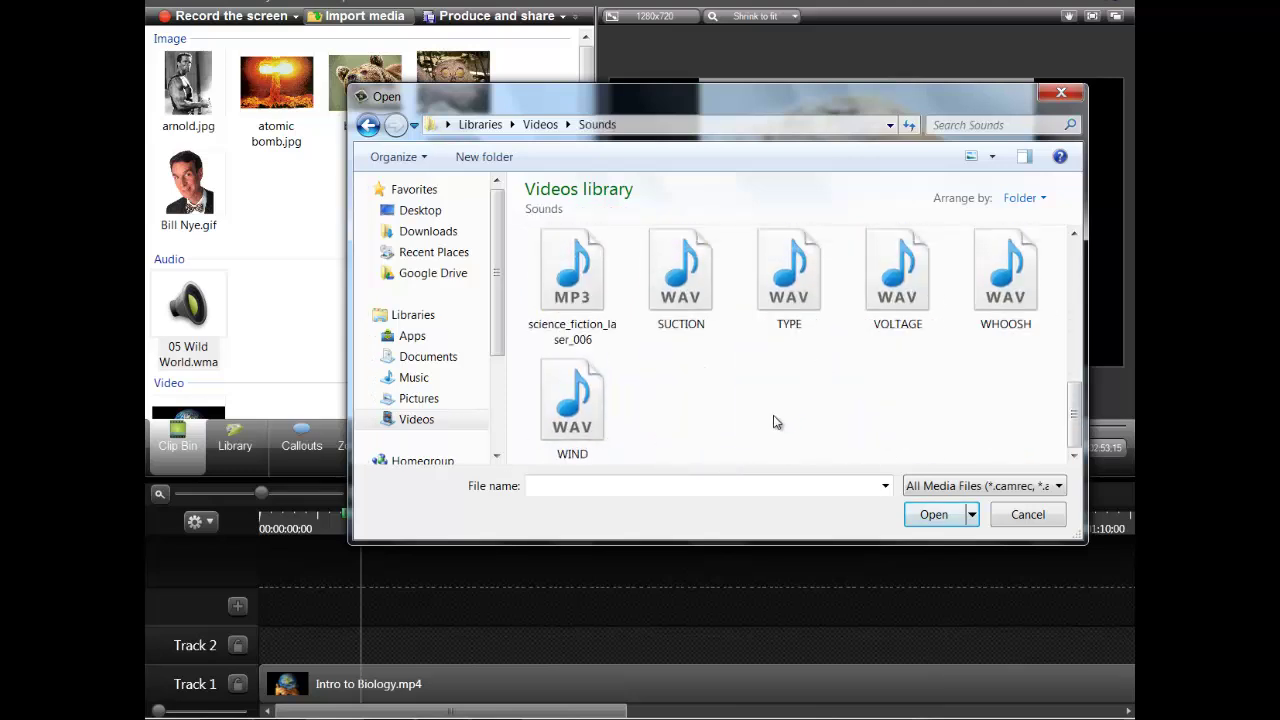
scroll(772, 422, "up", 1)
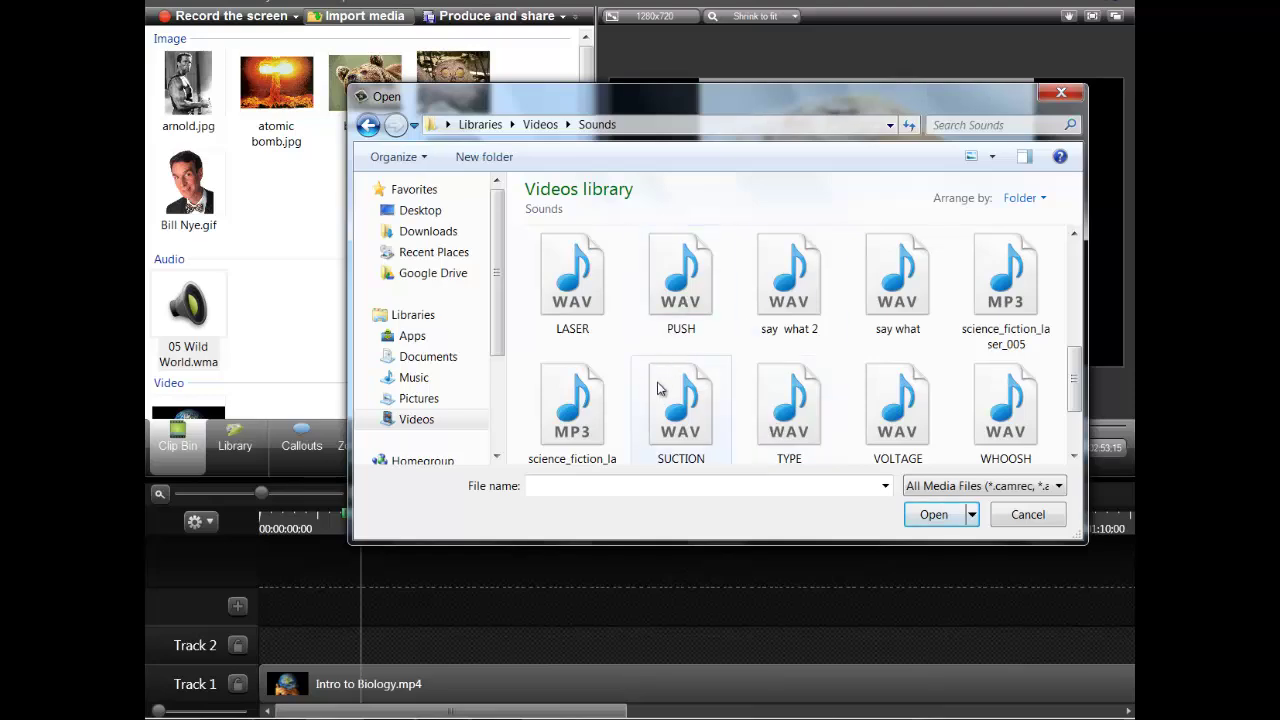
double_click(570, 290)
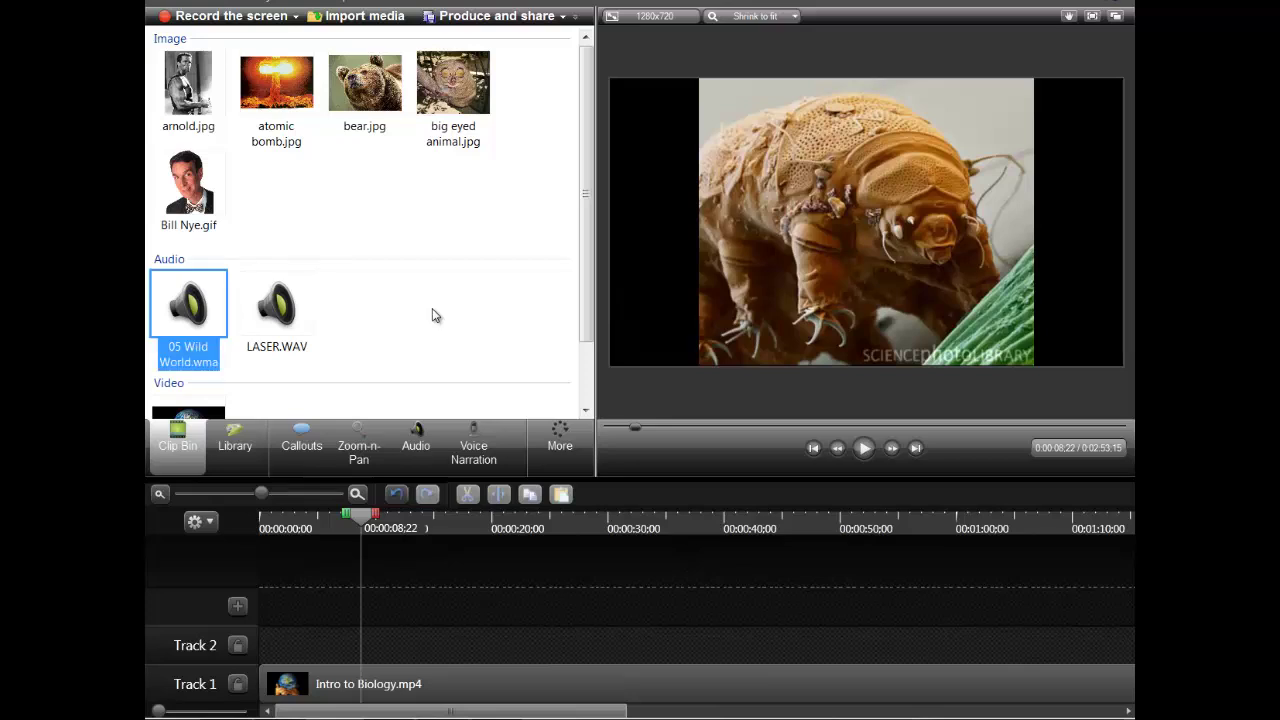
left_click(268, 207)
left_click_drag(456, 640, 514, 671)
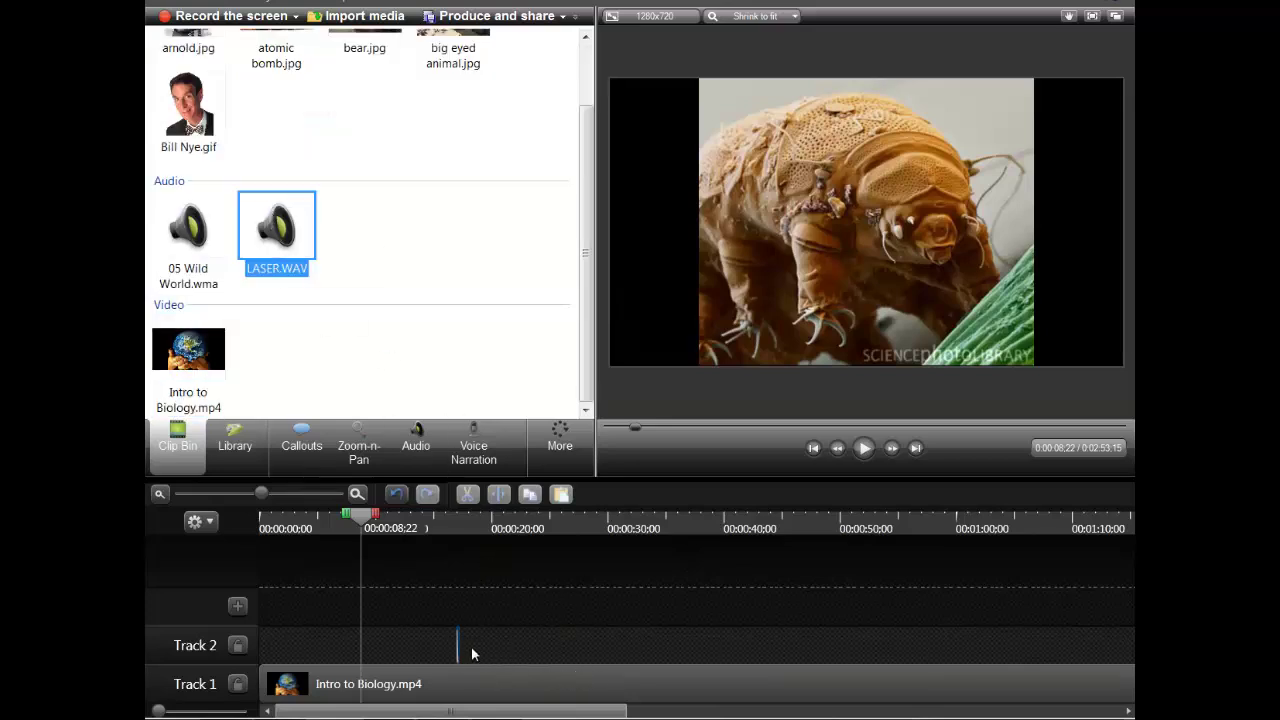
left_click(862, 447)
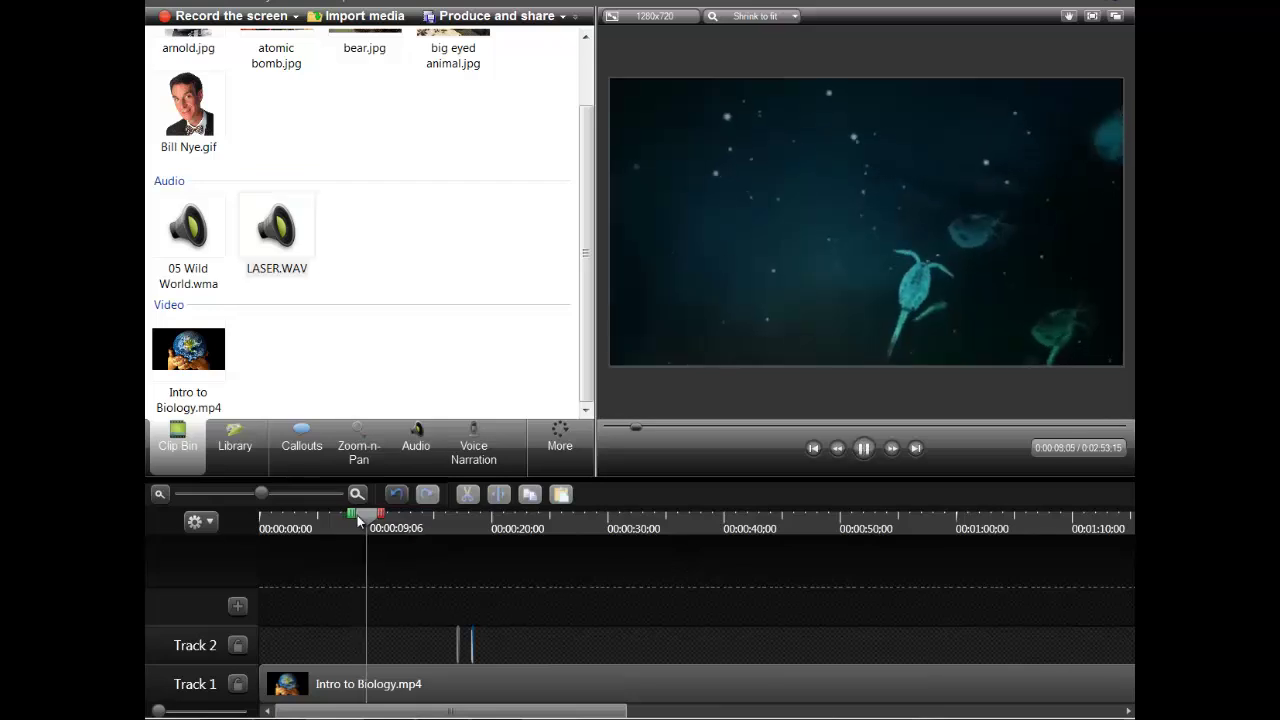
left_click(874, 456)
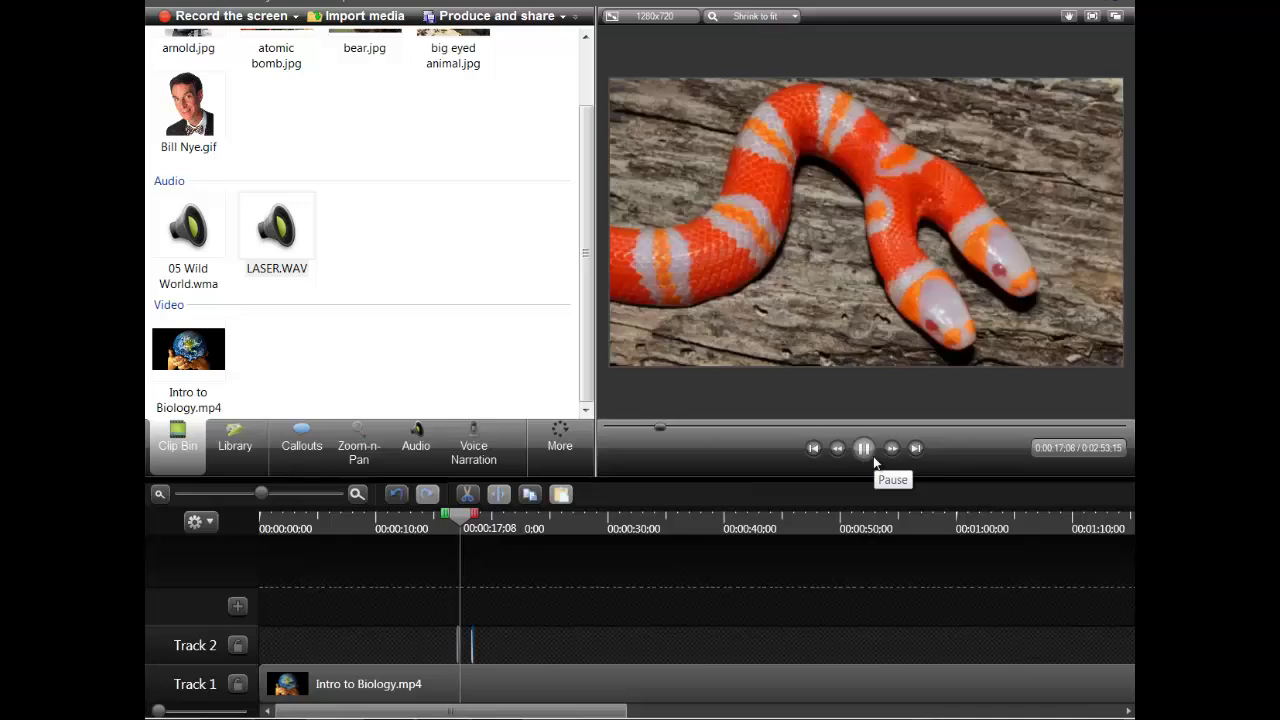
left_click(864, 448)
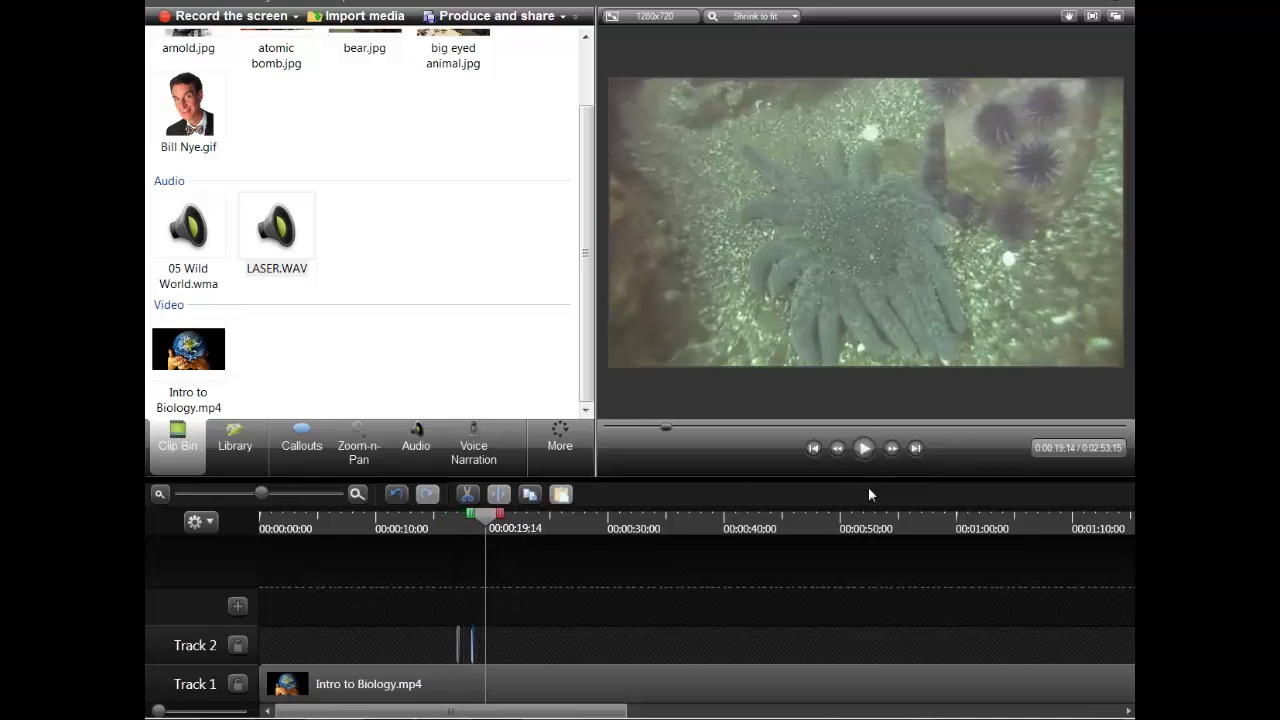
left_click(459, 643)
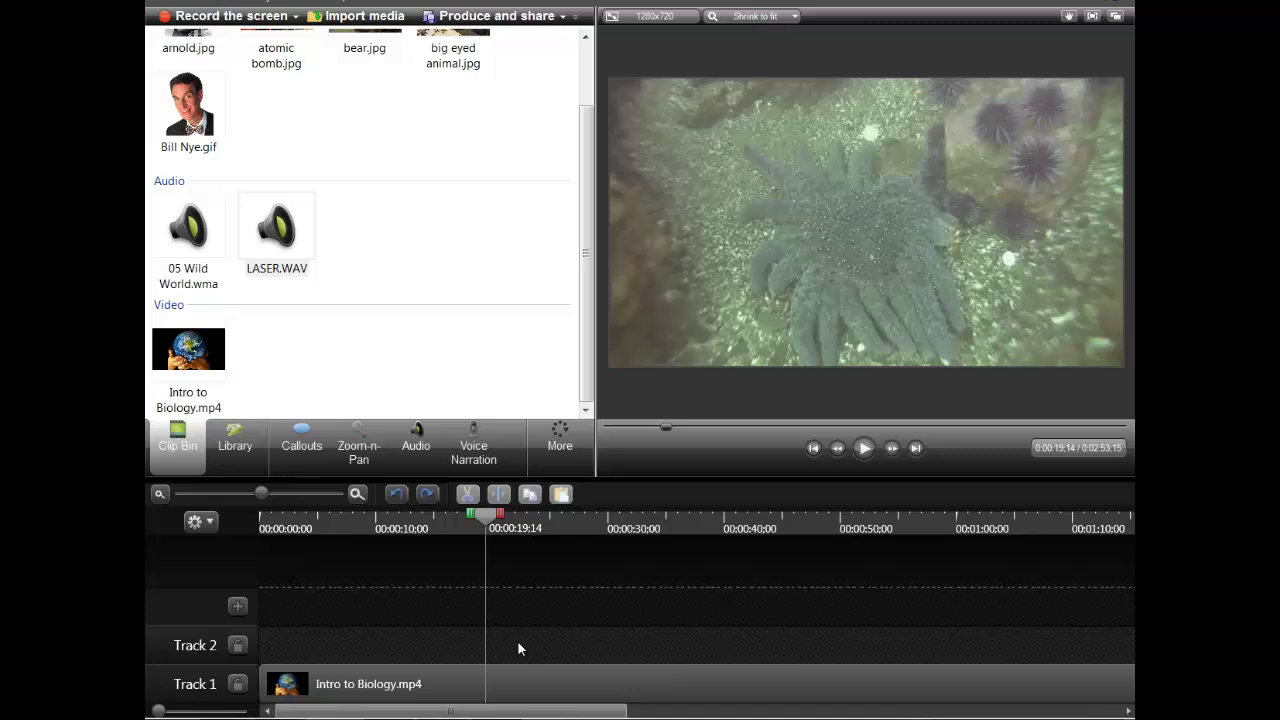
key("ctrl+Home")
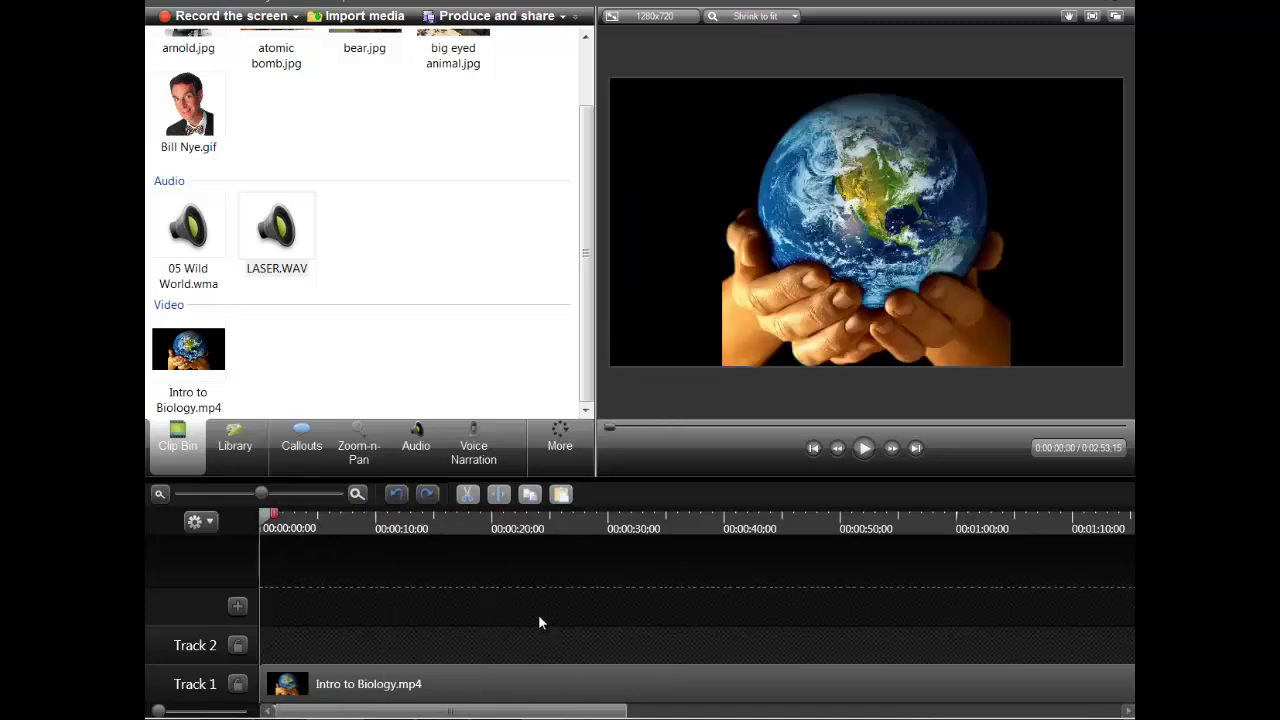
Place atomic bomb.jpg and then bear.jpg from the Clip Bin back to back on Track 2.
left_click_drag(578, 165, 586, 92)
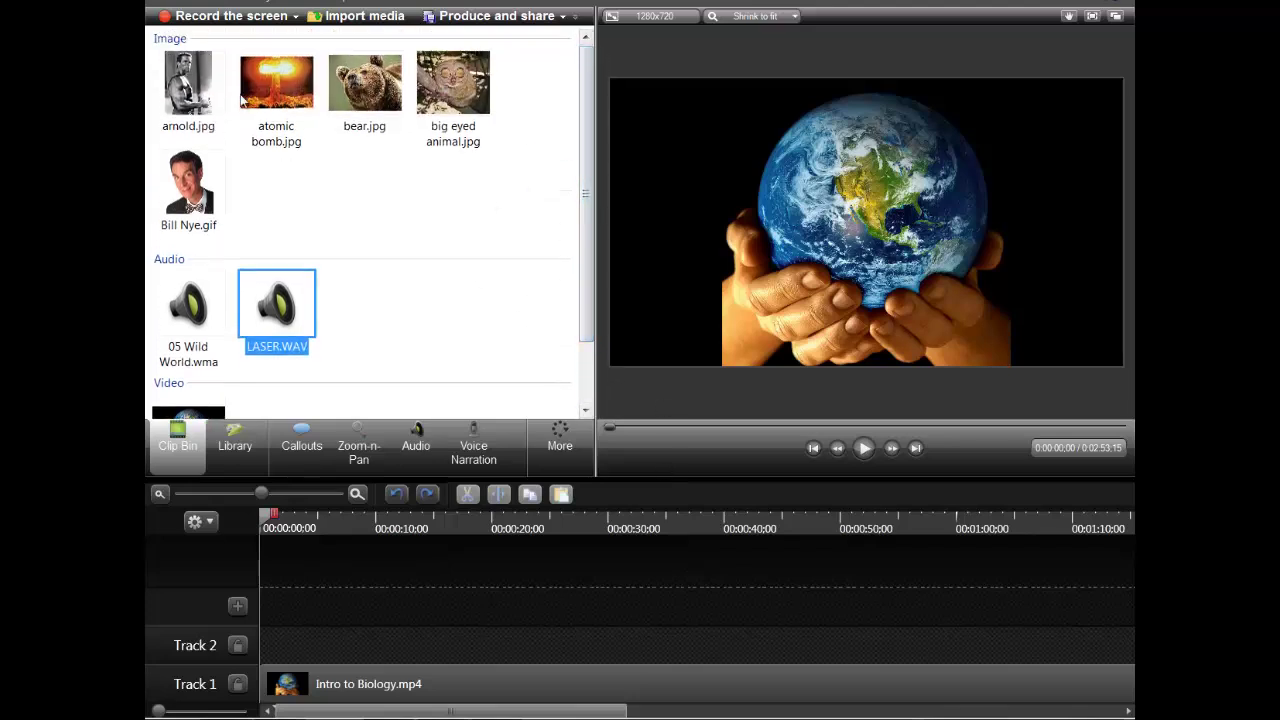
left_click(270, 78)
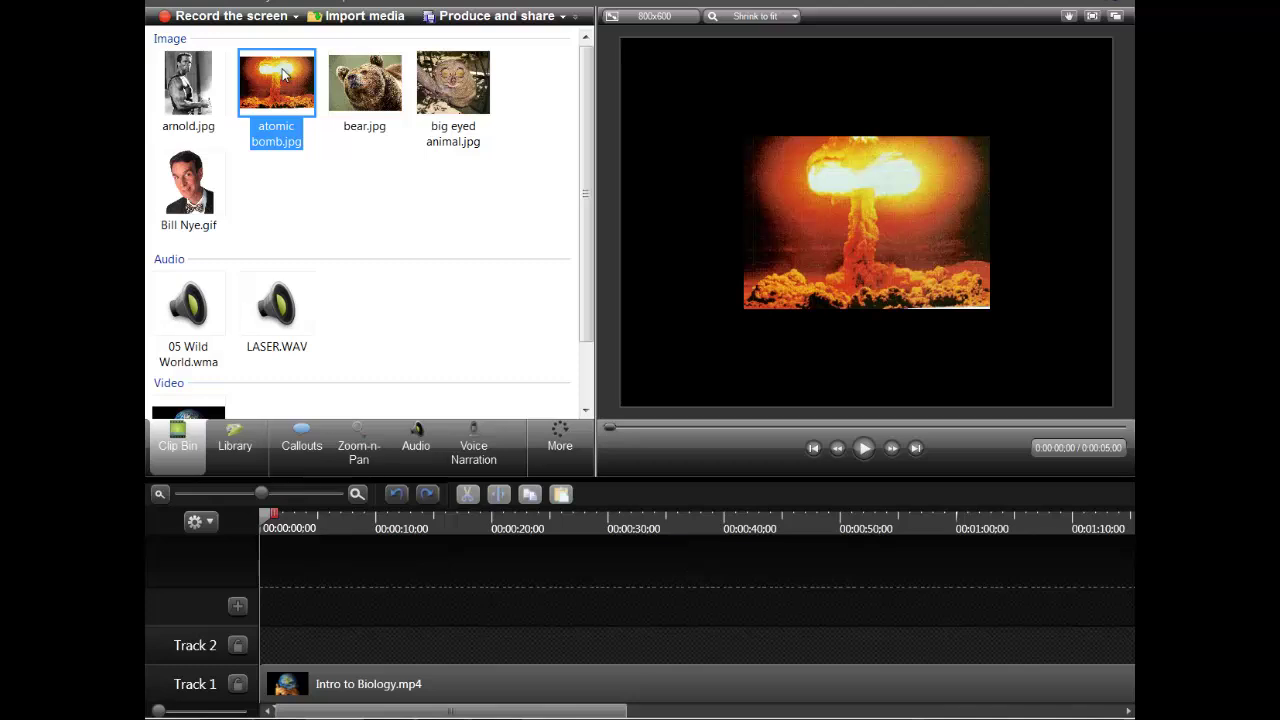
left_click_drag(421, 649, 425, 648)
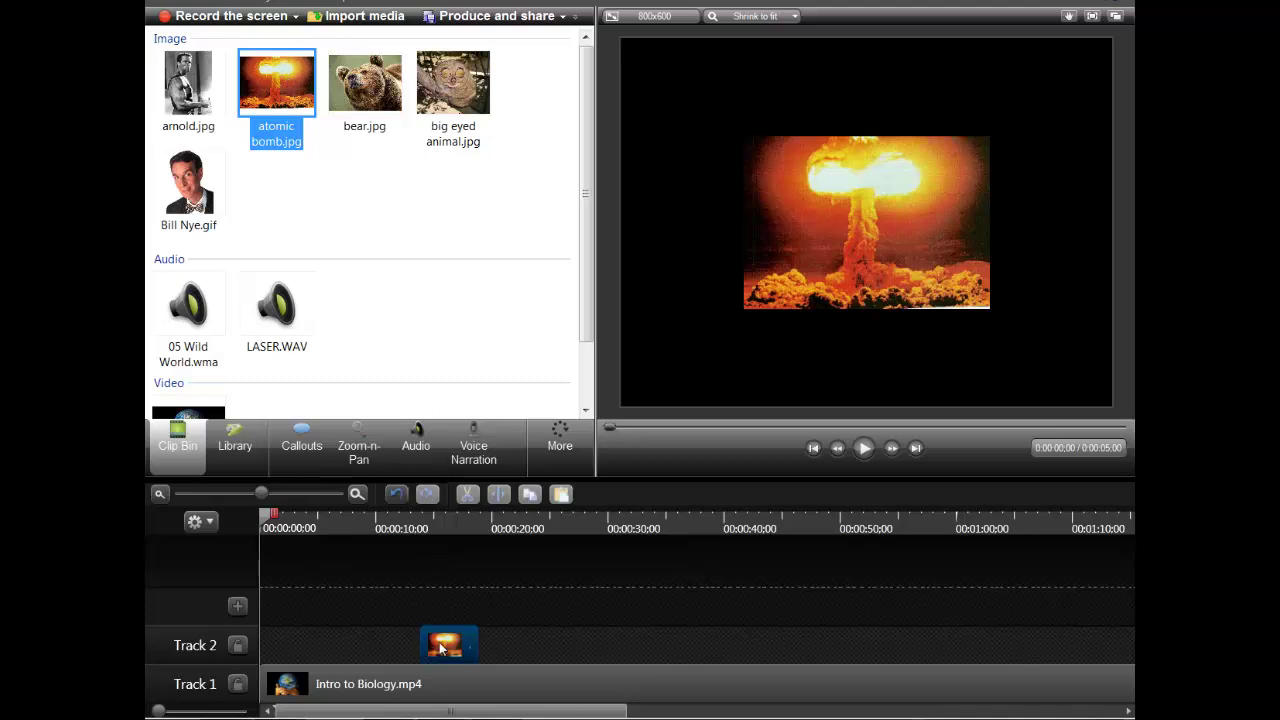
left_click(360, 88)
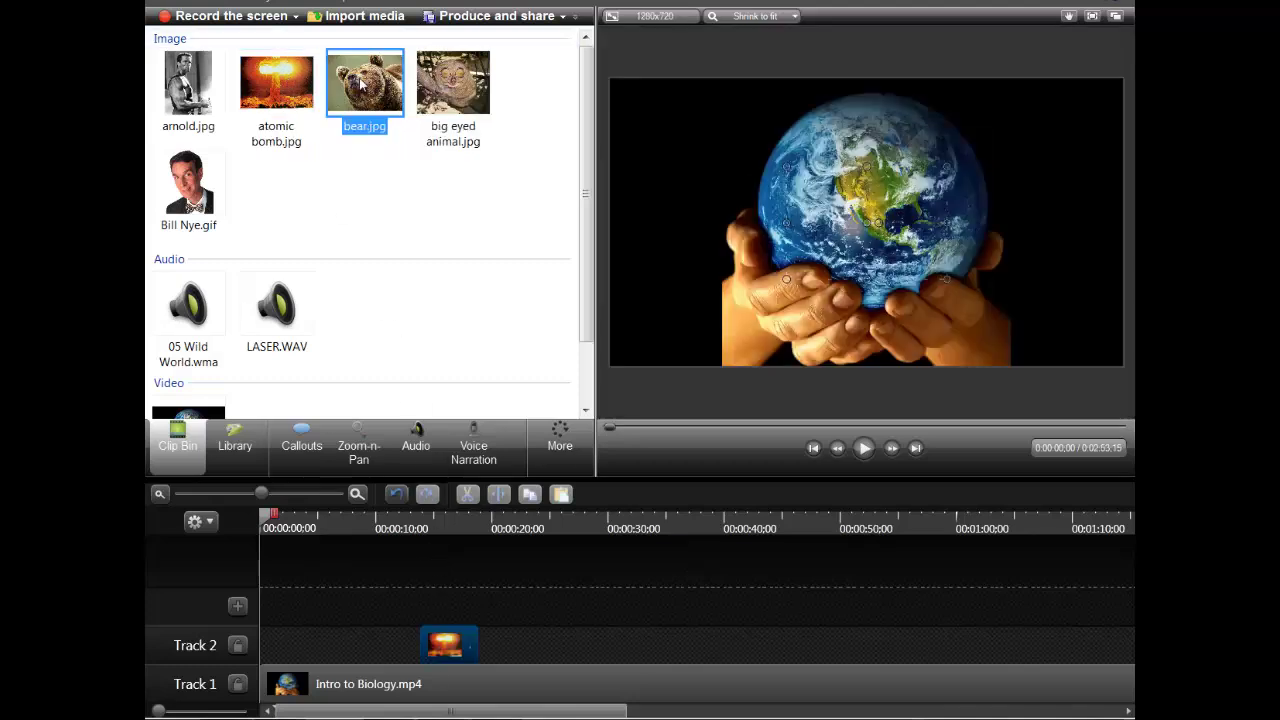
left_click_drag(541, 665, 556, 645)
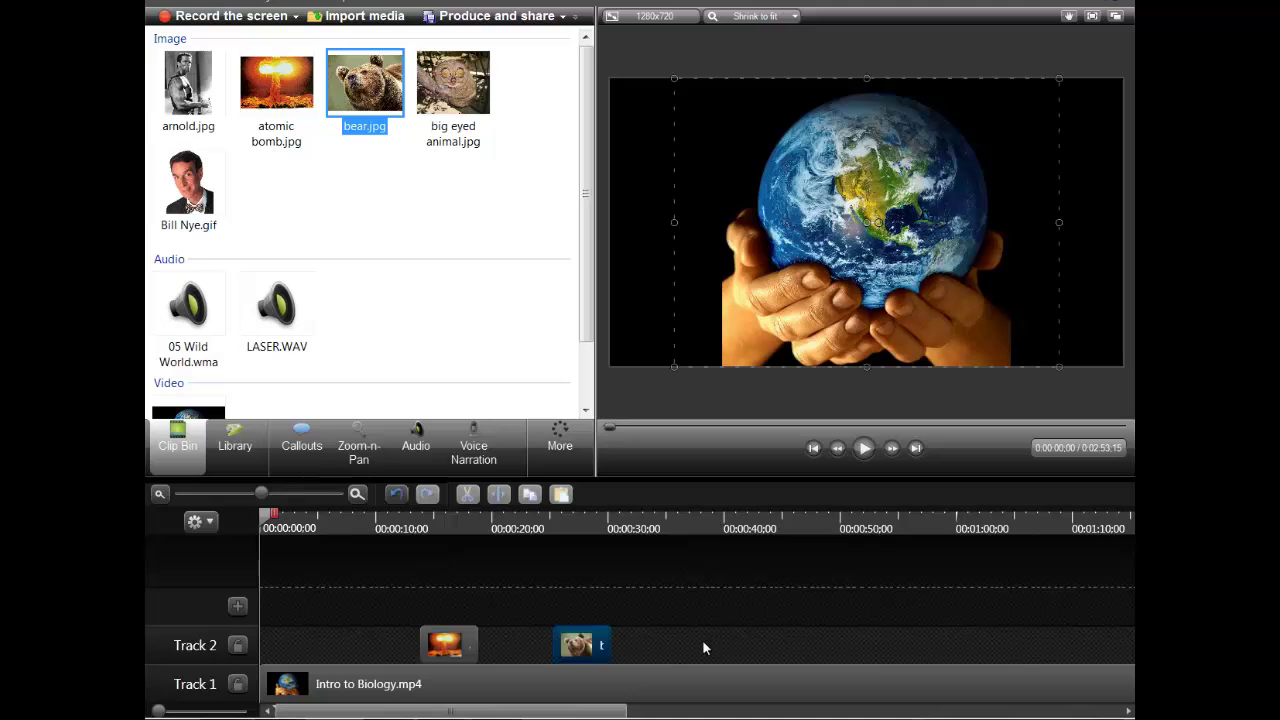
Extend both image clips leftward so the bomb starts around two seconds and the bear meets it.
left_click_drag(272, 516, 288, 517)
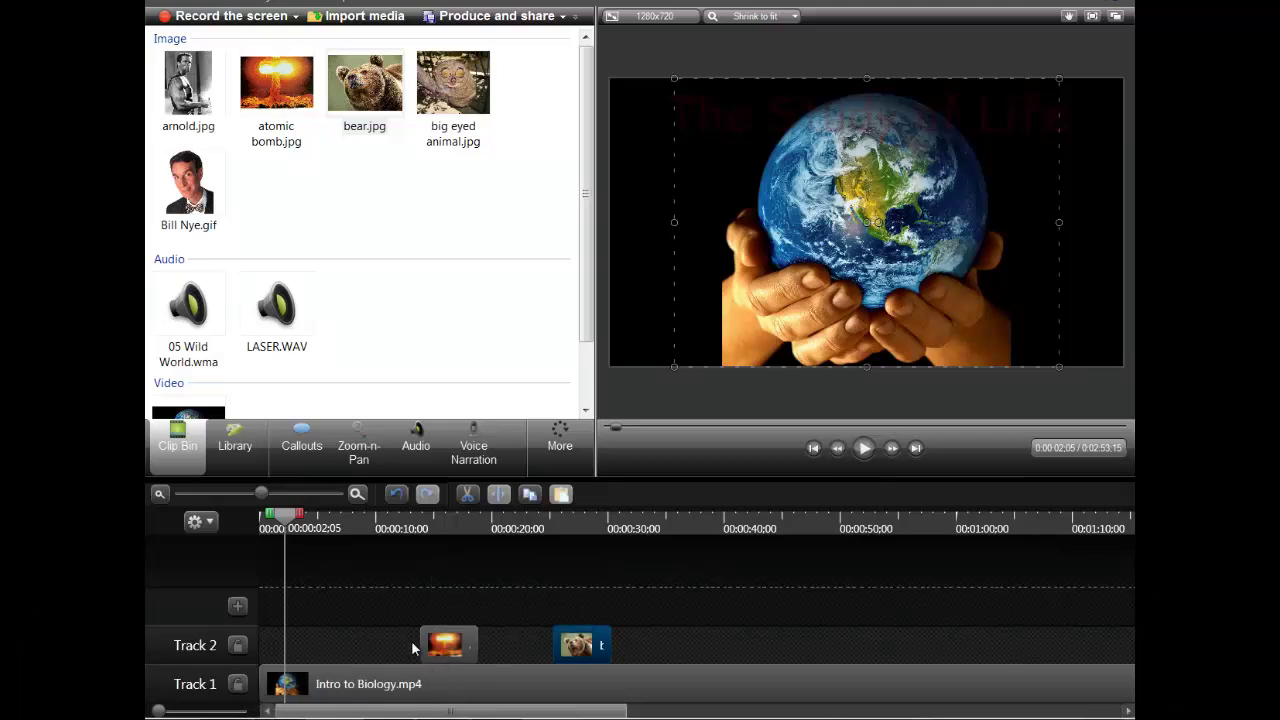
left_click_drag(420, 645, 347, 655)
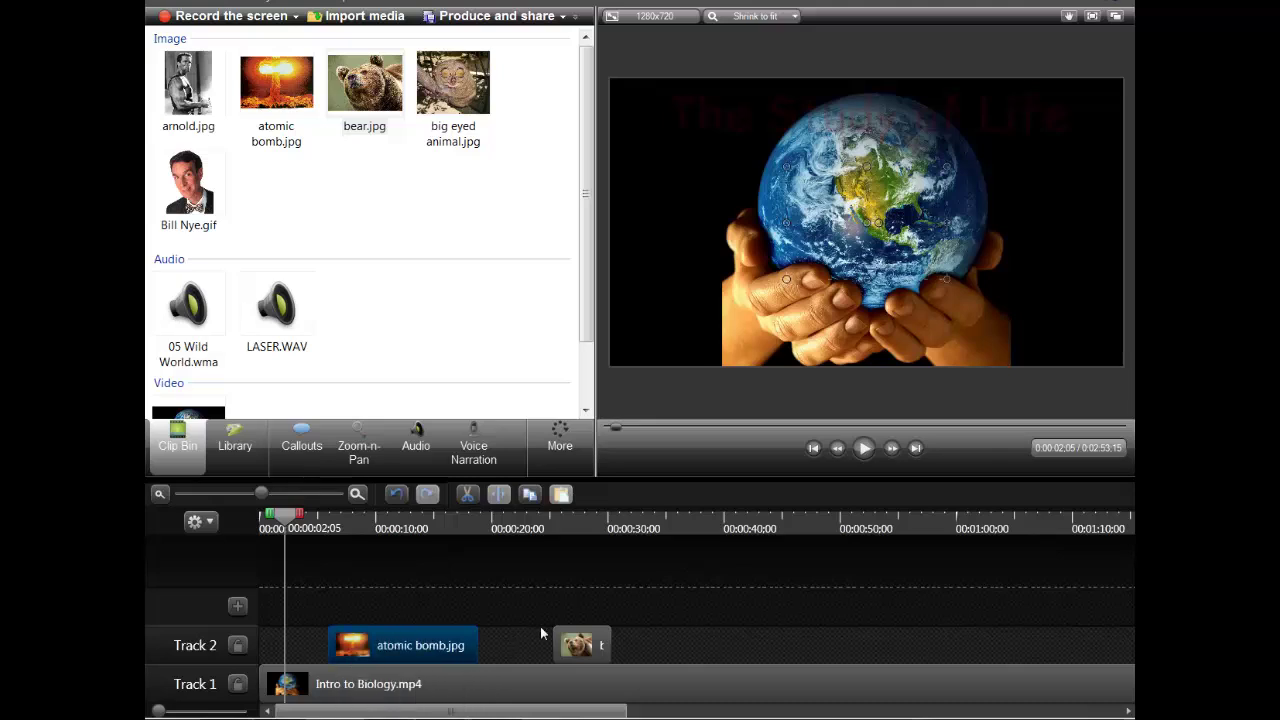
left_click_drag(553, 643, 486, 645)
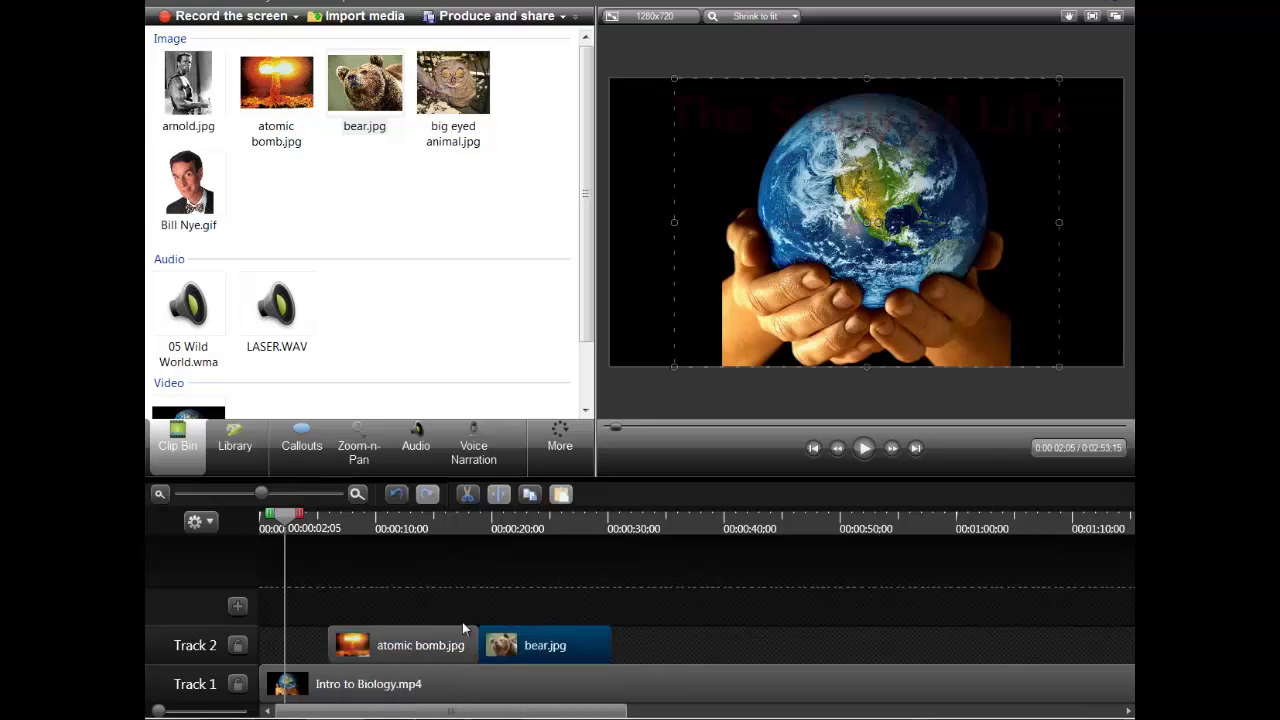
left_click(302, 524)
Resize and reposition the atomic bomb overlay in the preview so it covers the entire video frame.
left_click(864, 448)
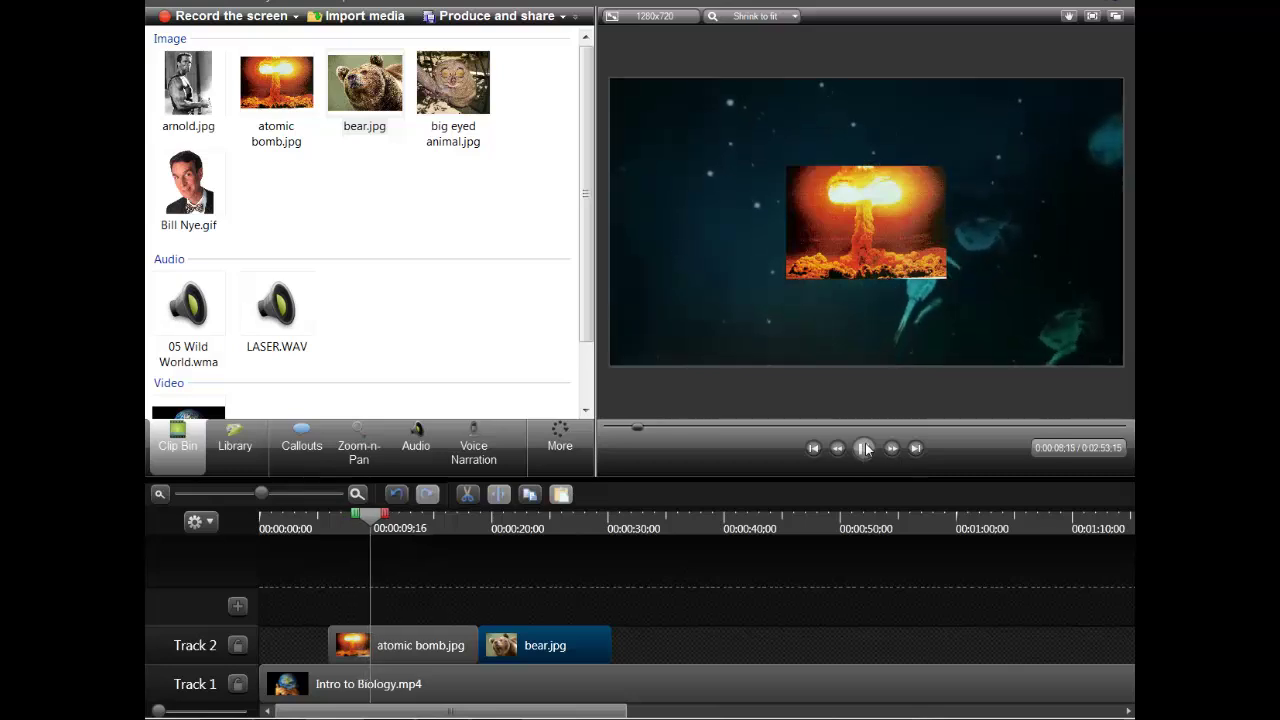
left_click(866, 449)
left_click(915, 254)
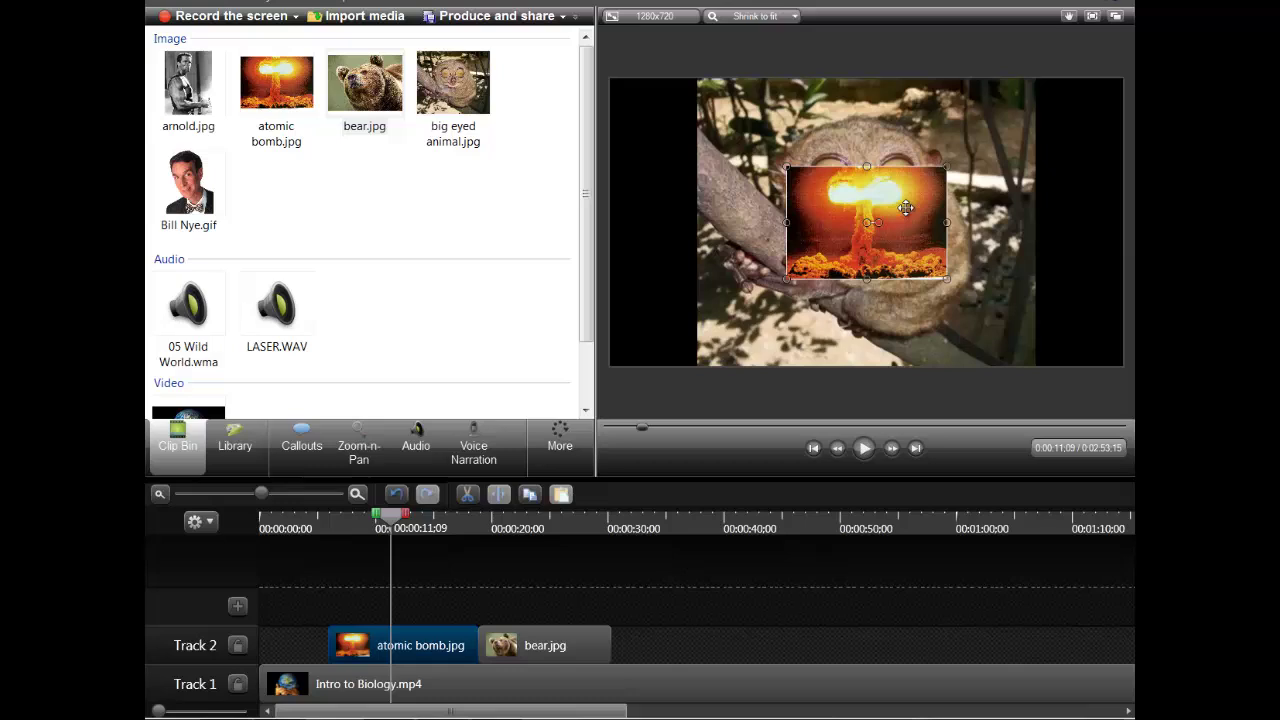
left_click_drag(899, 236, 760, 132)
left_click_drag(807, 173, 1145, 418)
left_click_drag(1015, 359, 981, 353)
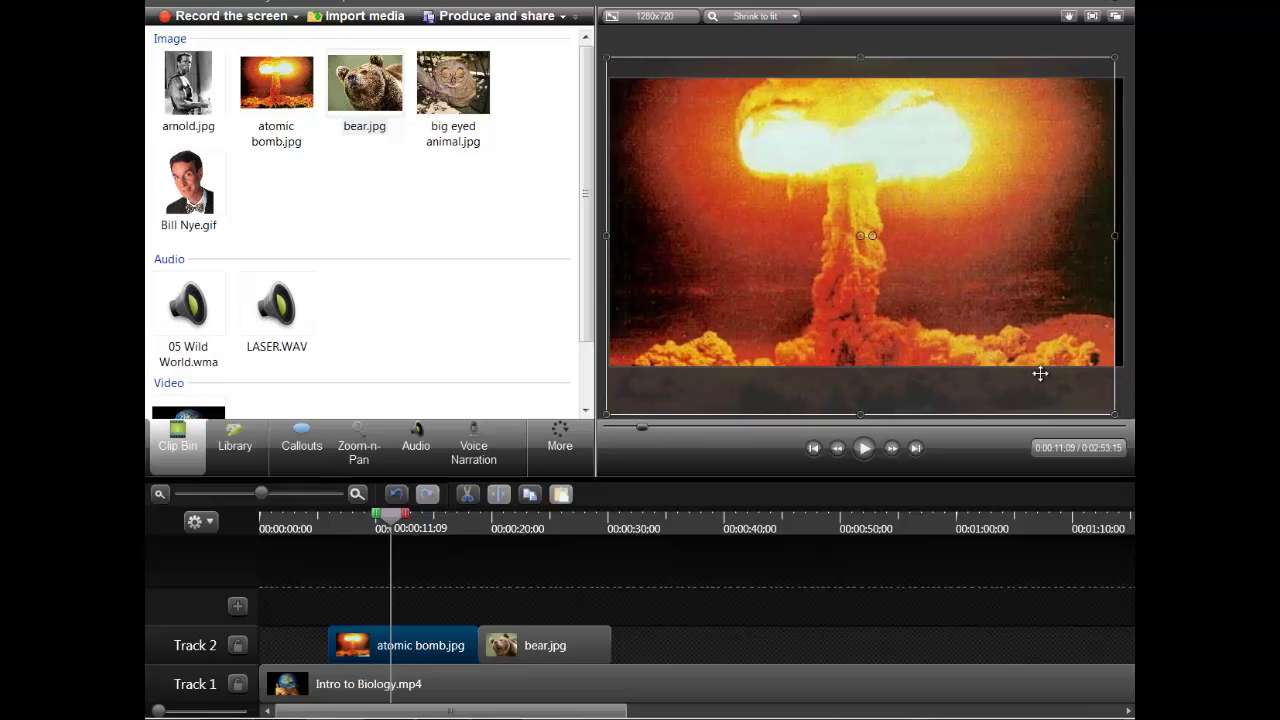
left_click_drag(1113, 413, 1126, 419)
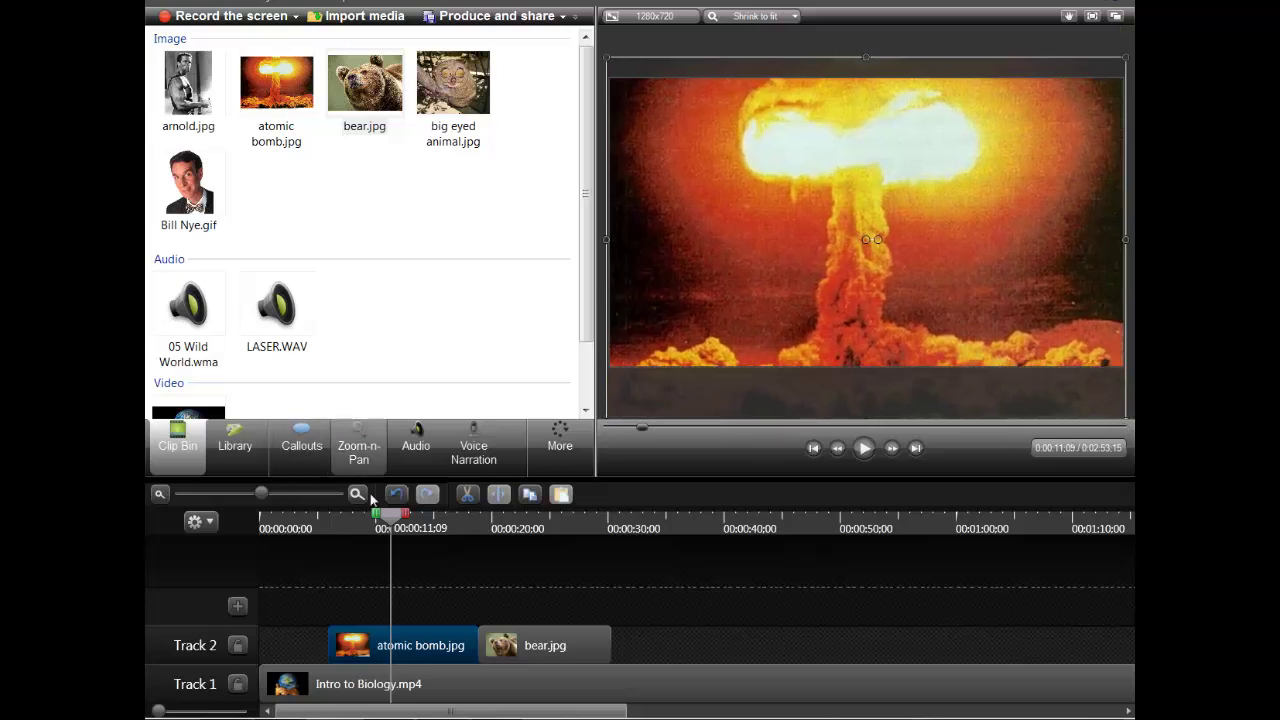
left_click_drag(395, 518, 264, 518)
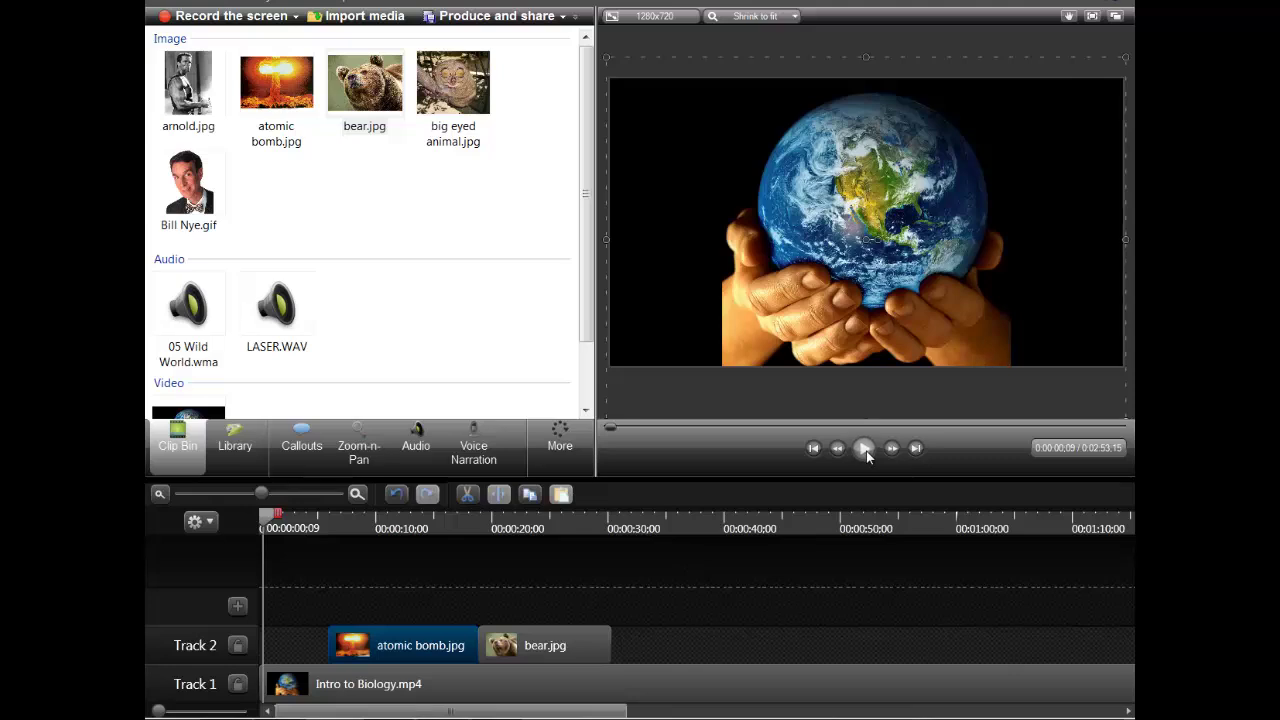
left_click(865, 449)
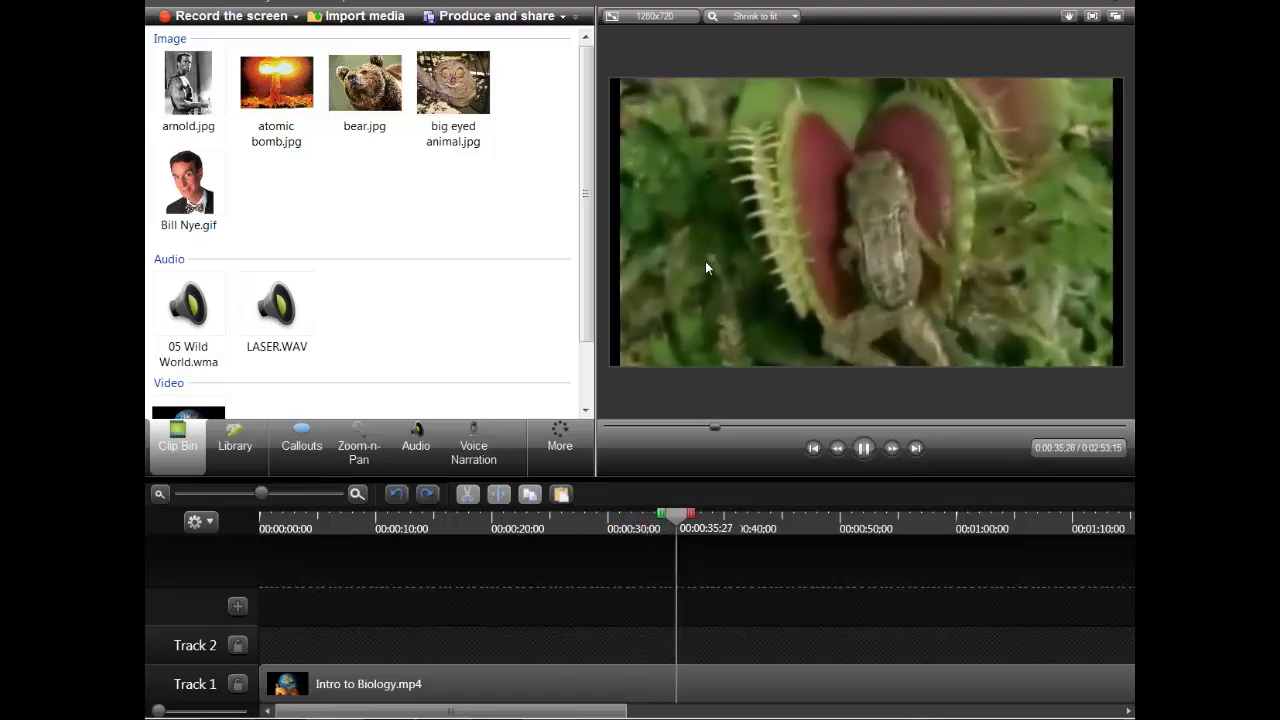
Stop playback and step frame by frame to 0:34;06, the last flower frame before the flytrap.
left_click(864, 449)
left_click_drag(729, 523, 675, 544)
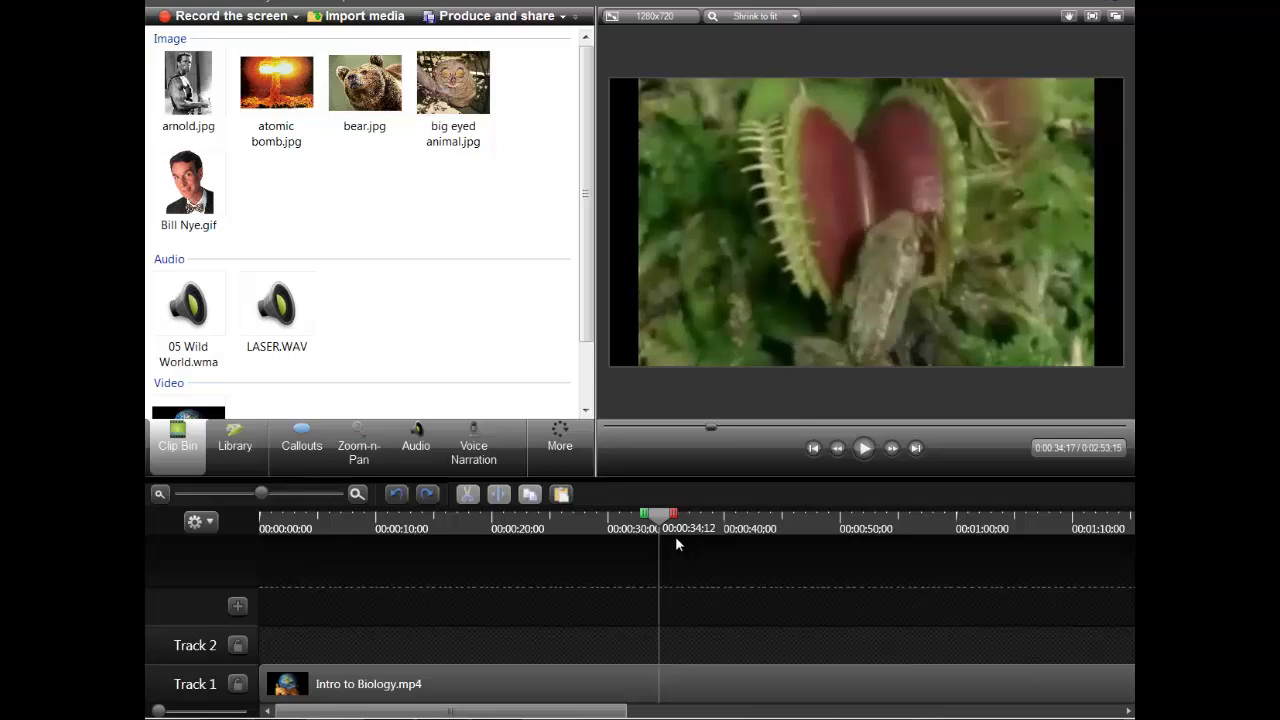
left_click(838, 449)
left_click(838, 449)
left_click(838, 449)
left_click(838, 449)
left_click(838, 449)
left_click(838, 449)
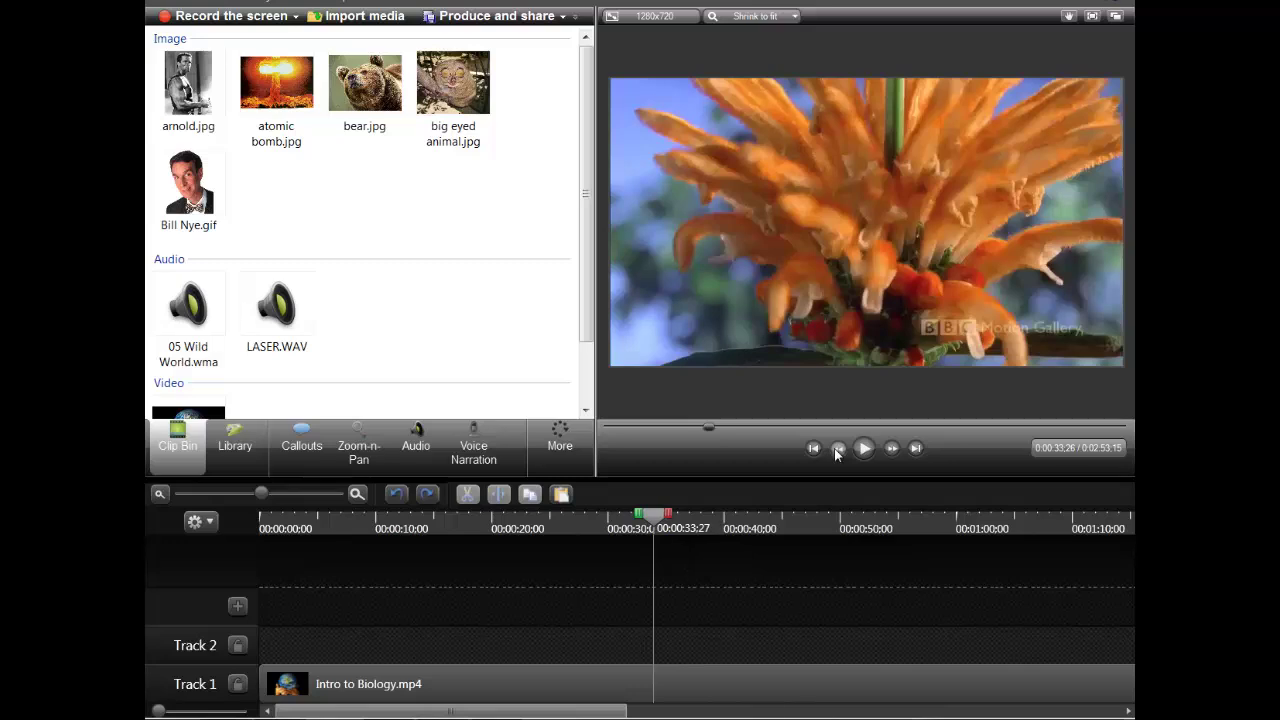
left_click(838, 449)
left_click(838, 449)
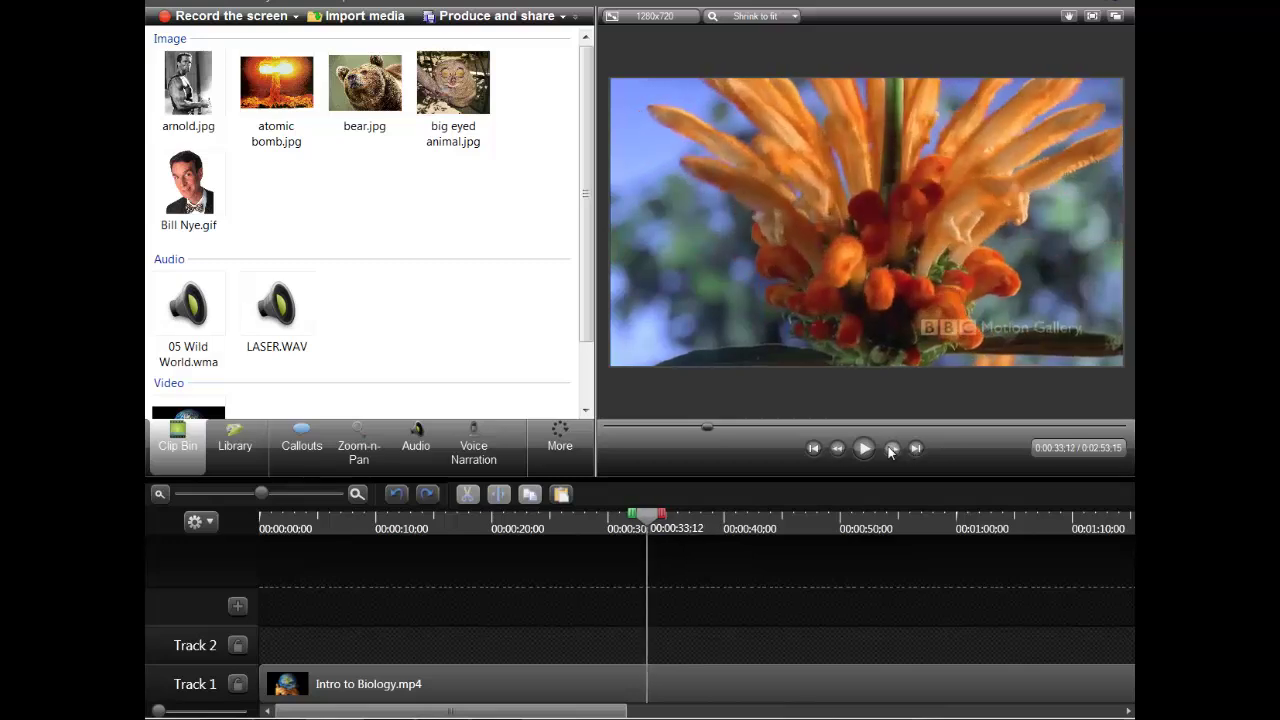
left_click(891, 449)
left_click(891, 449)
left_click(891, 449)
left_click(891, 449)
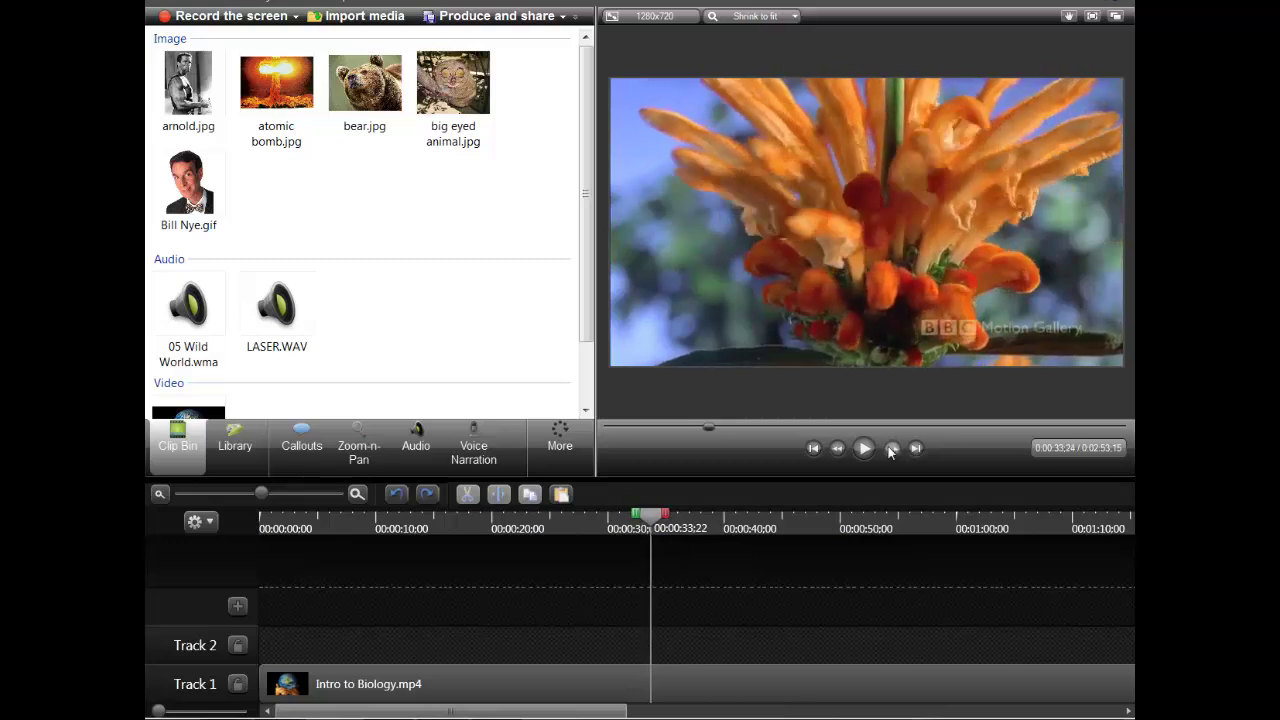
left_click(891, 449)
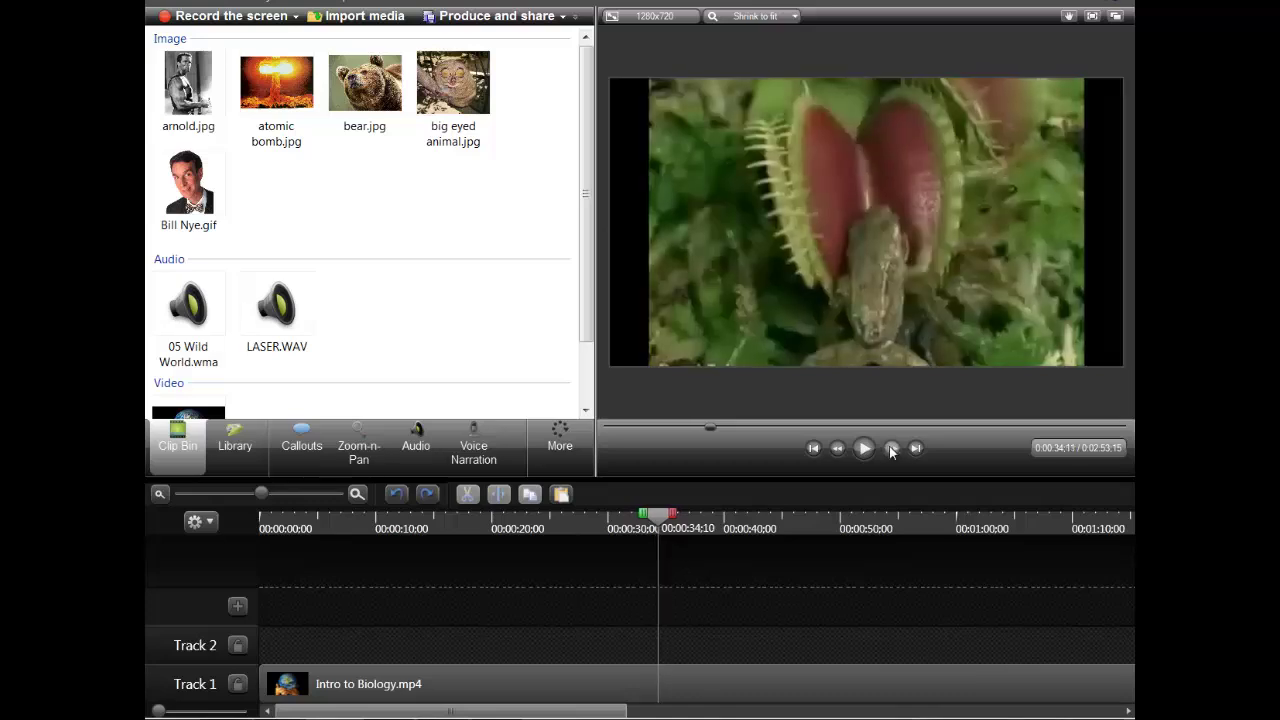
left_click(837, 450)
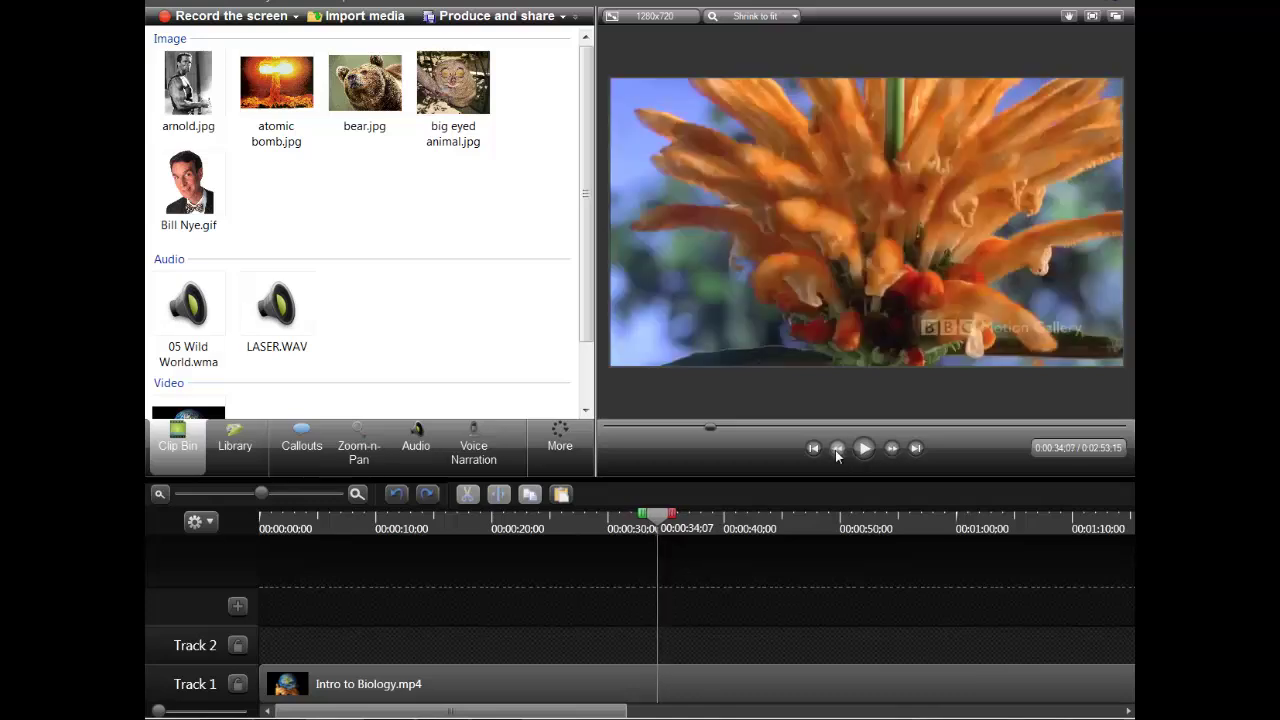
left_click(837, 450)
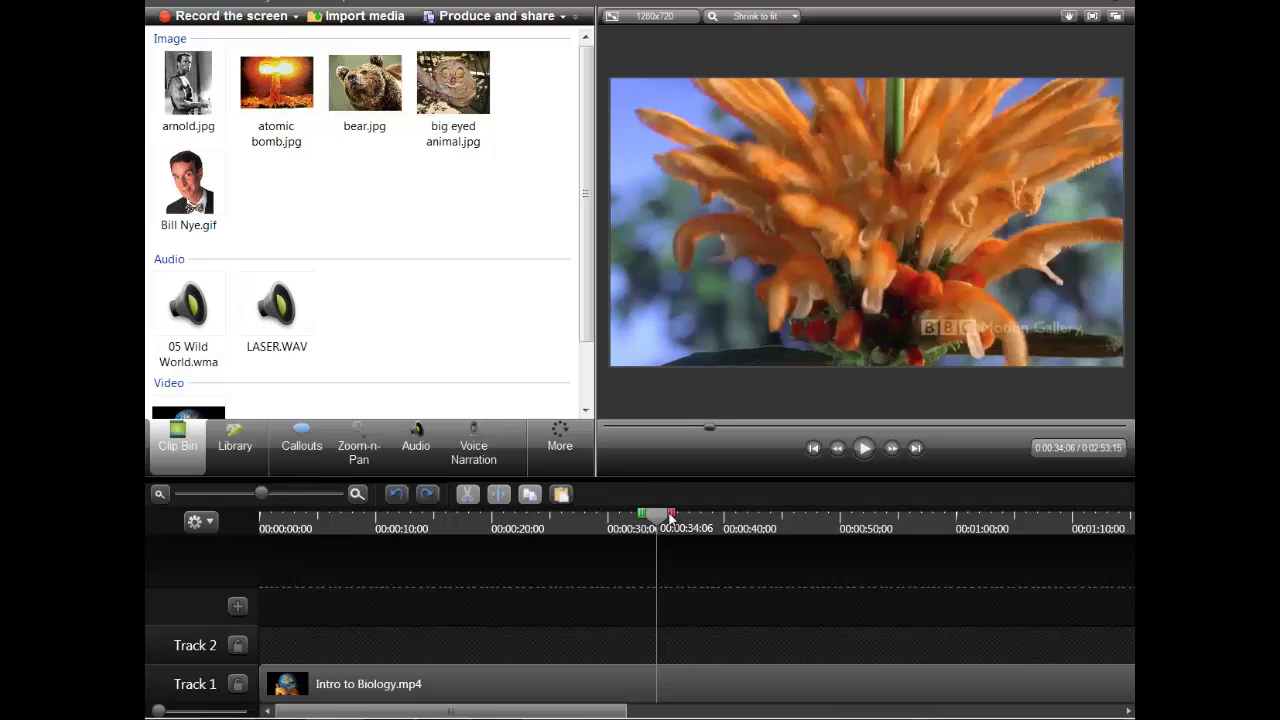
Cut out the 0:34;06 to 0:38;16 section and play back to verify the edit.
left_click_drag(672, 518, 713, 530)
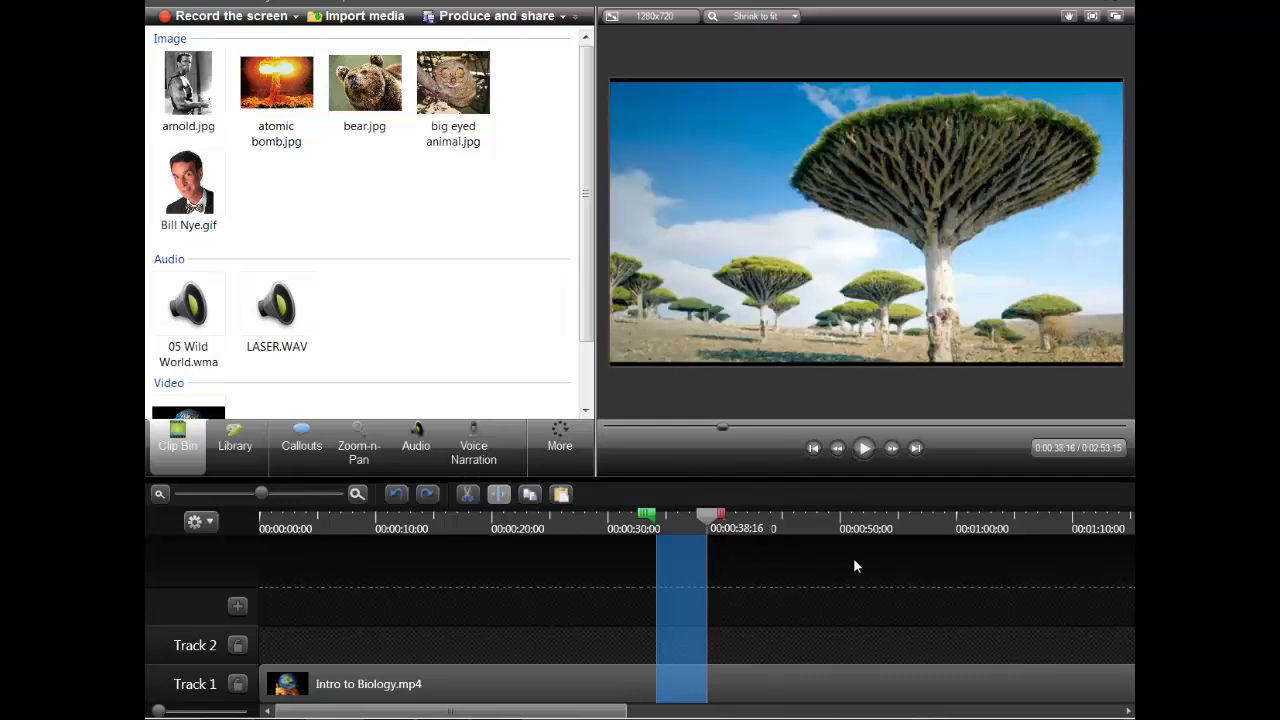
left_click(467, 495)
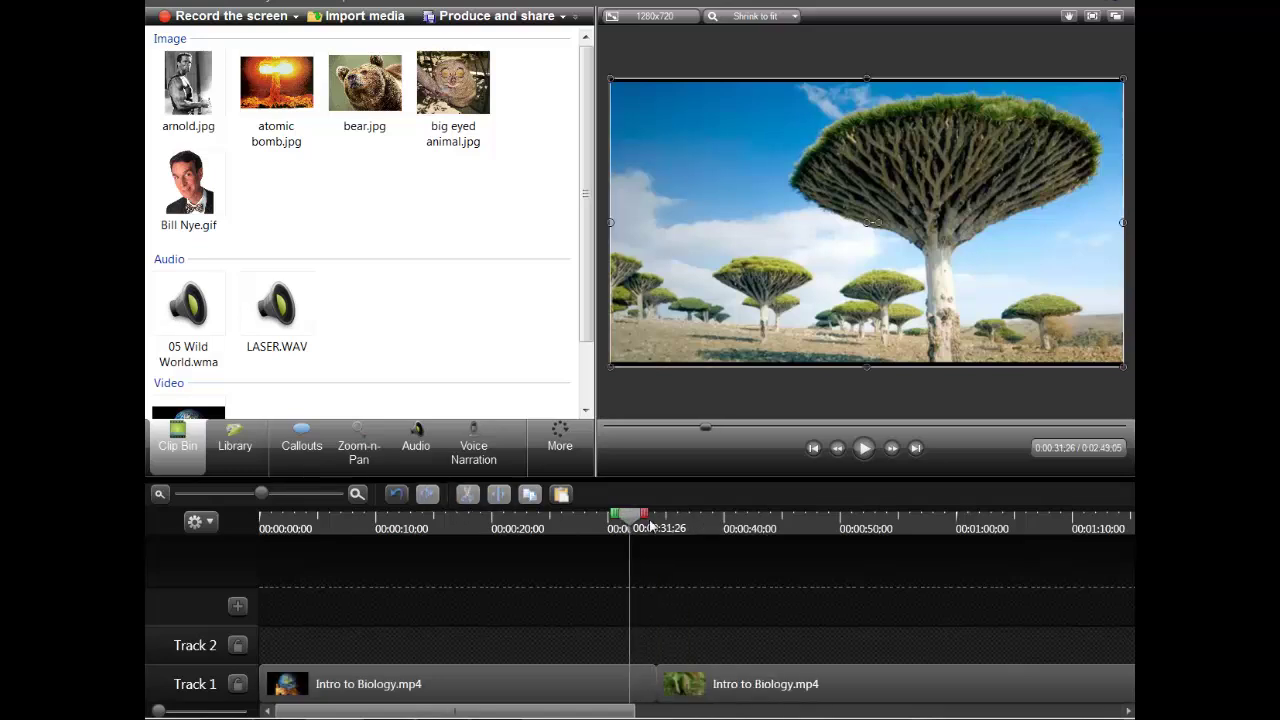
left_click(870, 449)
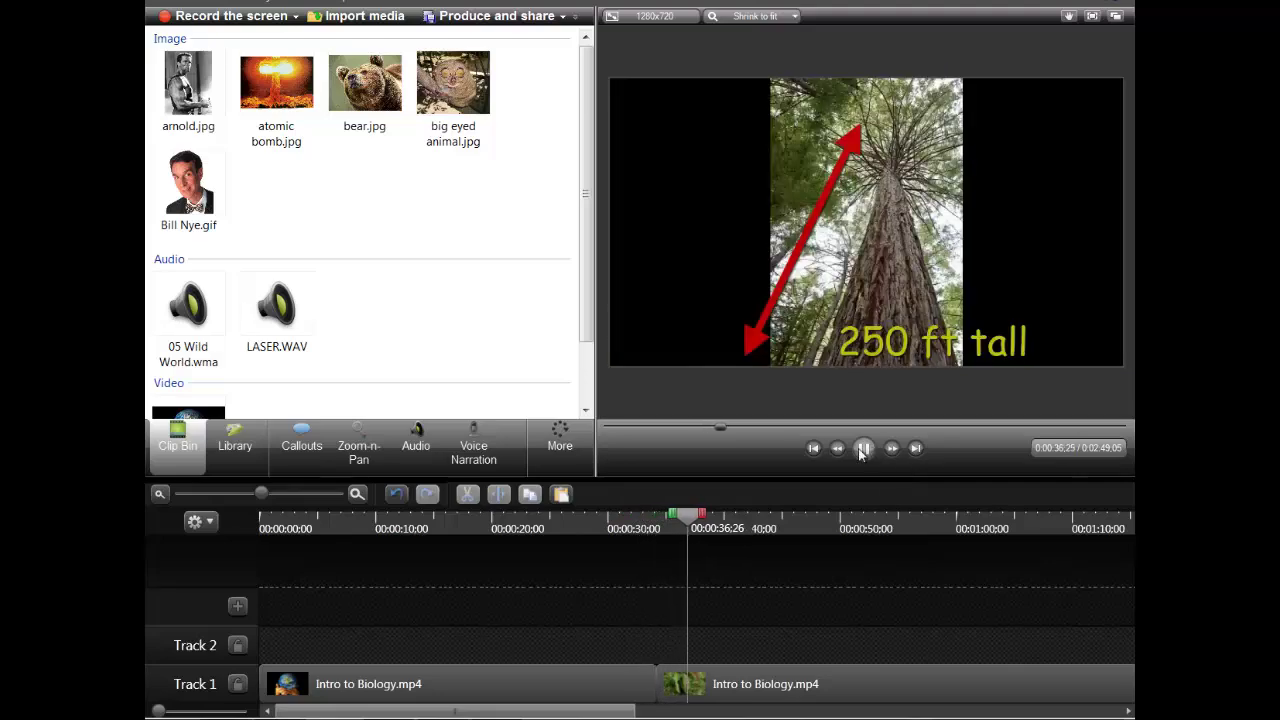
left_click(858, 447)
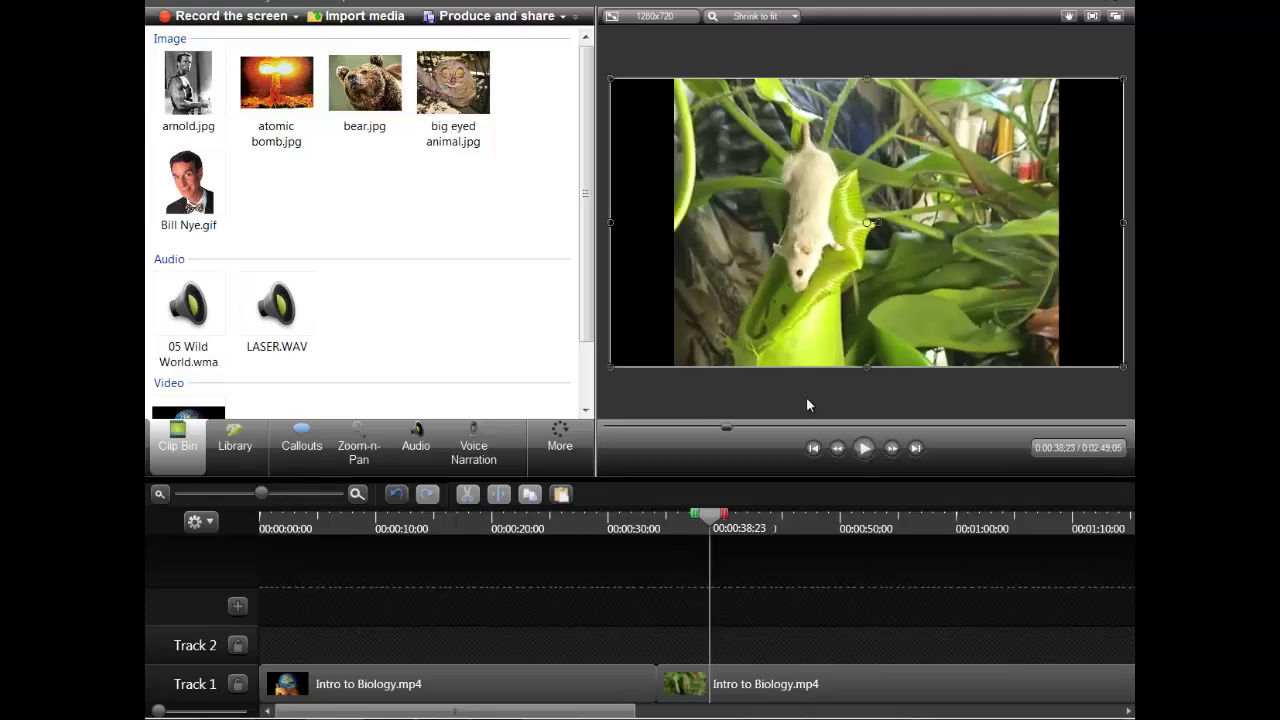
left_click(813, 447)
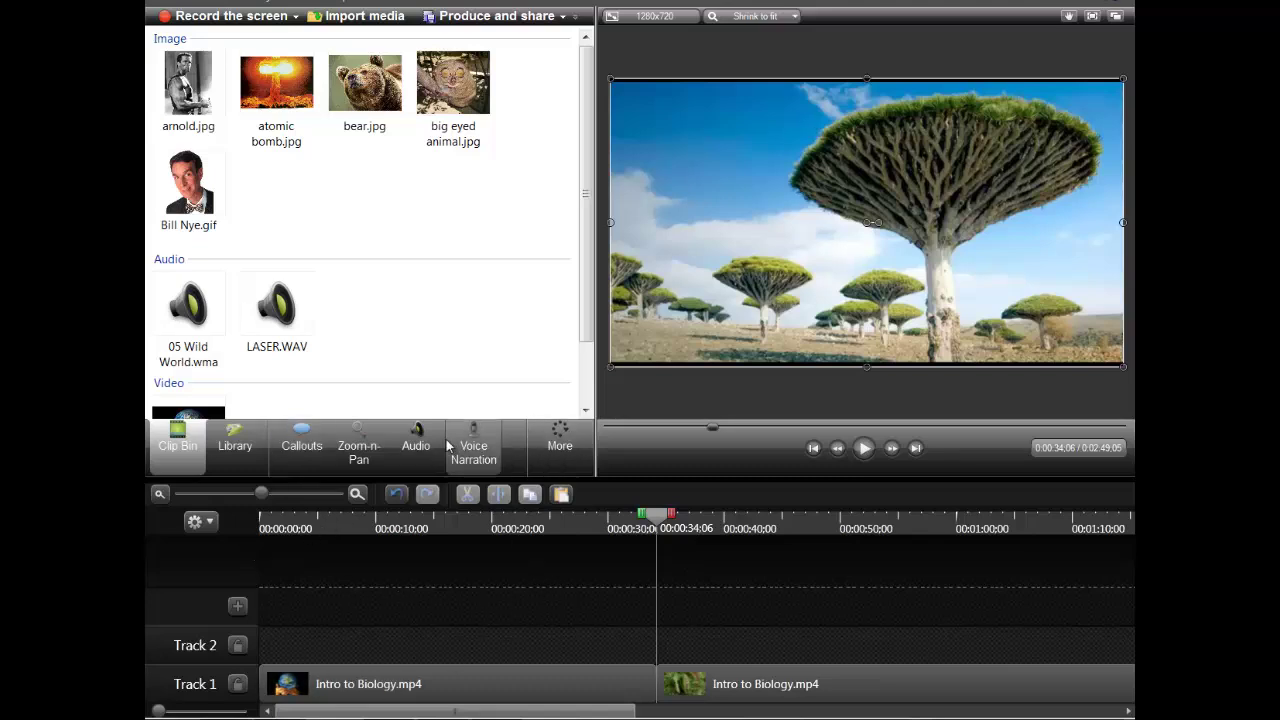
left_click(303, 447)
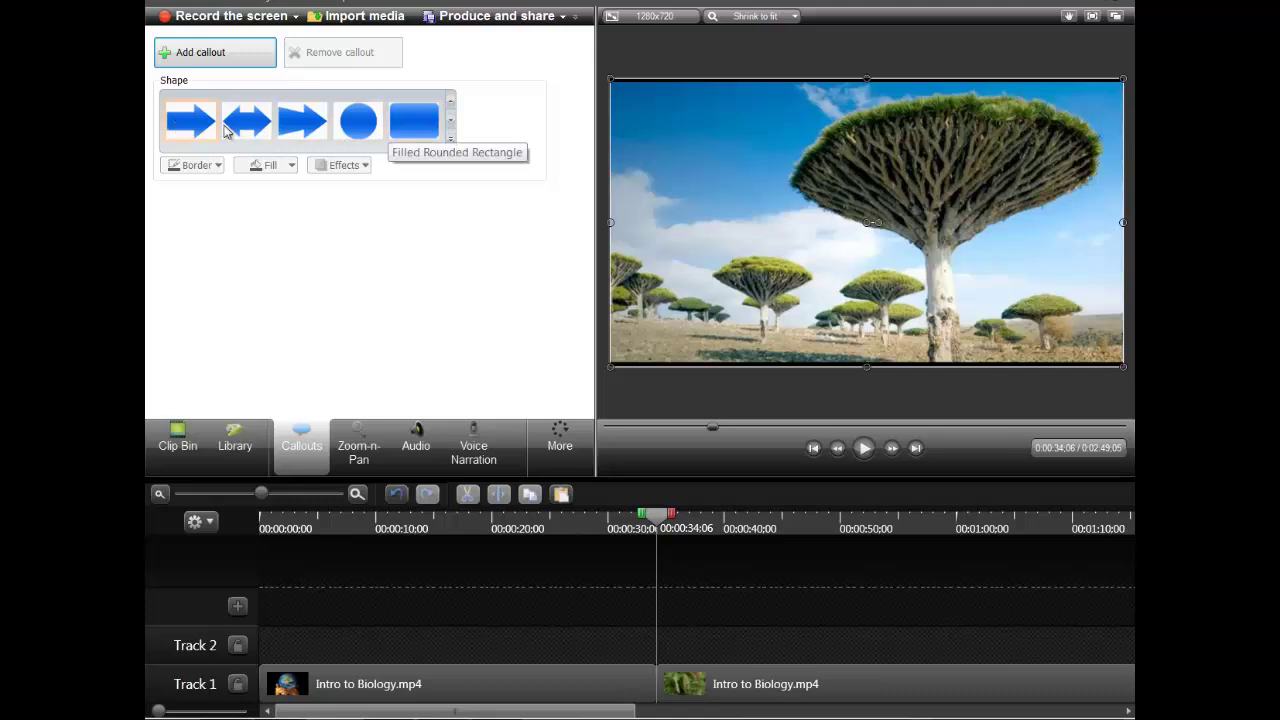
Add a plain Text callout on Track 2 and enter 'Giggity' as its text.
left_click(451, 144)
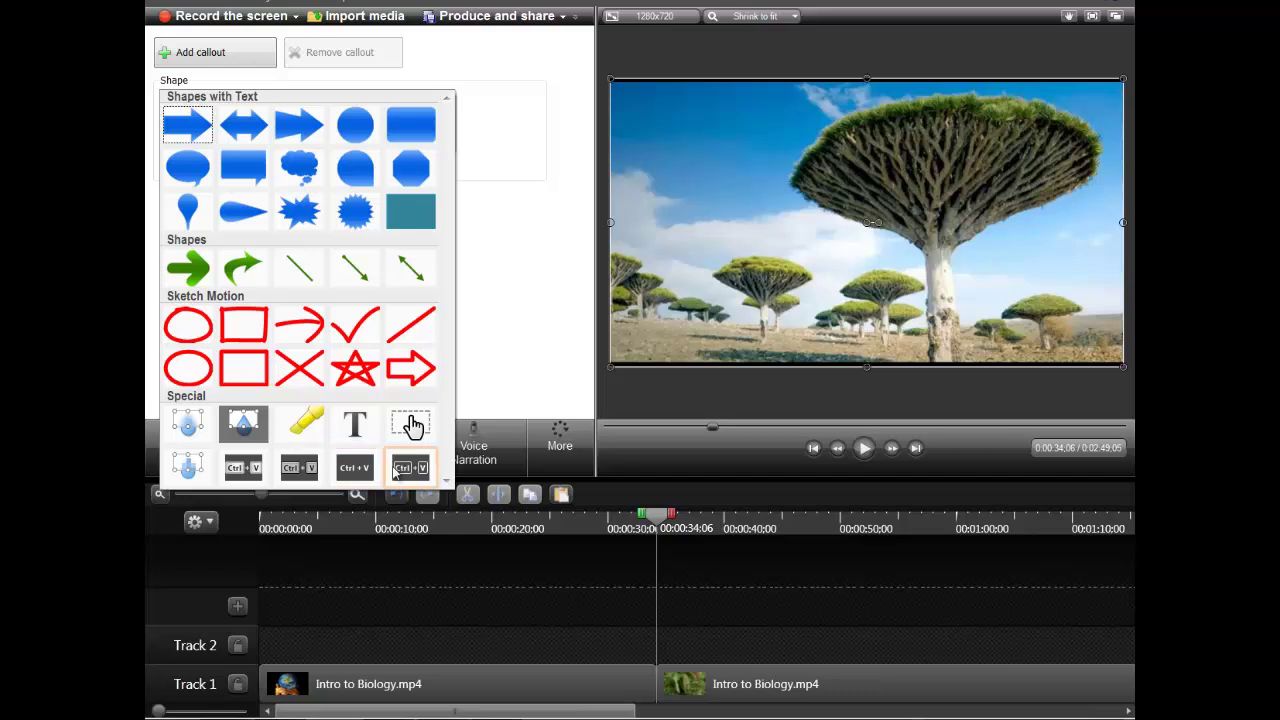
left_click(356, 427)
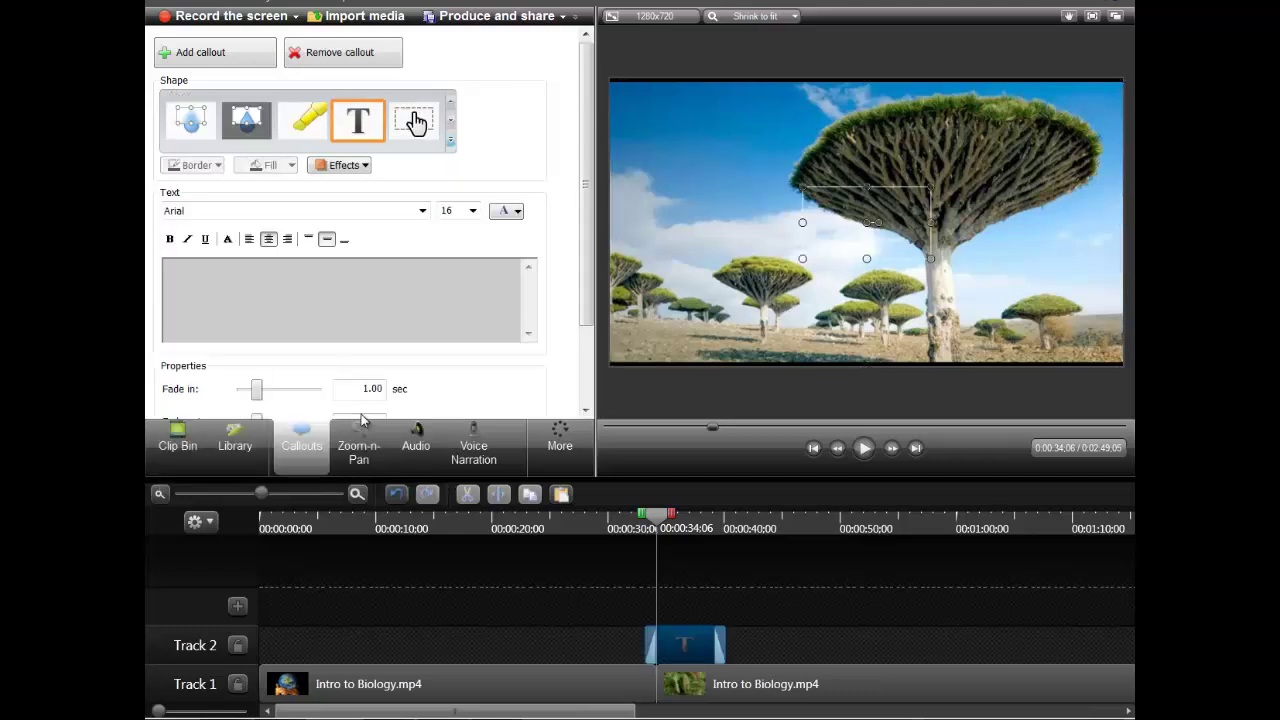
left_click(686, 652)
mouse_move(686, 652)
left_mouse_down()
mouse_move(705, 652)
mouse_move(681, 652)
left_mouse_up()
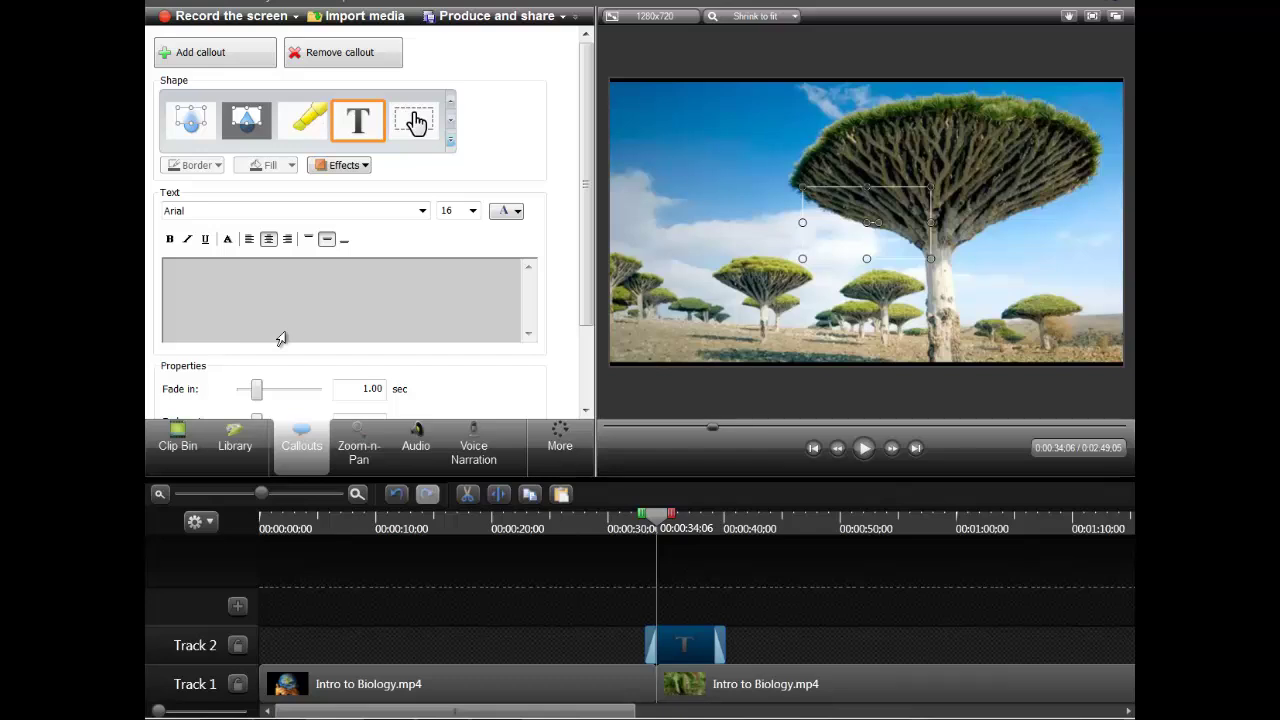
left_click(336, 288)
type("Giggity")
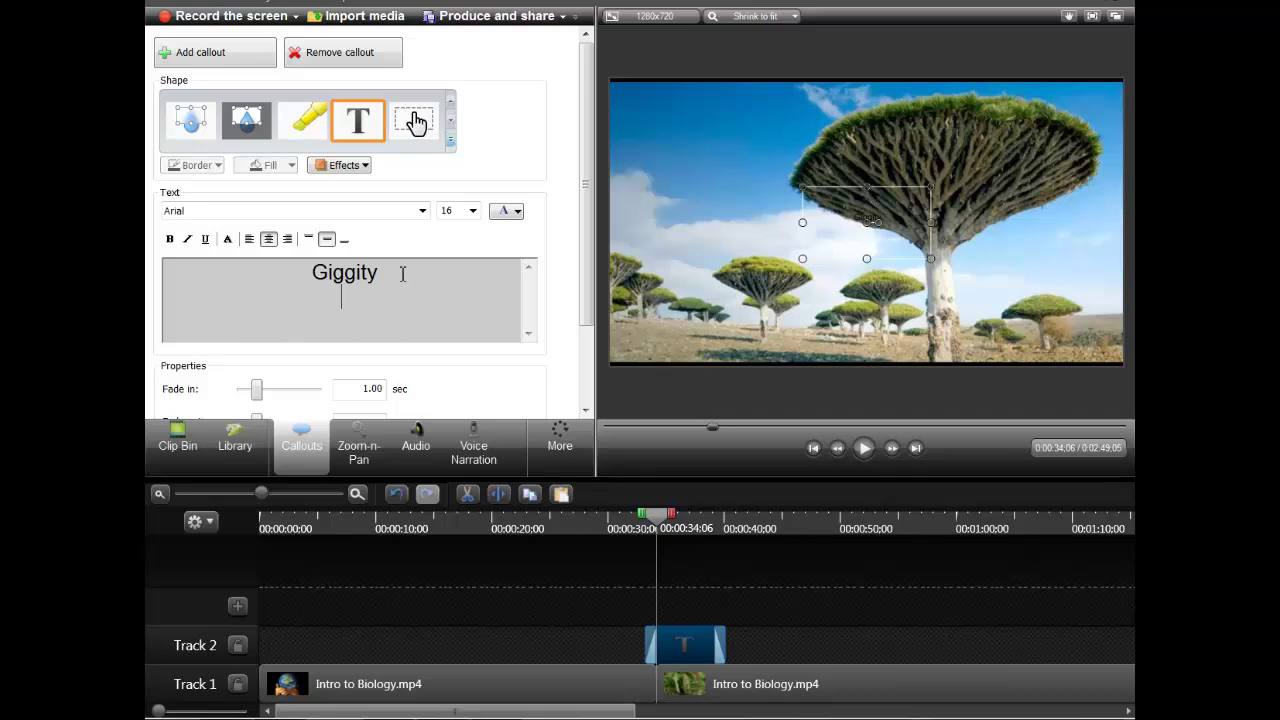
left_click_drag(401, 273, 326, 265)
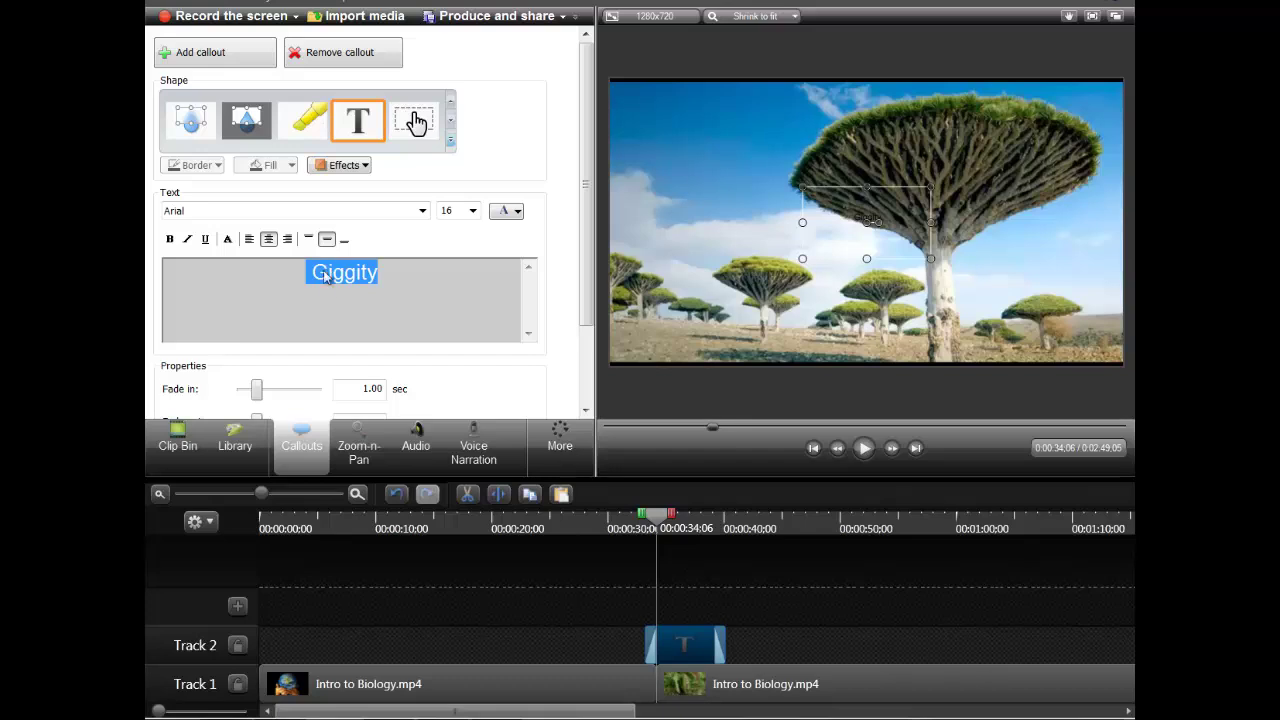
Set the Giggity text to Batang at size 150 and stretch its box across the frame.
left_click(421, 213)
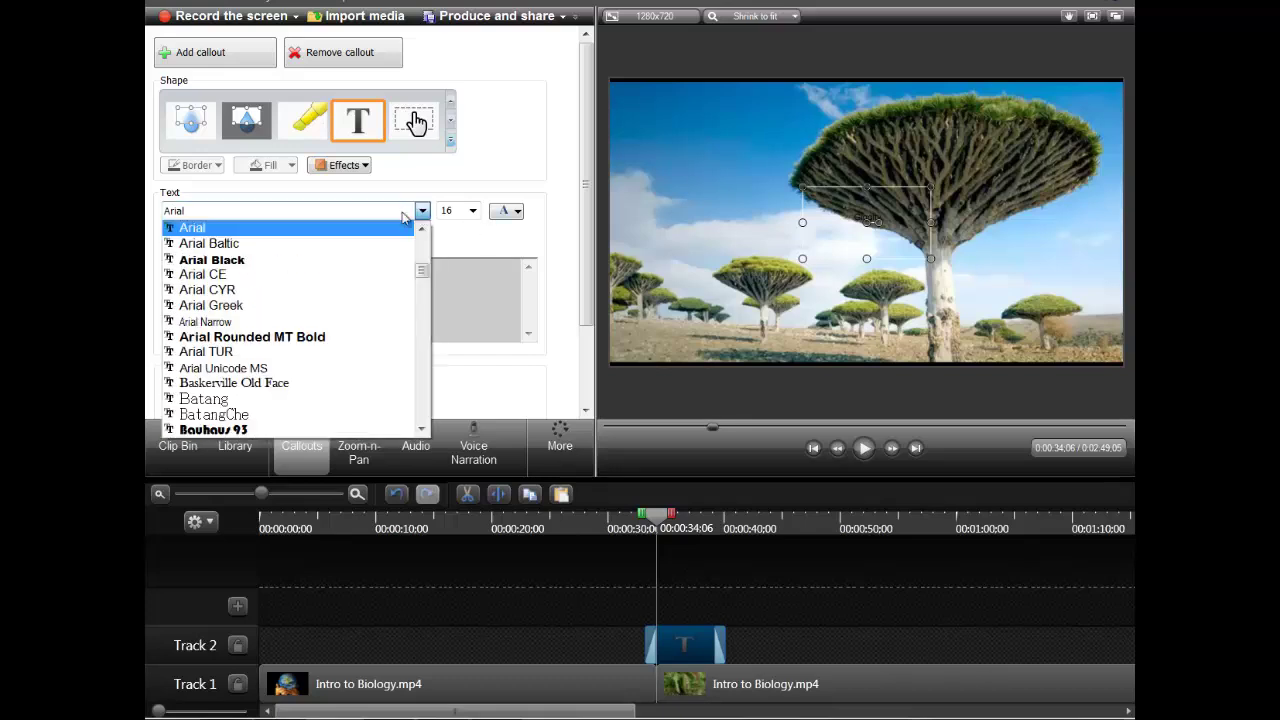
scroll(240, 266, "down", 3)
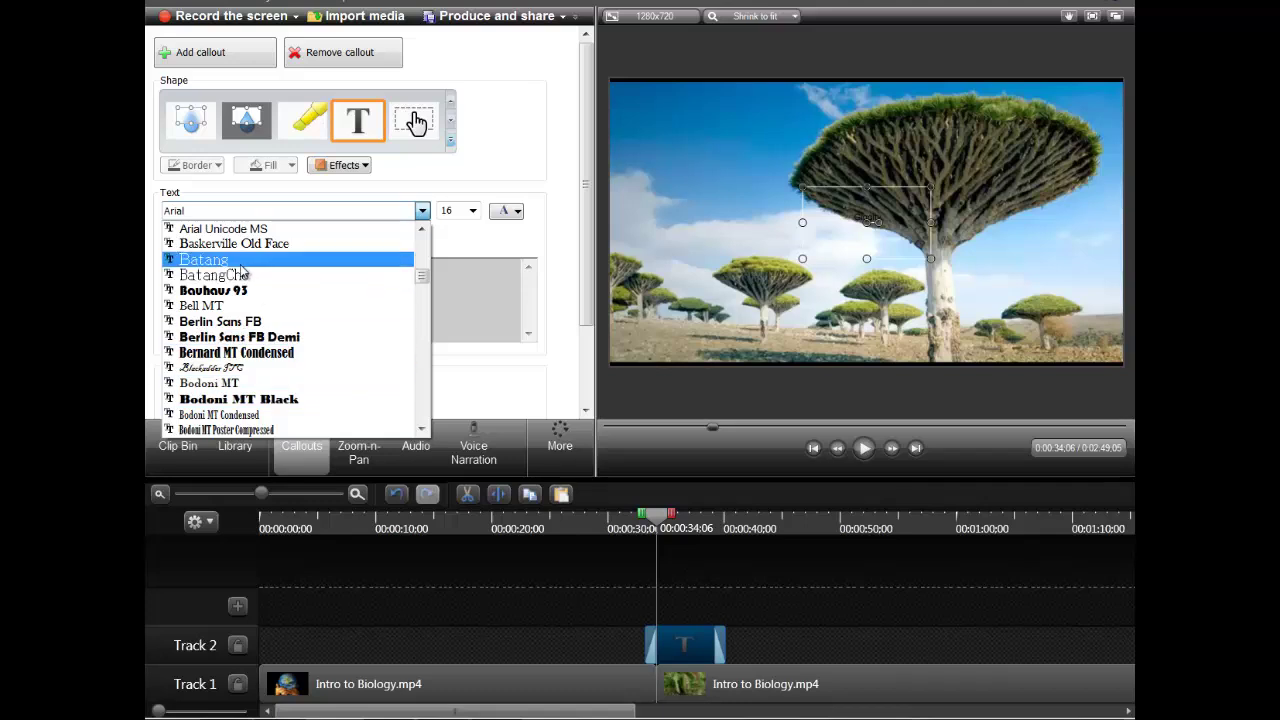
left_click(238, 264)
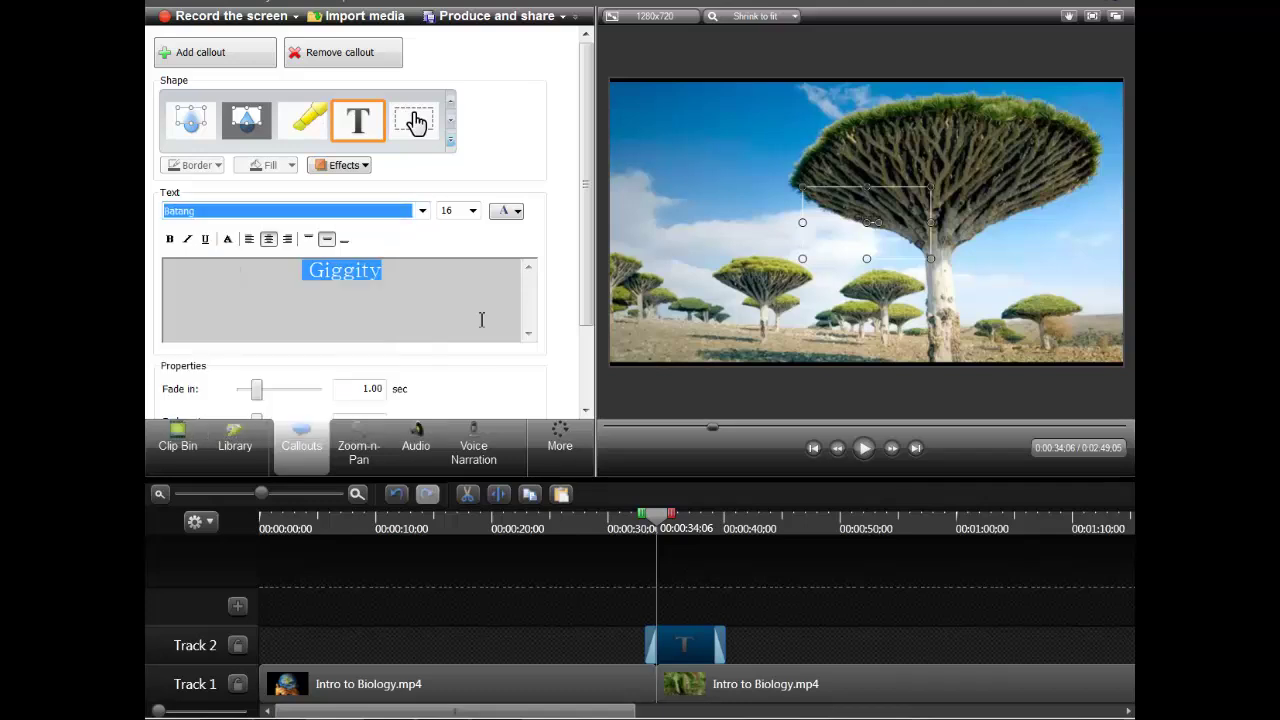
left_click(465, 216)
left_click(474, 214)
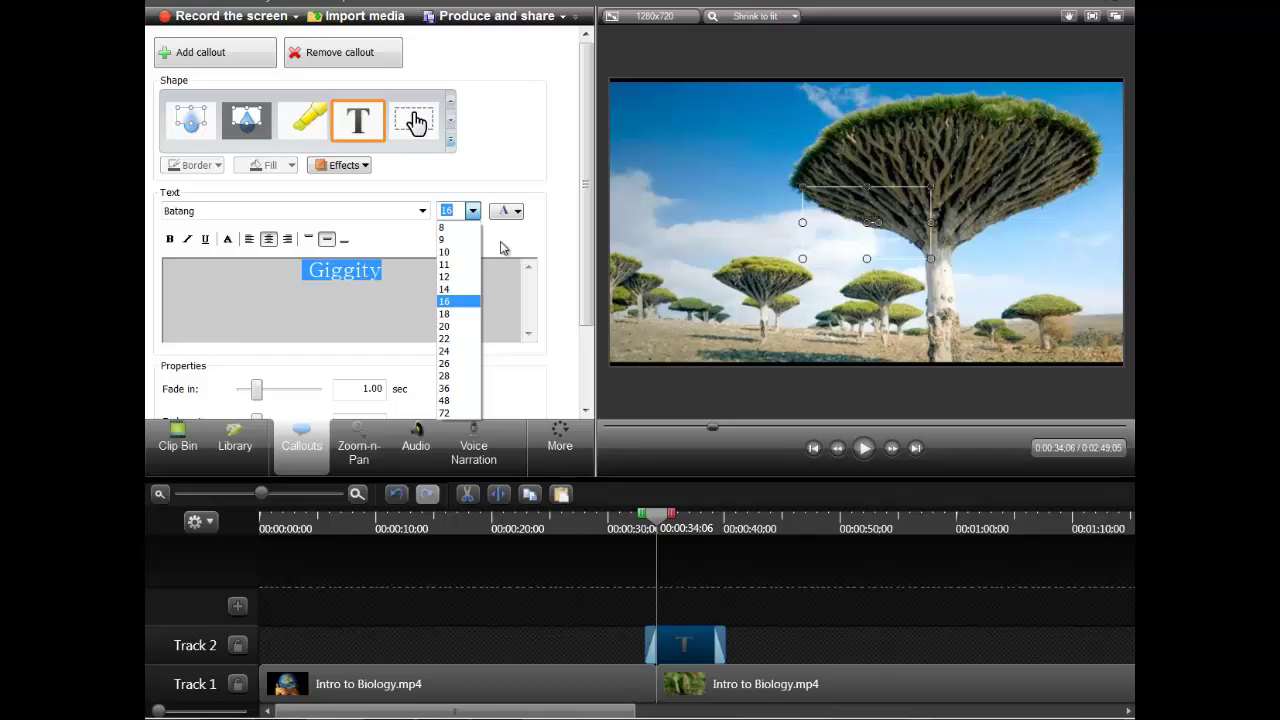
left_click(466, 413)
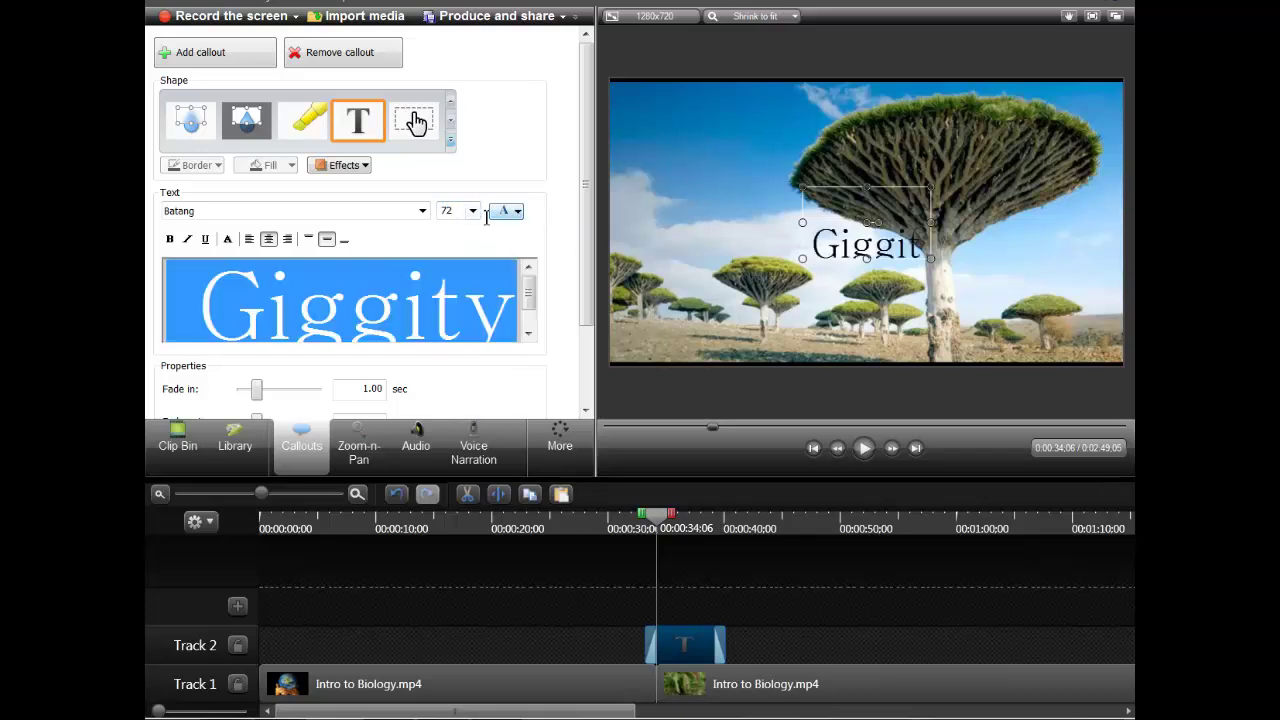
left_click(446, 214)
type("150")
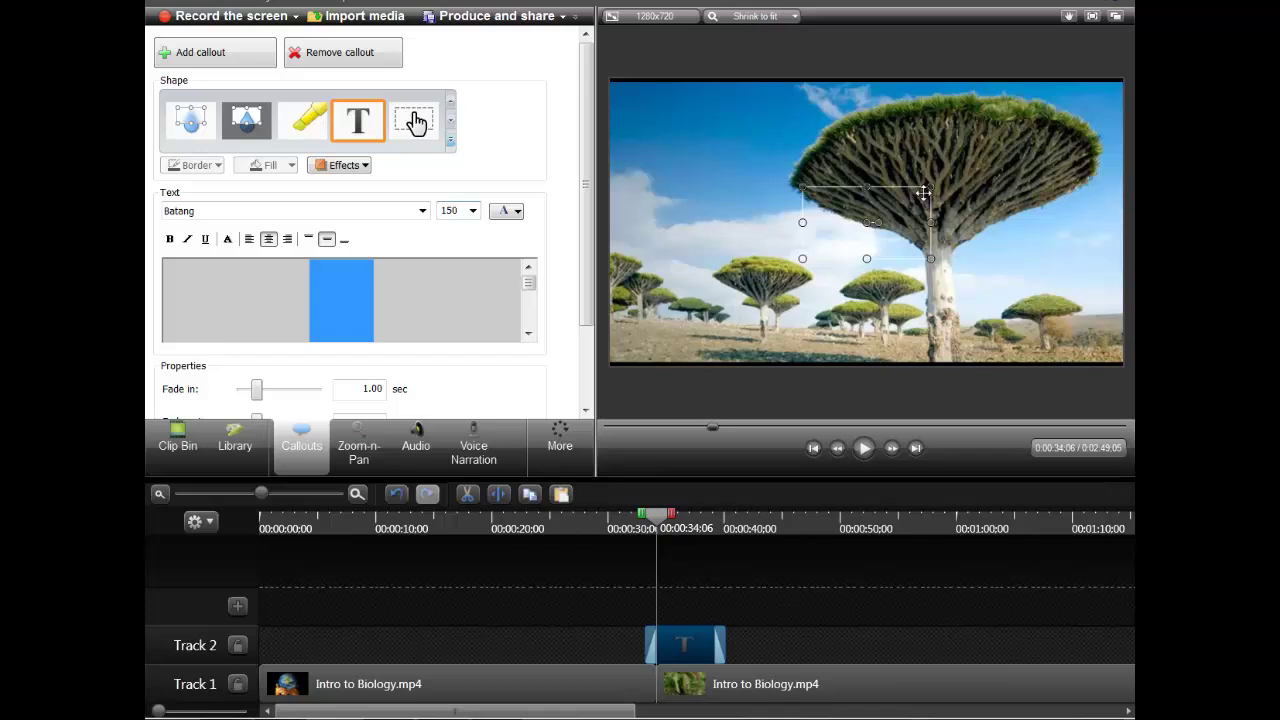
left_click_drag(802, 187, 616, 87)
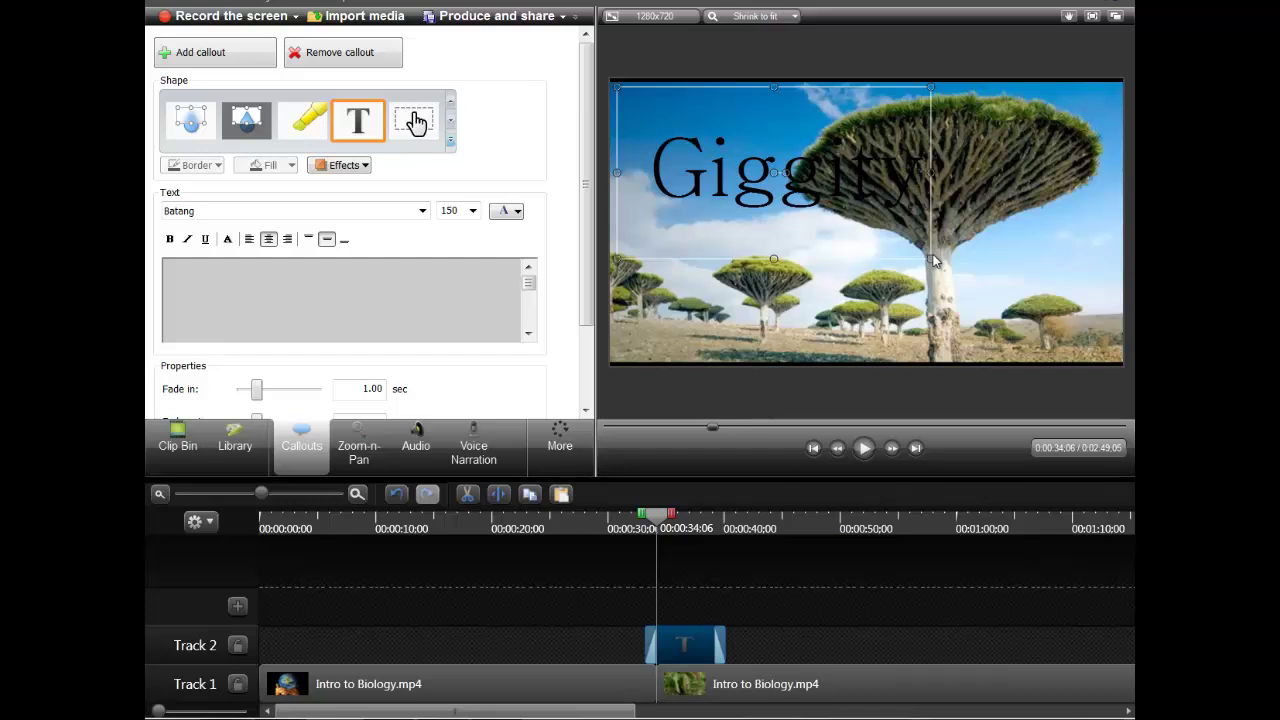
left_click_drag(930, 258, 1105, 365)
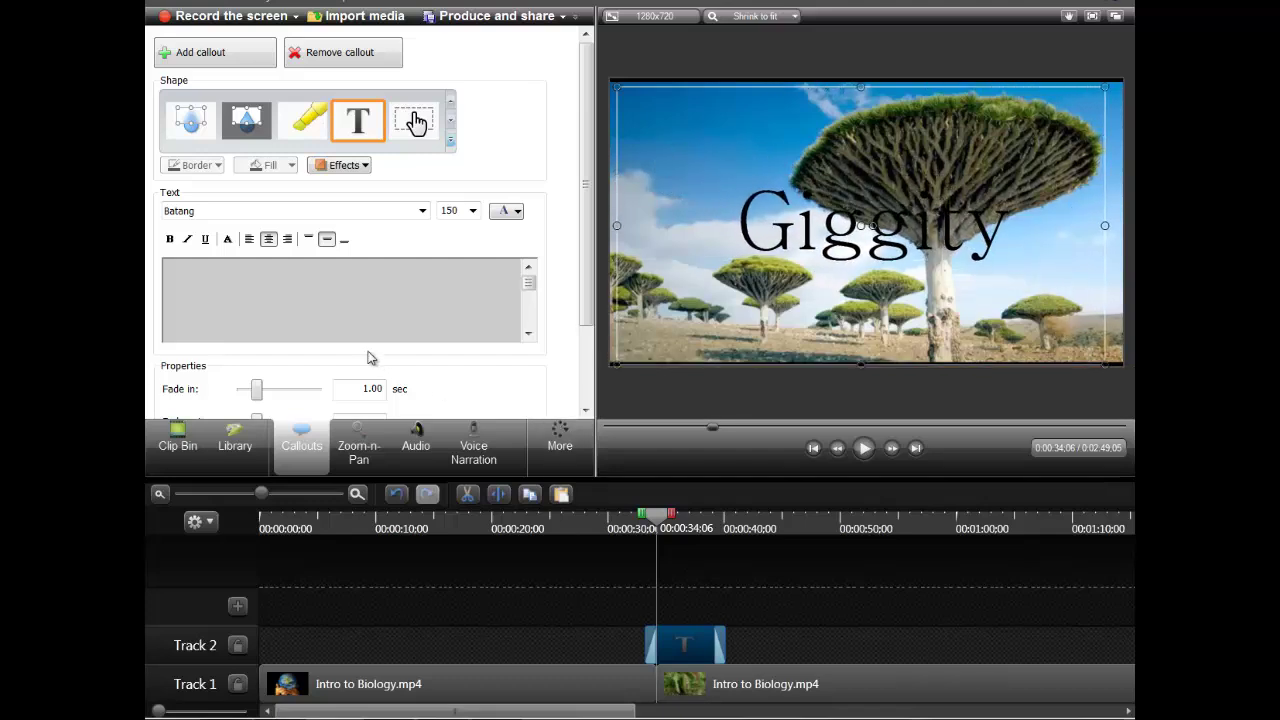
Style the Giggity text yellow with bold, italic and underline, then rewind to 0:32;11.
left_click(322, 292)
left_click(505, 214)
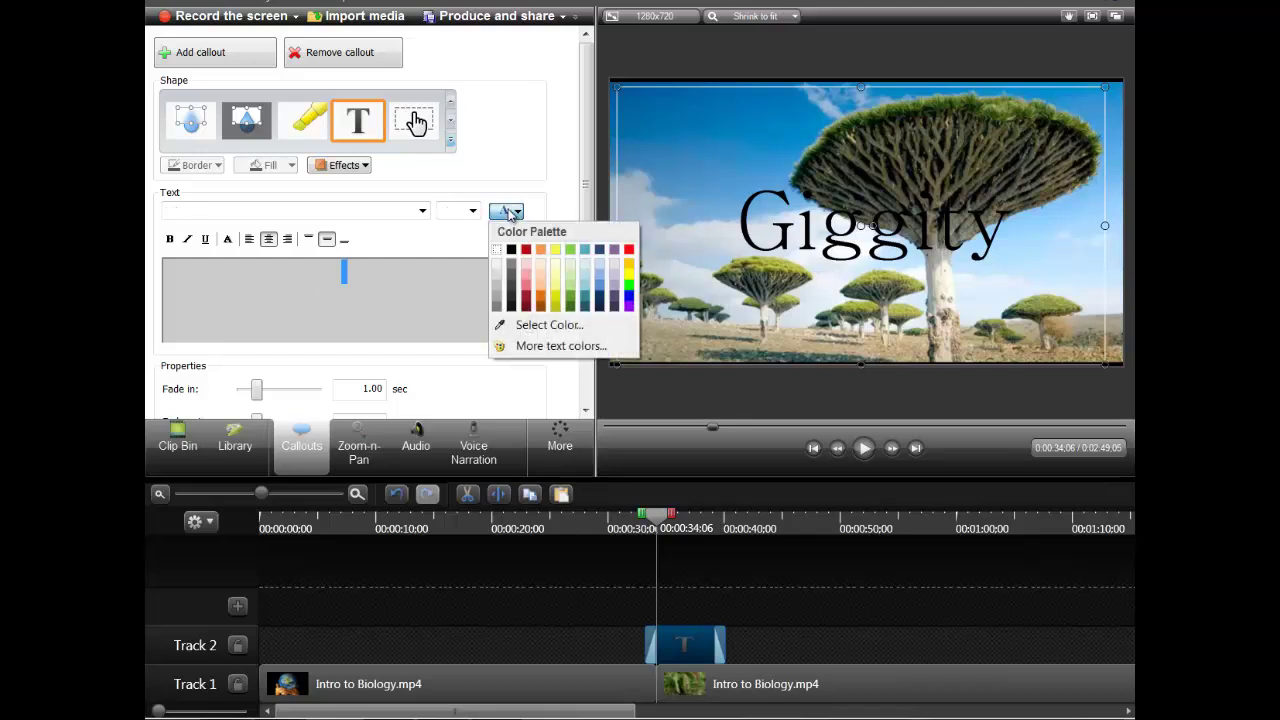
left_click(527, 252)
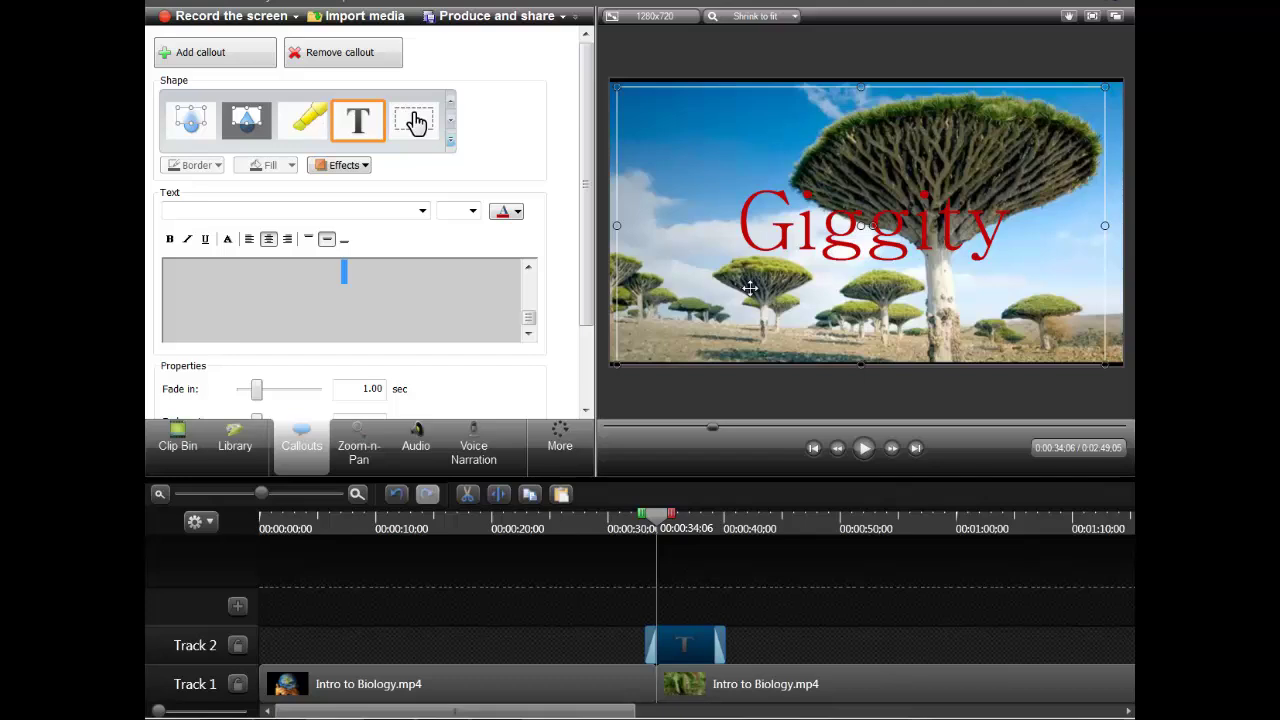
left_click(518, 215)
left_click(556, 250)
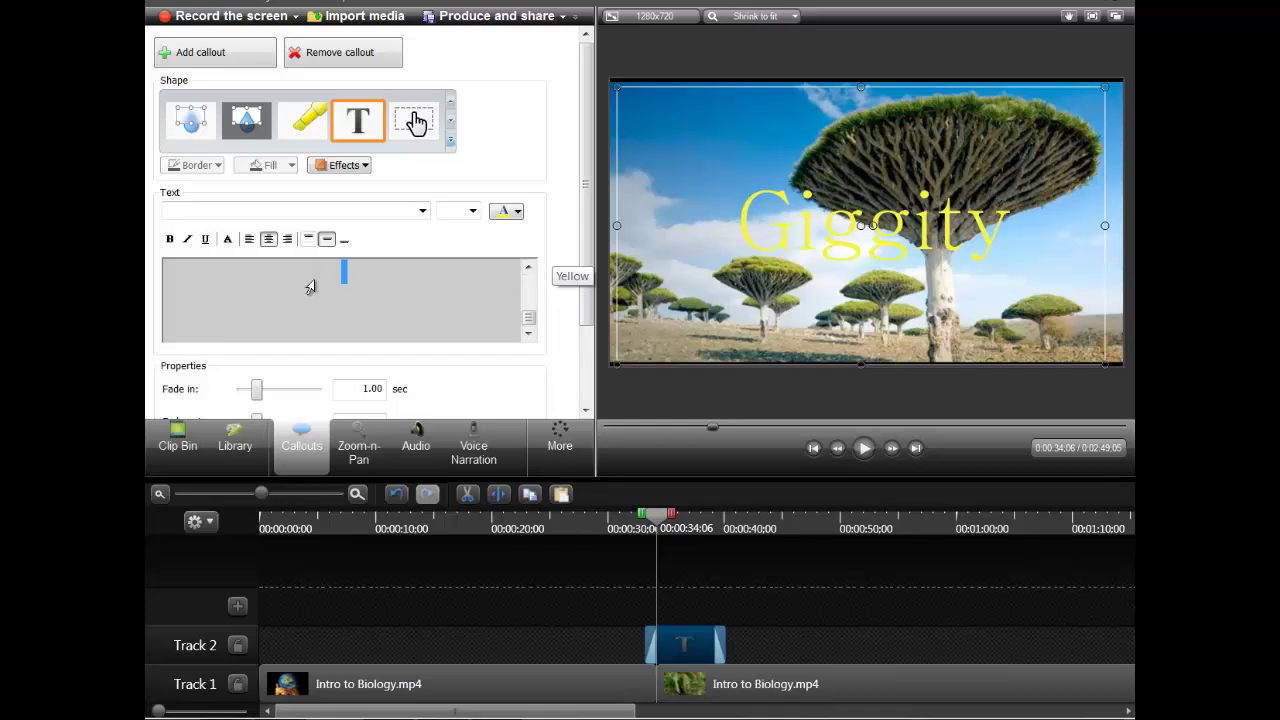
left_click(170, 242)
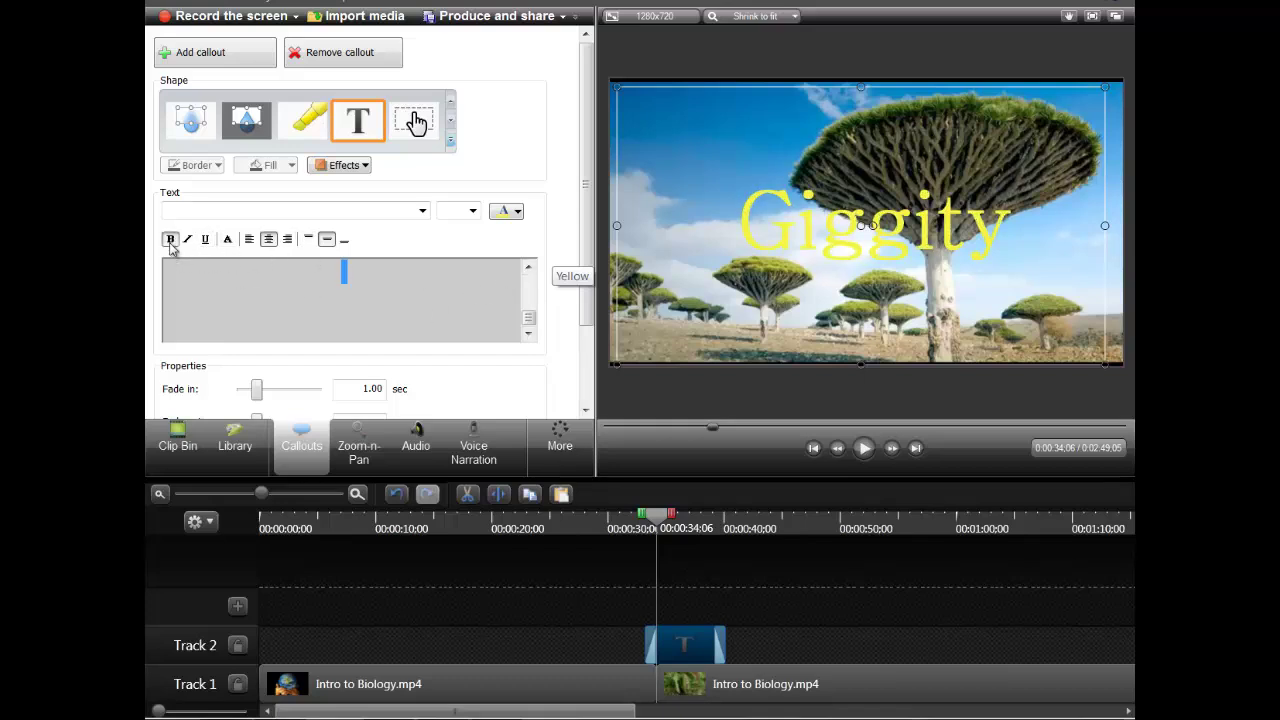
left_click(187, 242)
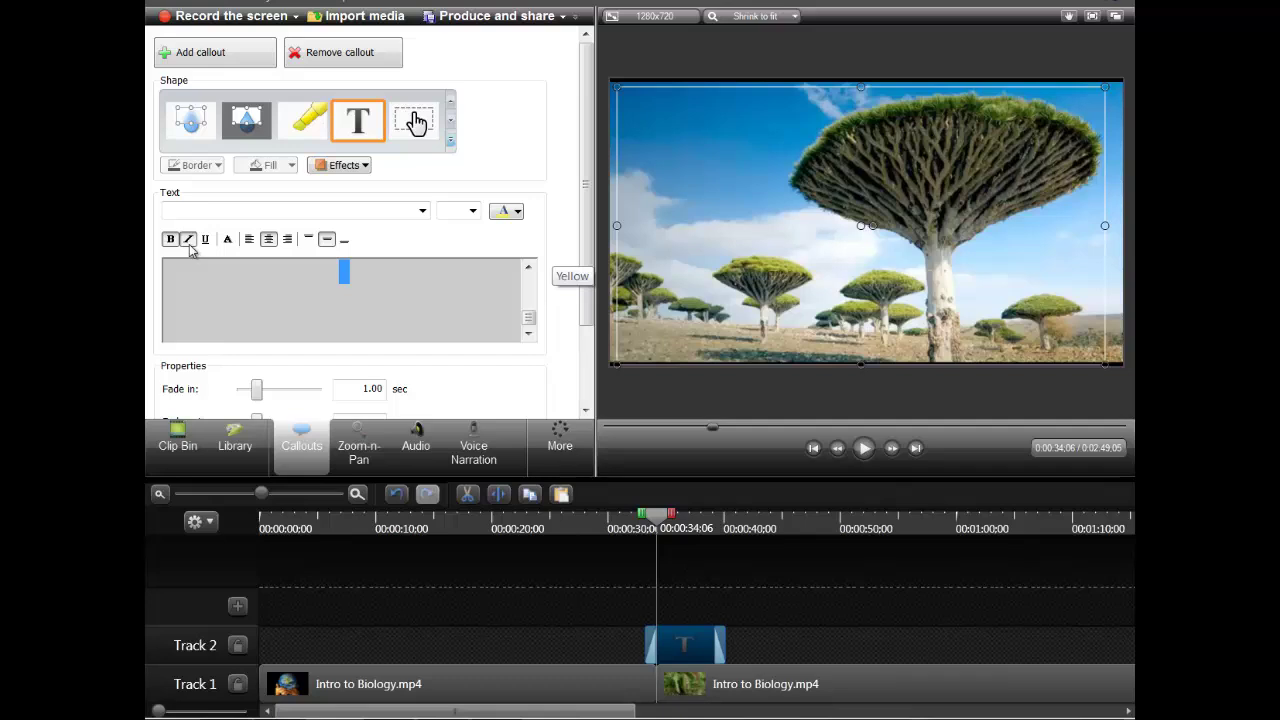
left_click(205, 241)
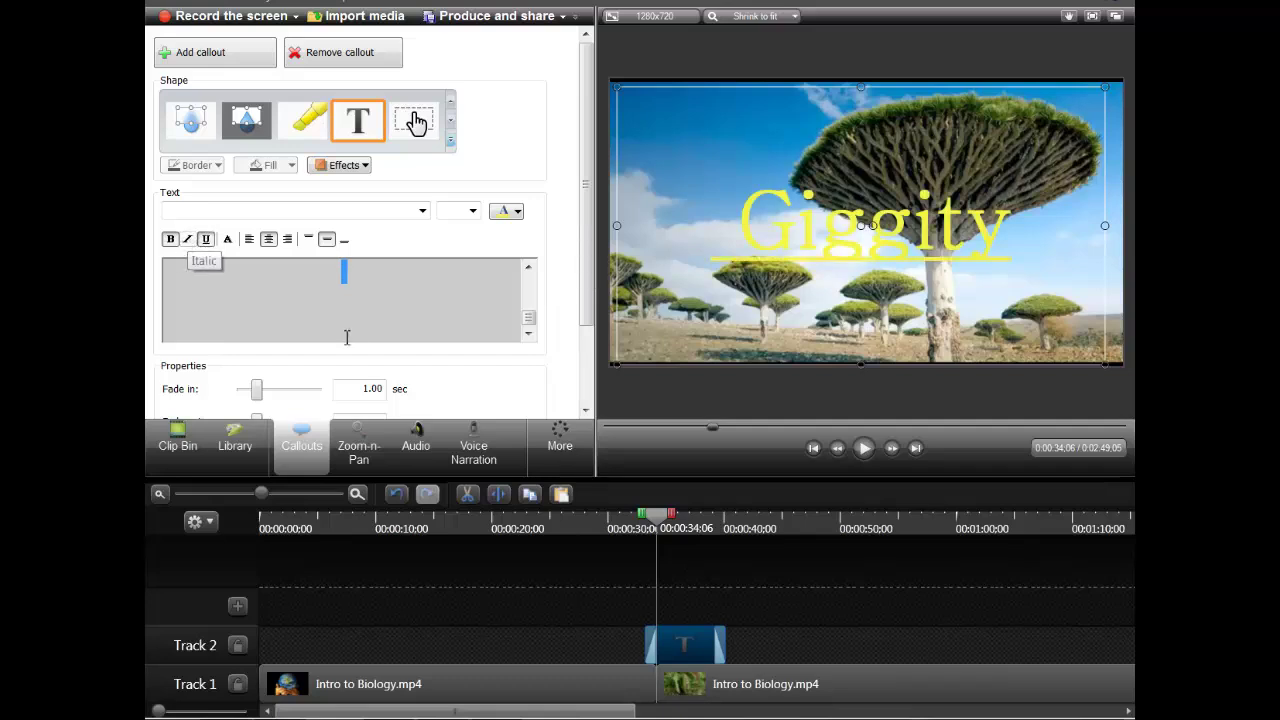
scroll(577, 347, "down", 2)
scroll(577, 347, "down", 1)
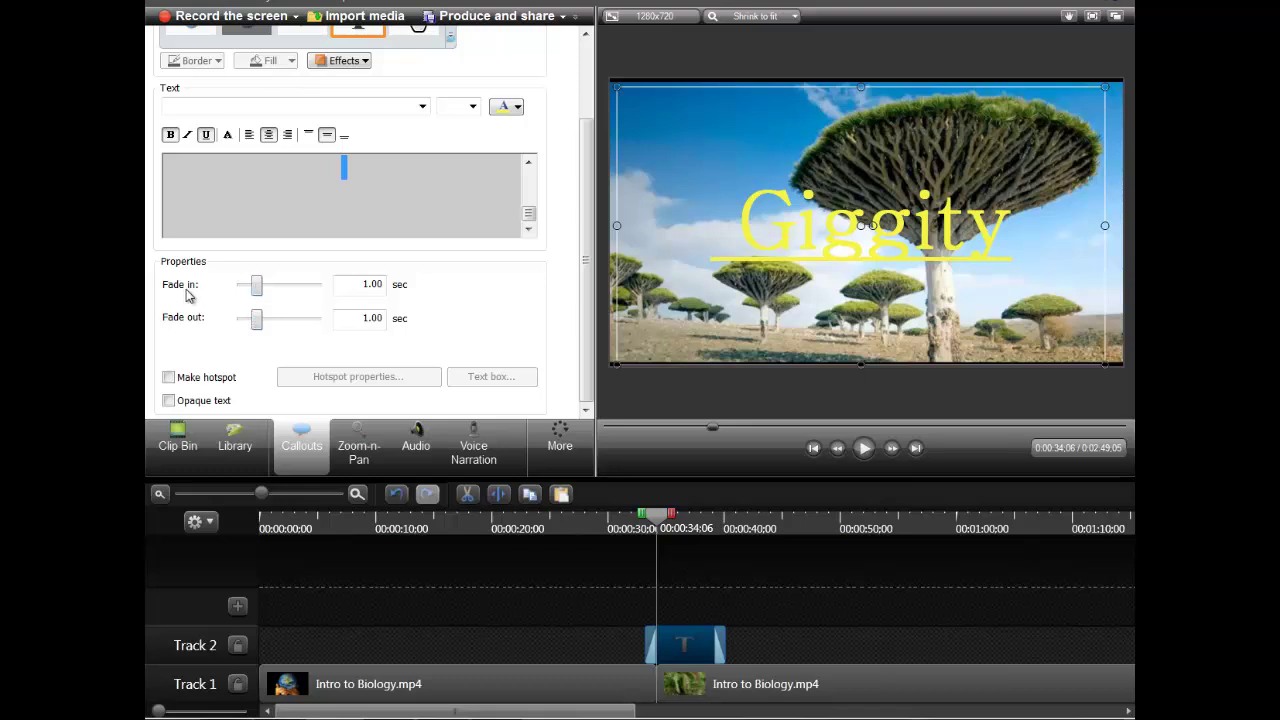
left_click_drag(652, 520, 636, 520)
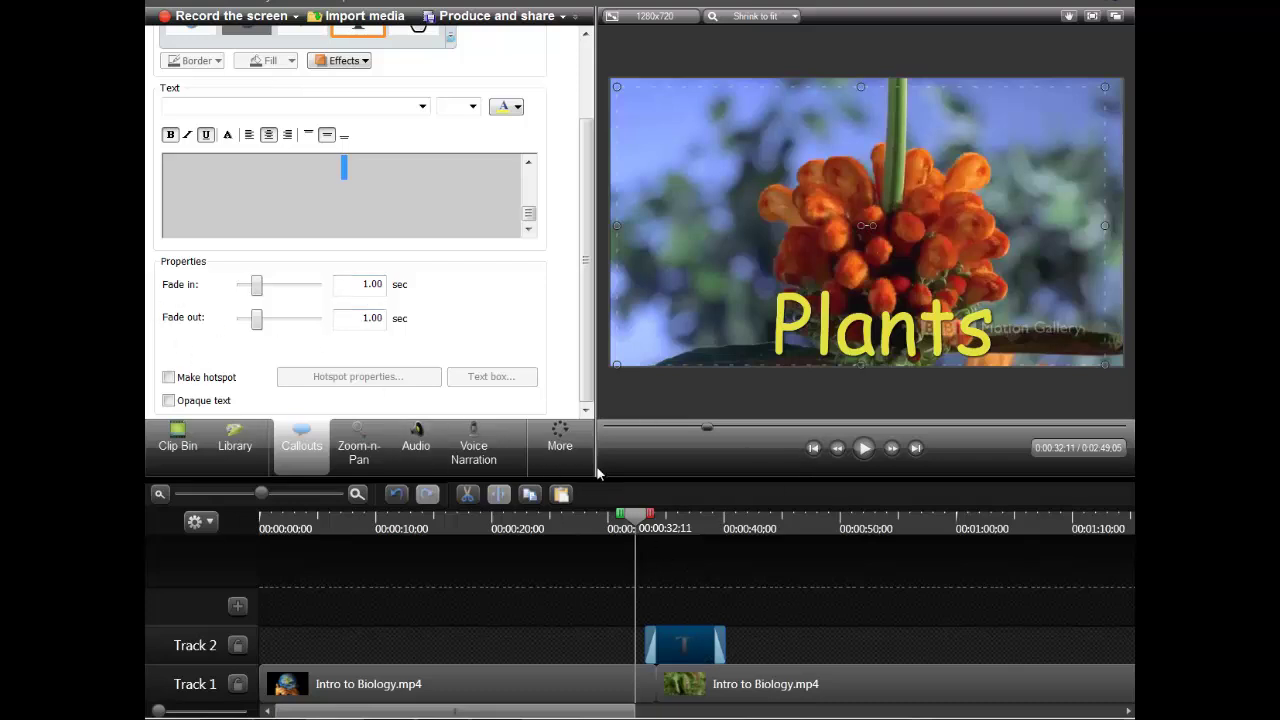
Play through the Plants title section and pause on the dog clip at 0:41;09.
left_click(866, 450)
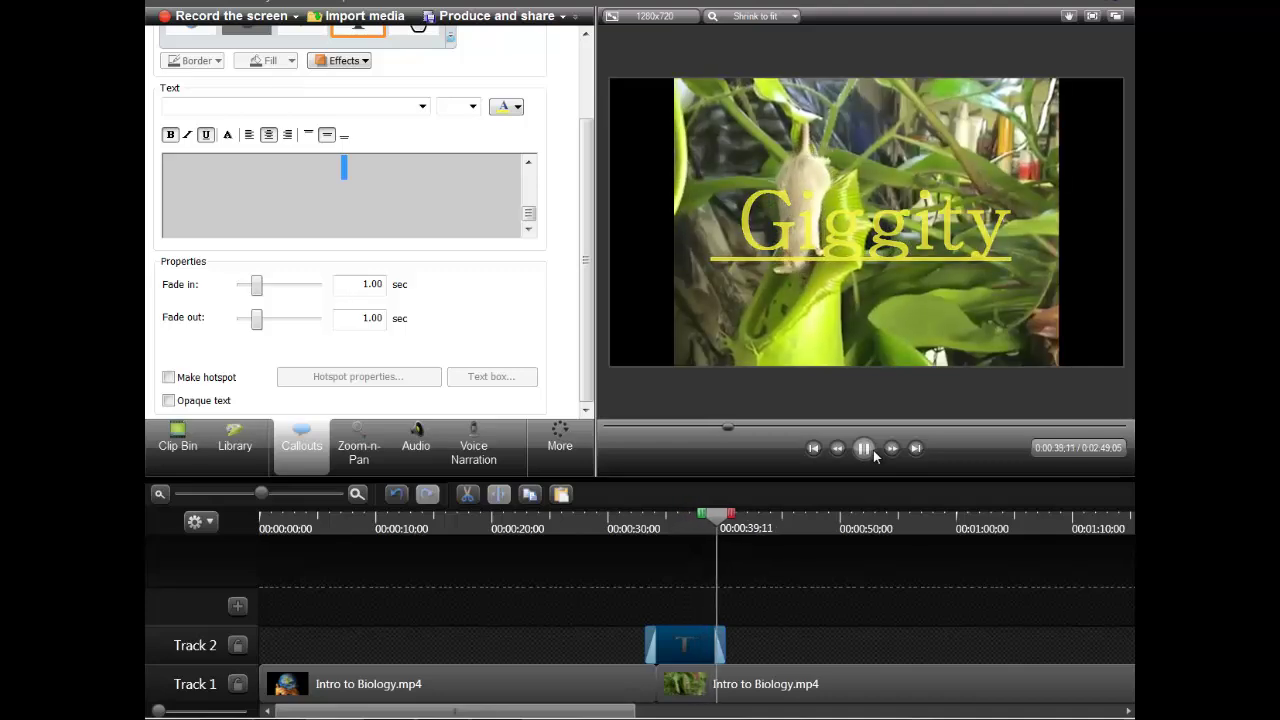
left_click(874, 456)
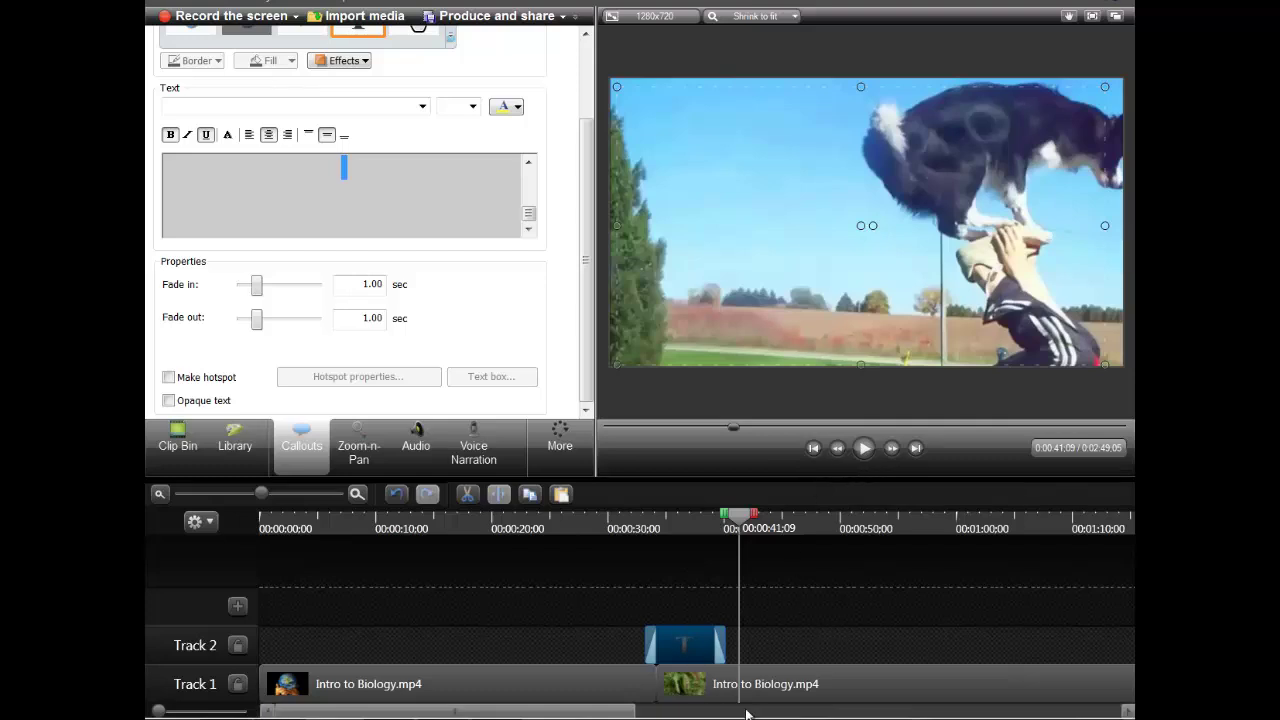
left_click_drag(585, 195, 595, 101)
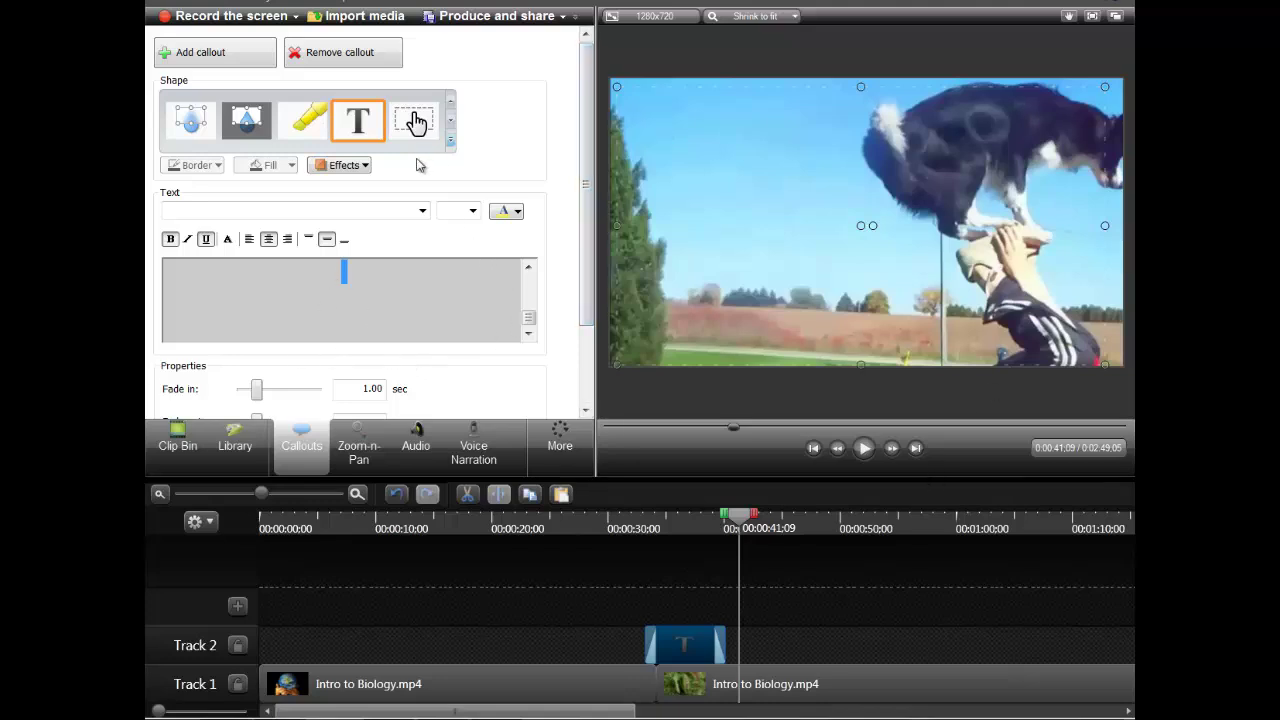
Add a Sketch Motion Arrow callout and rotate it toward the painting in the elephant scene.
left_click(451, 146)
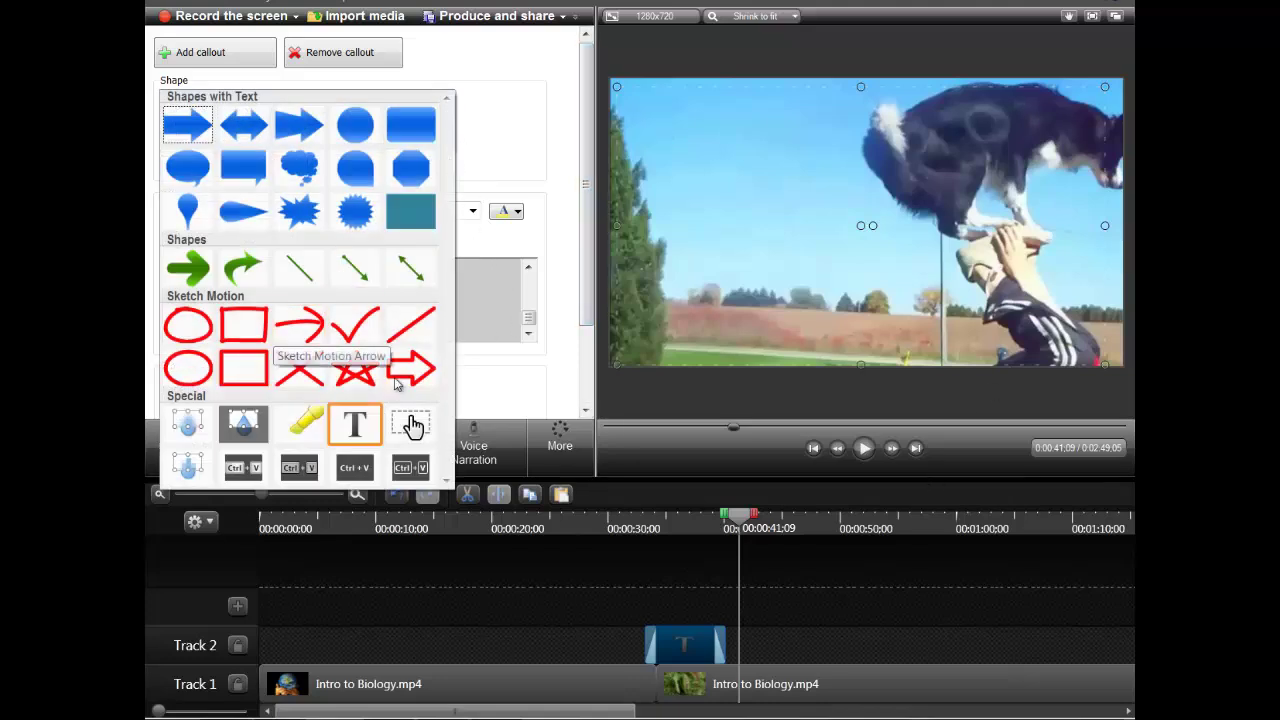
left_click(301, 325)
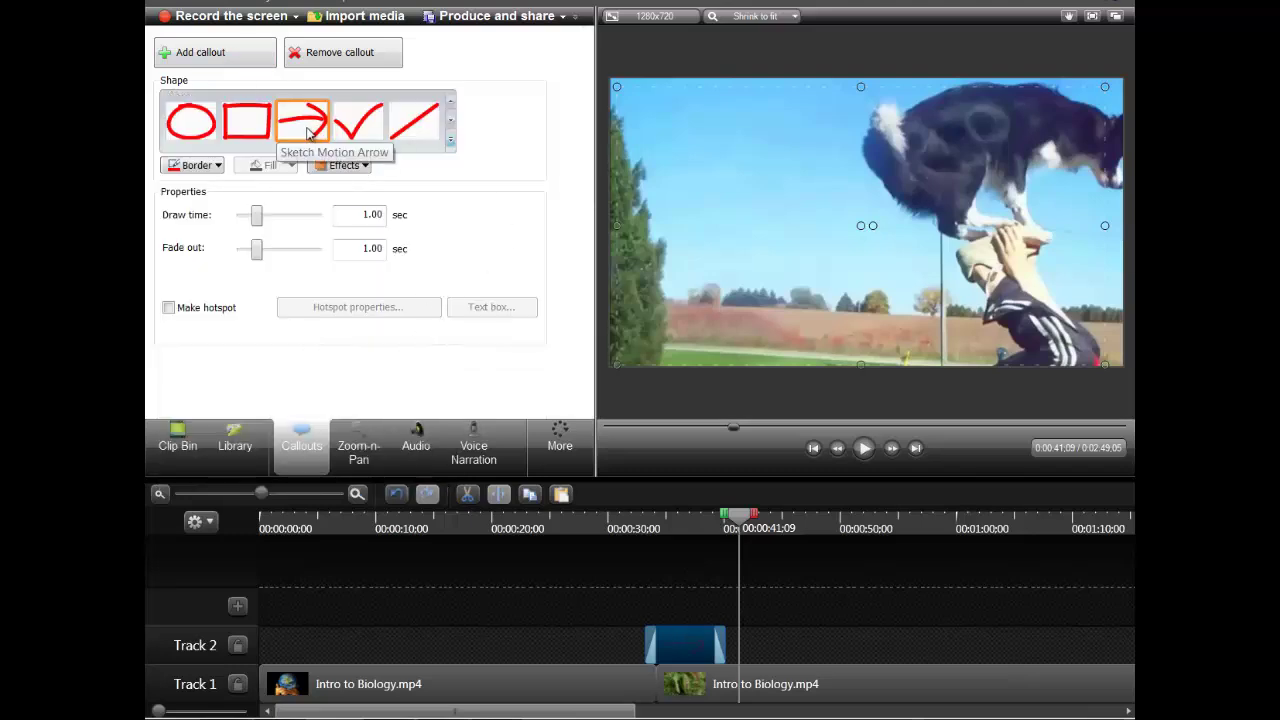
left_click(254, 55)
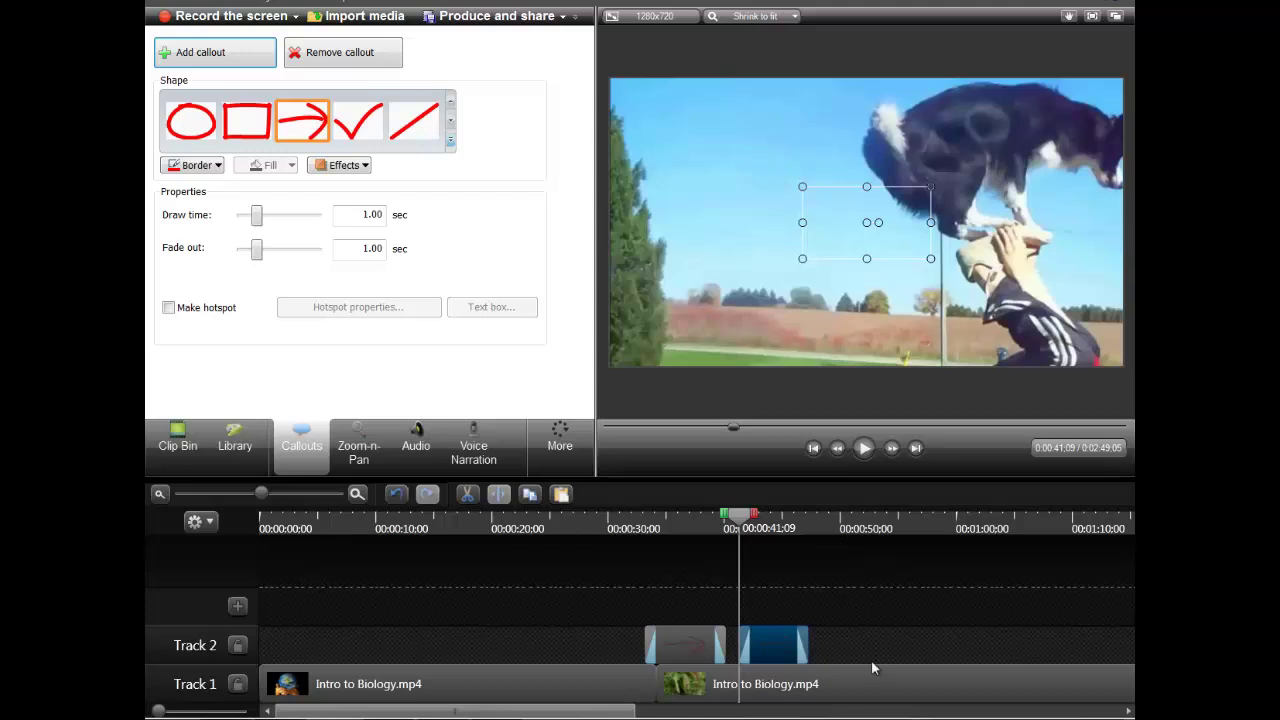
left_click_drag(740, 520, 772, 520)
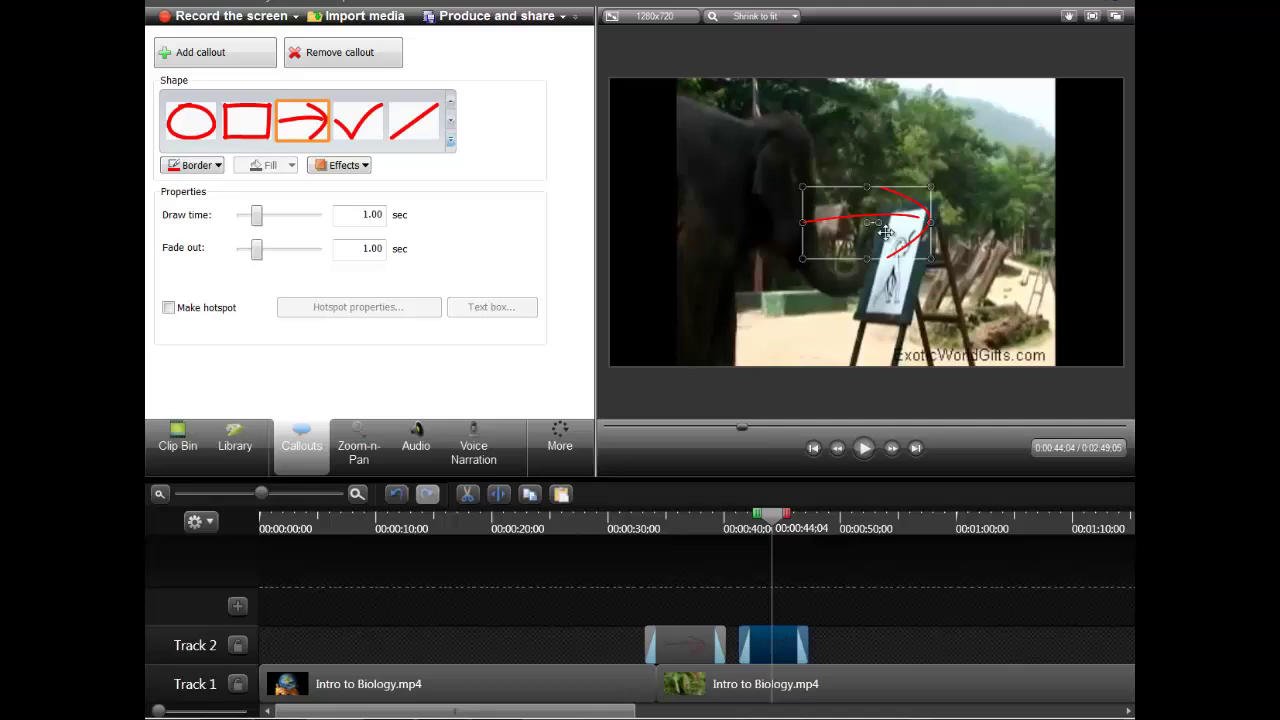
left_click_drag(880, 226, 901, 276)
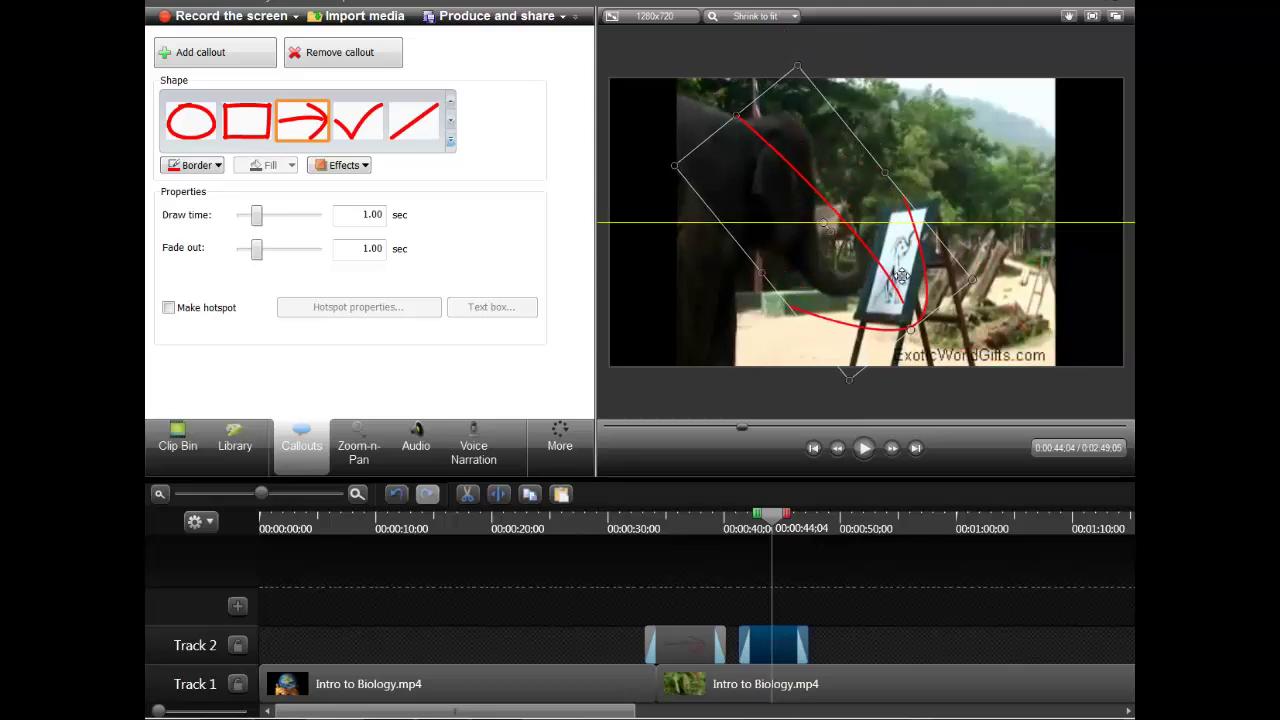
left_click_drag(772, 515, 740, 515)
Play back the arrow animation, then replay from around 0:29 to review the edits.
left_click(864, 449)
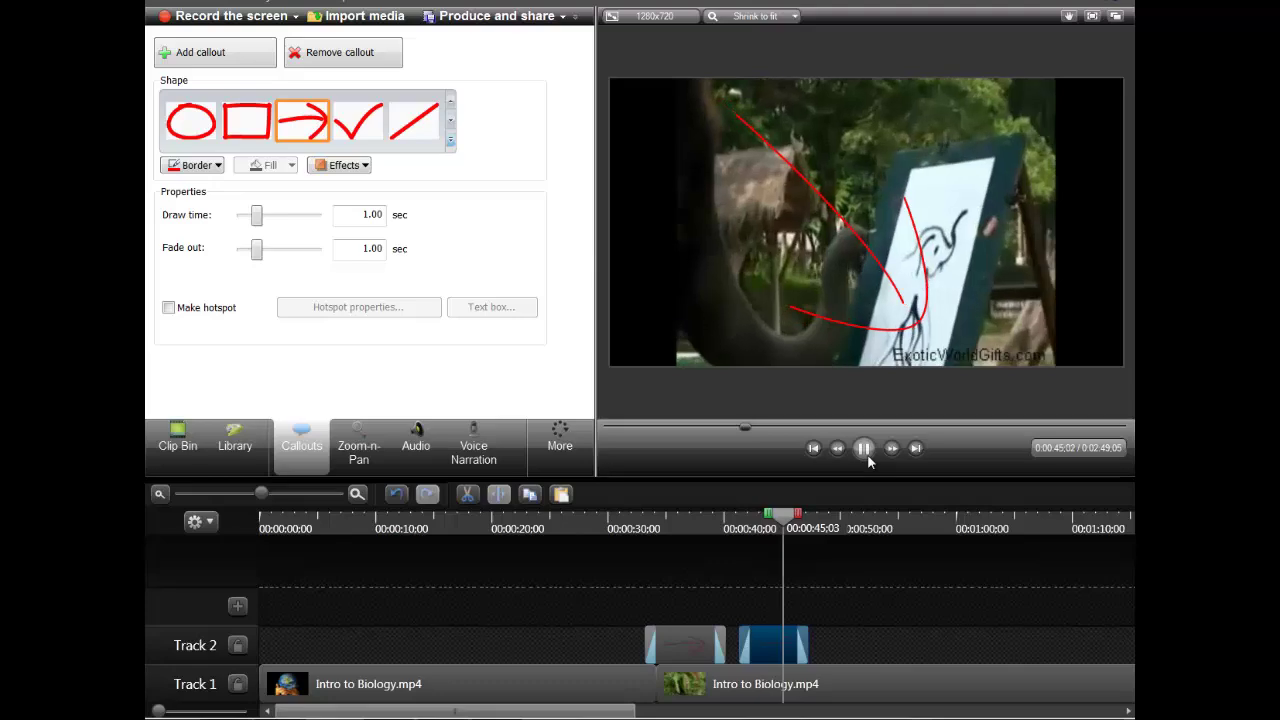
left_click(864, 448)
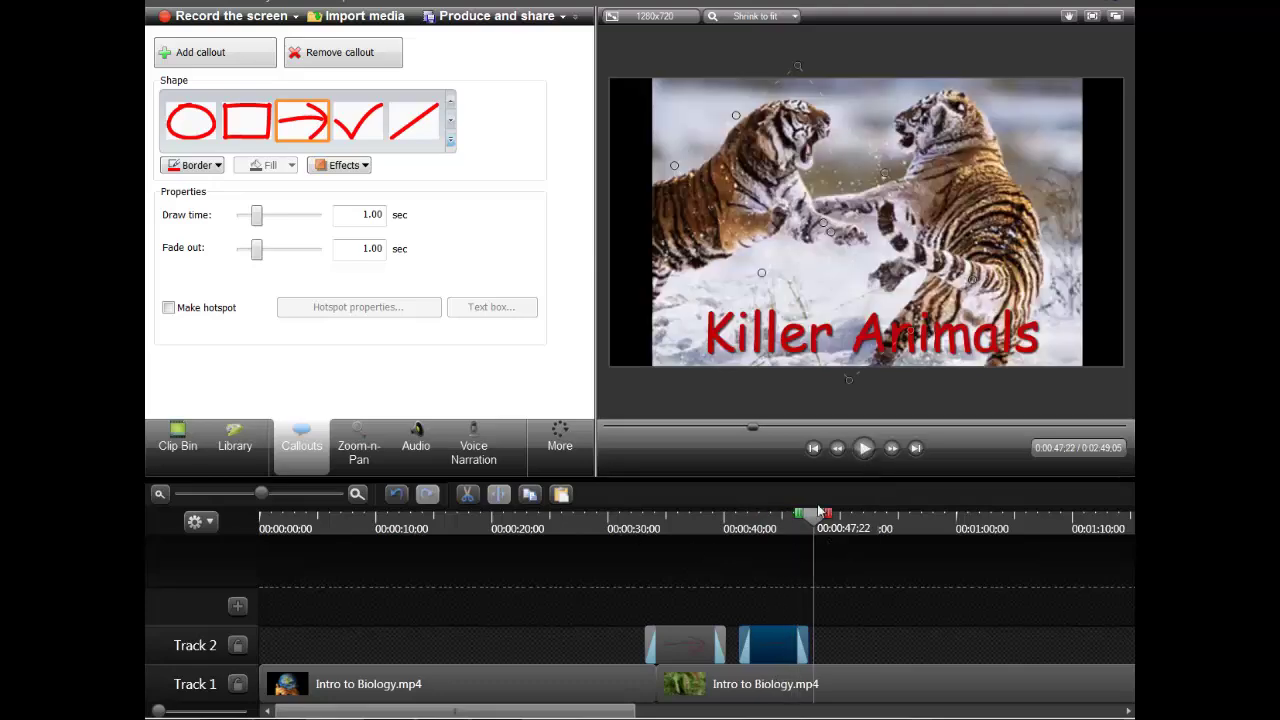
left_click_drag(815, 518, 605, 522)
left_click(864, 448)
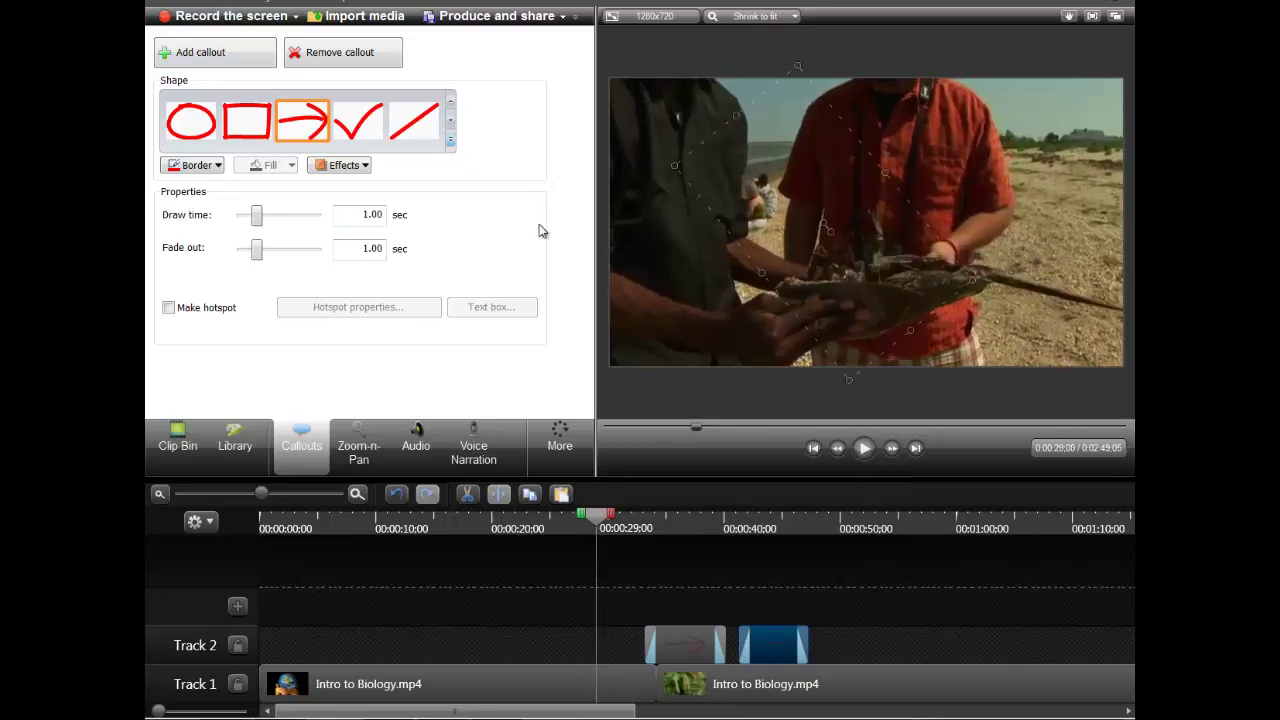
left_click(497, 16)
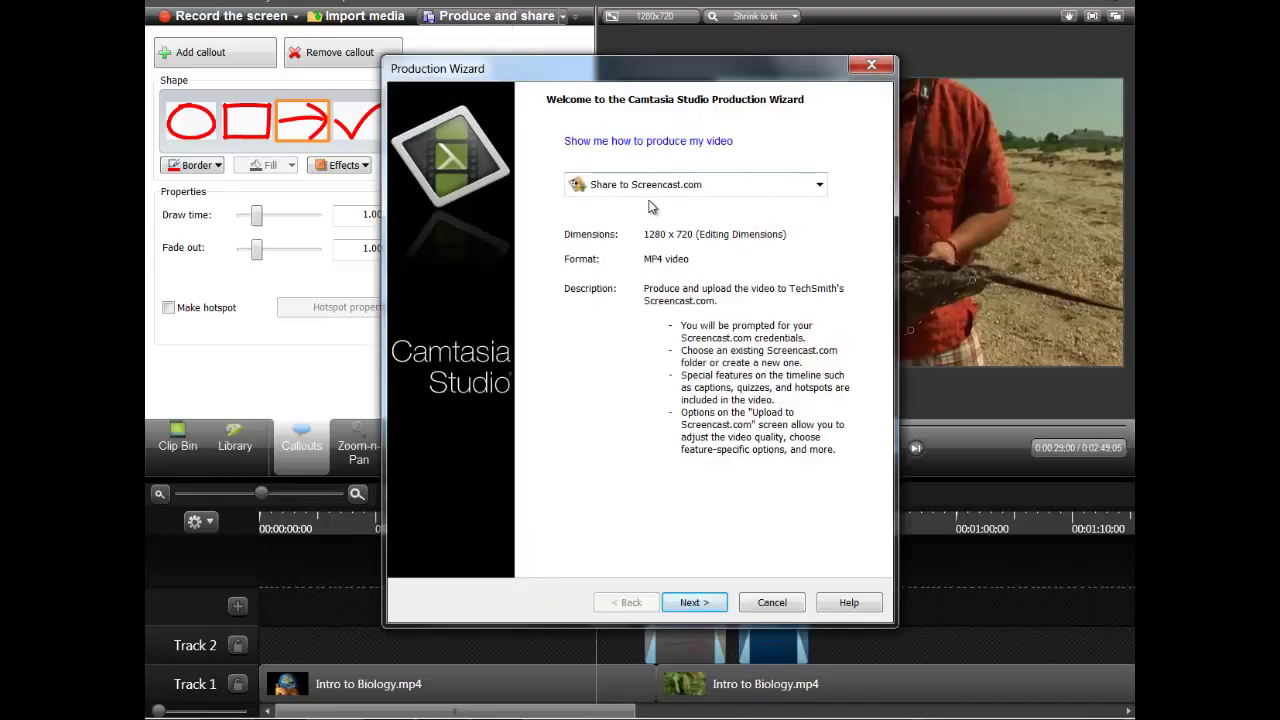
left_click(730, 190)
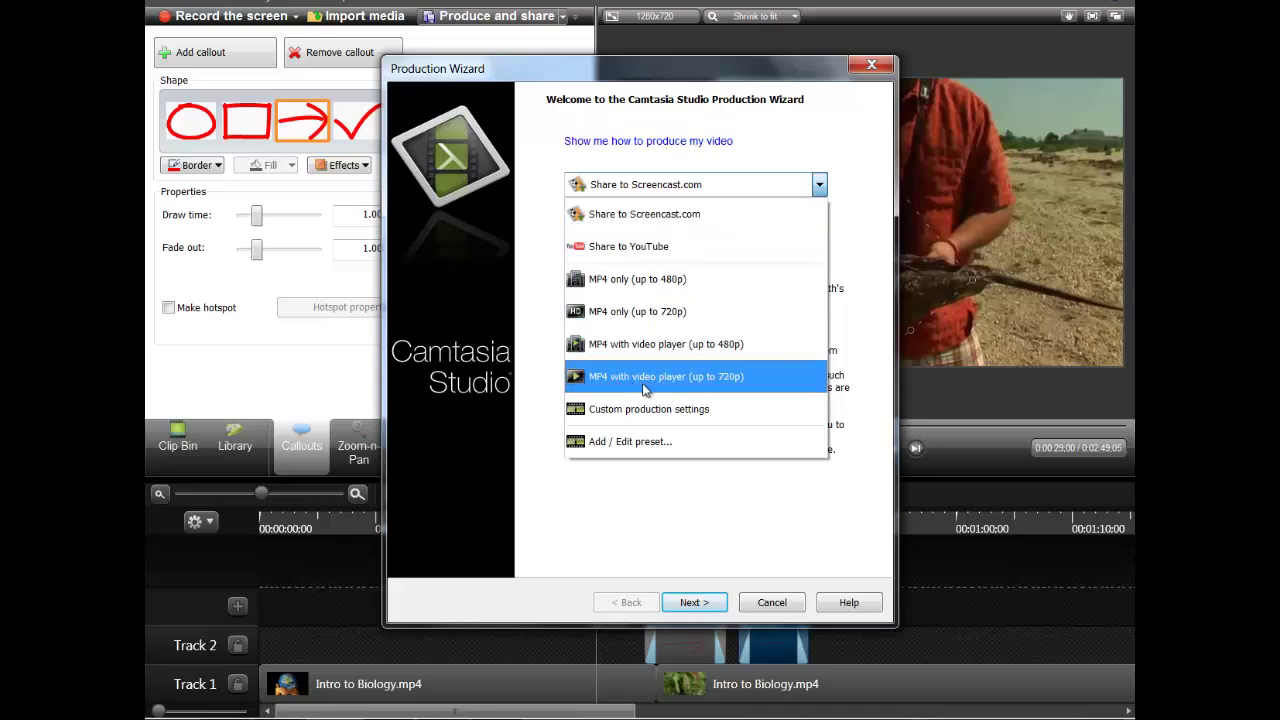
left_click(720, 376)
left_click(700, 601)
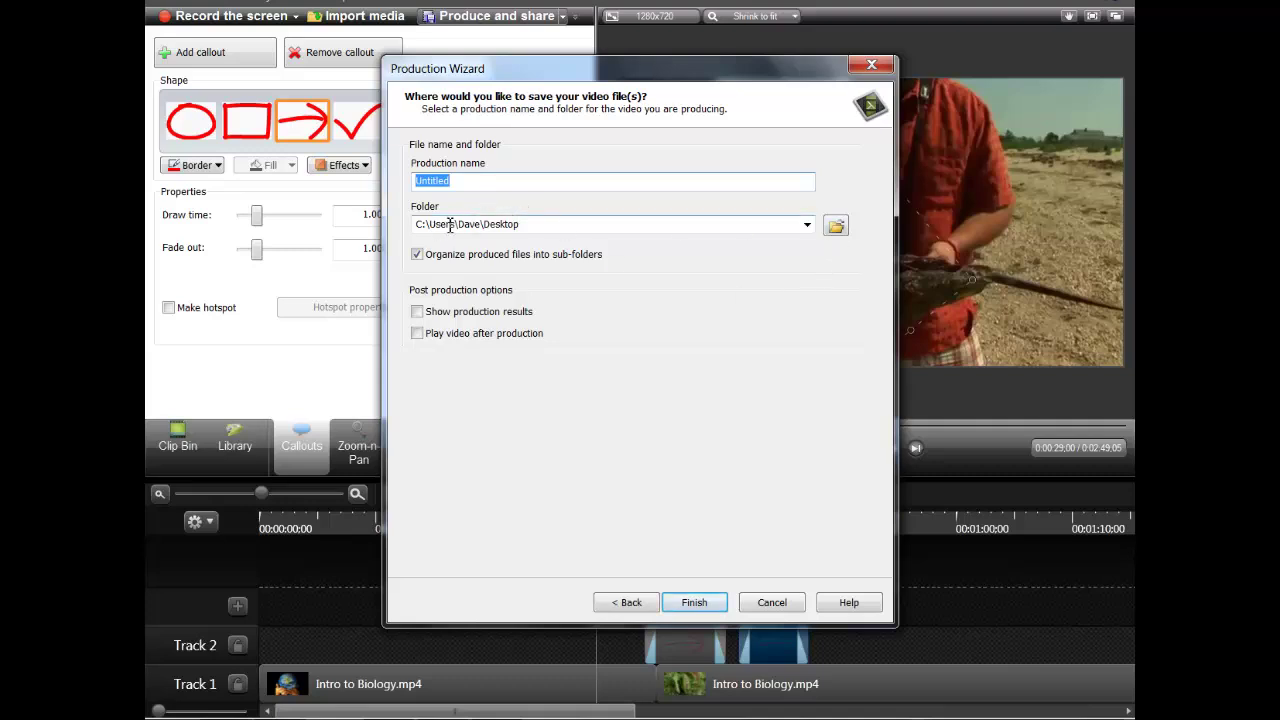
left_click(528, 224)
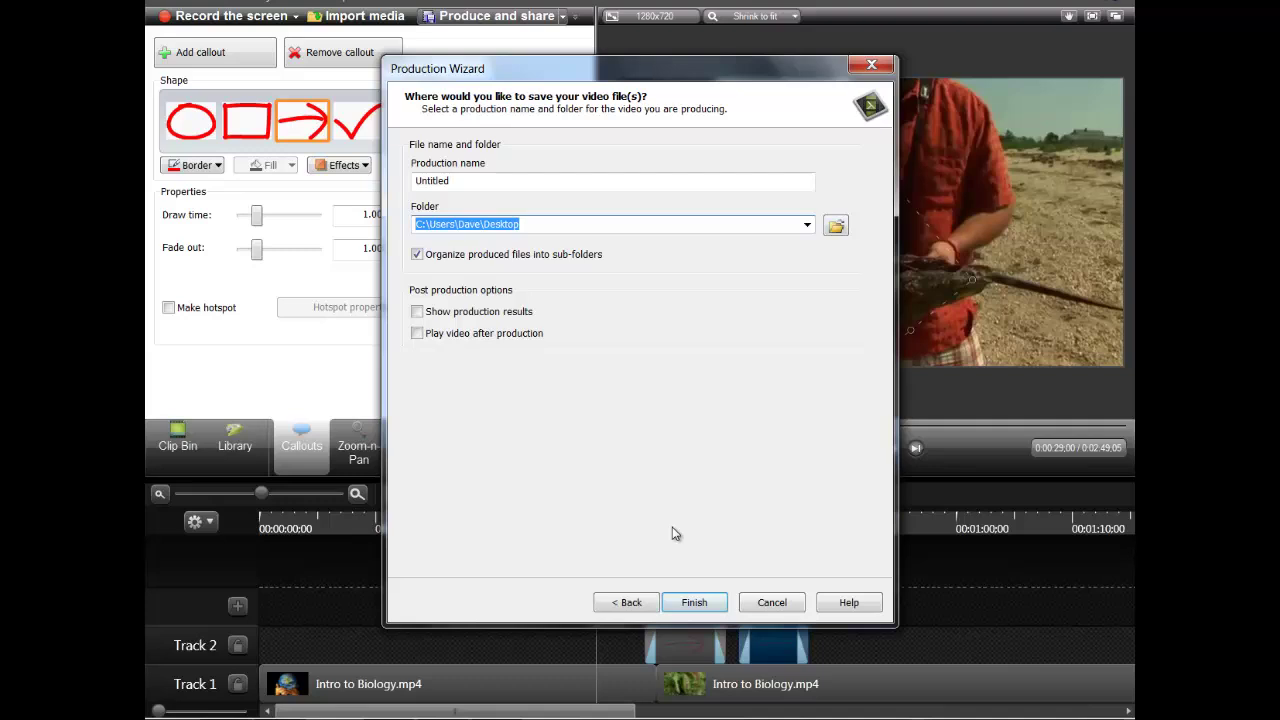
left_click(760, 603)
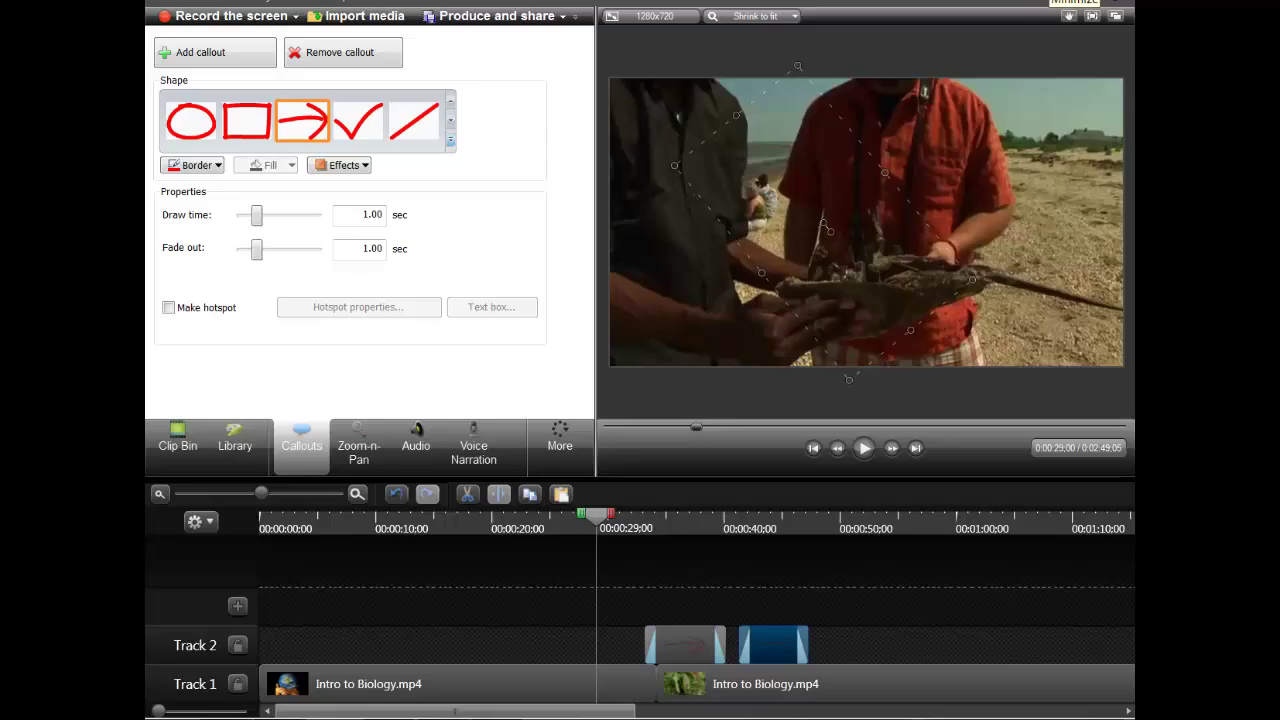
Minimize Camtasia, open the desktop Genetic Engineering folder, and select its MP4 video.
left_click(1075, 2)
left_click_drag(396, 448, 251, 592)
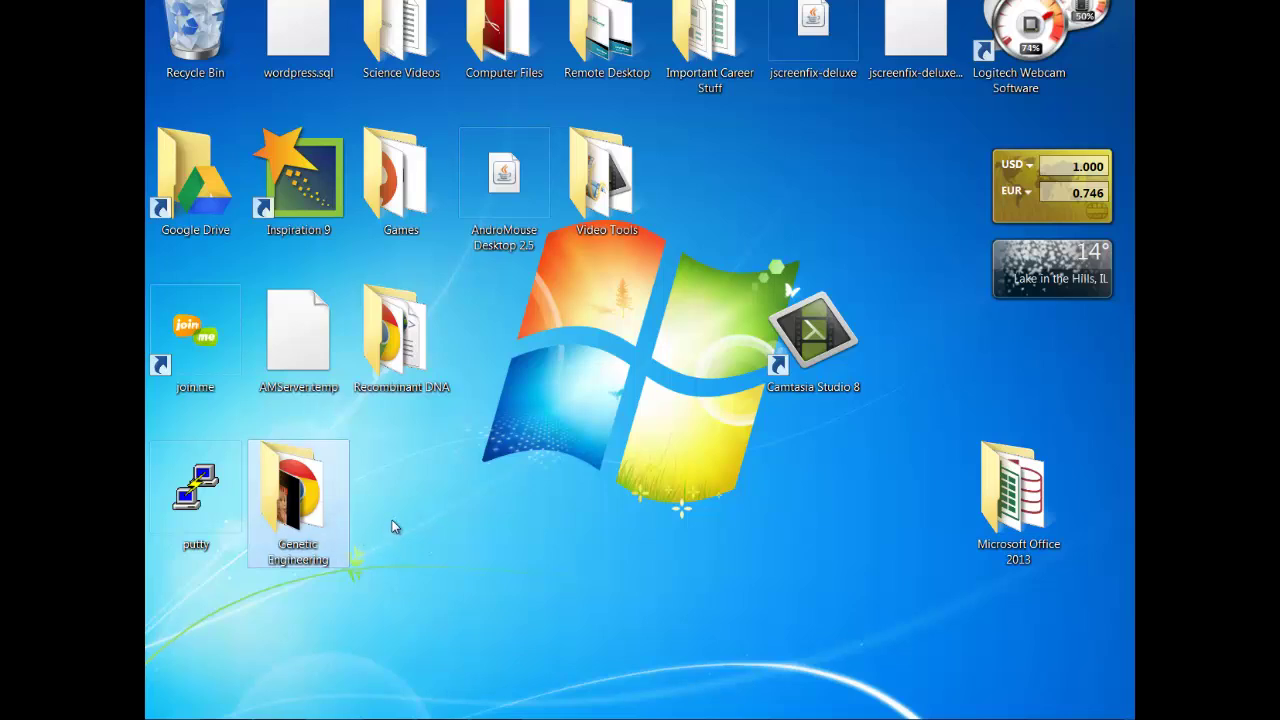
double_click(316, 490)
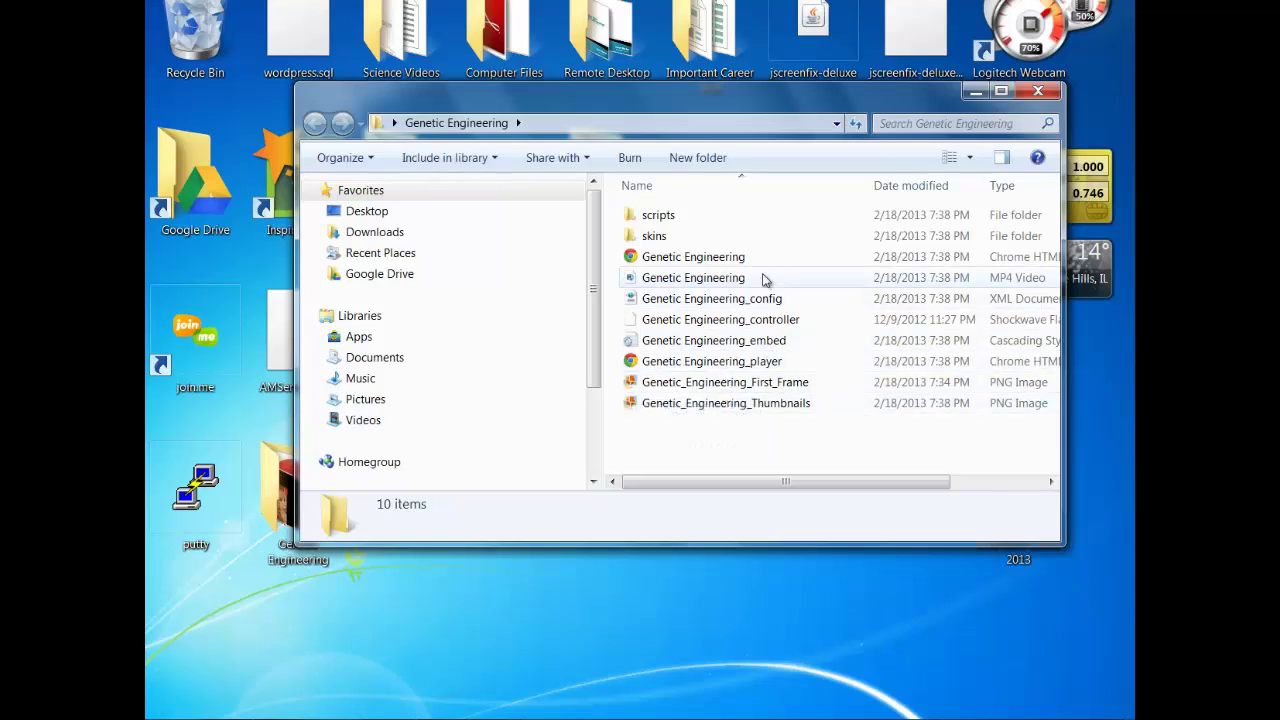
left_click(668, 283)
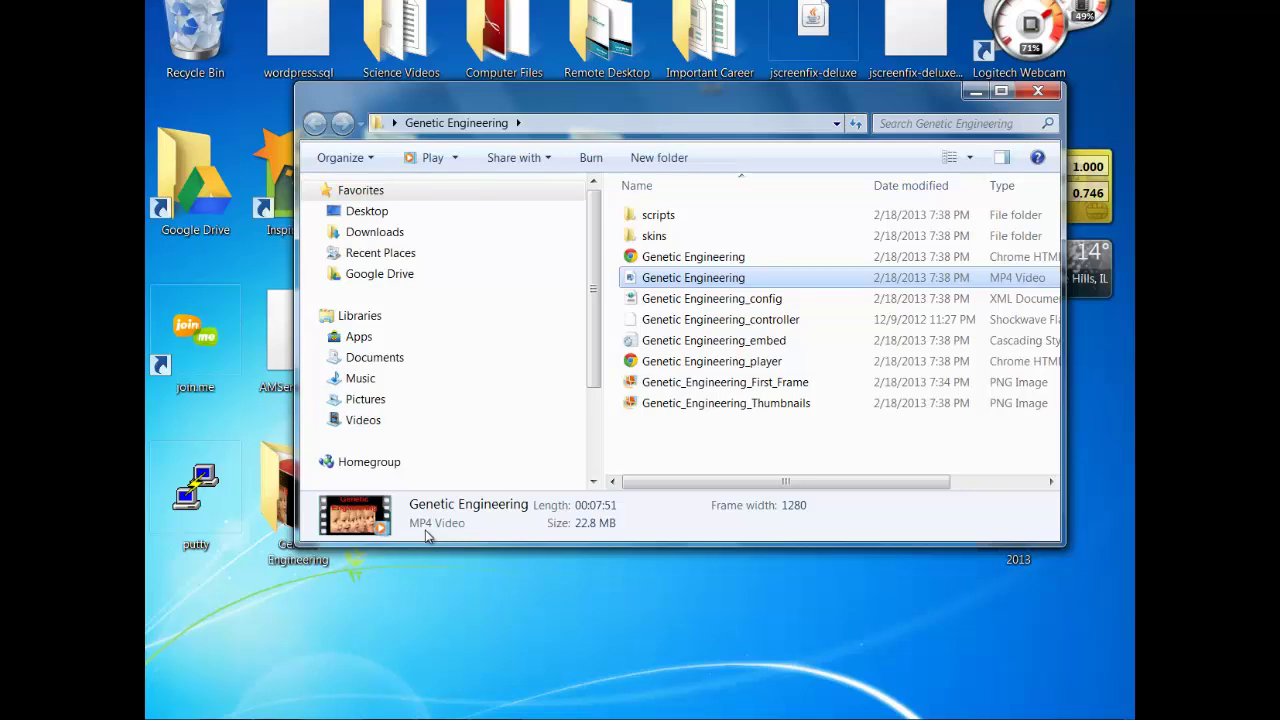
double_click(731, 282)
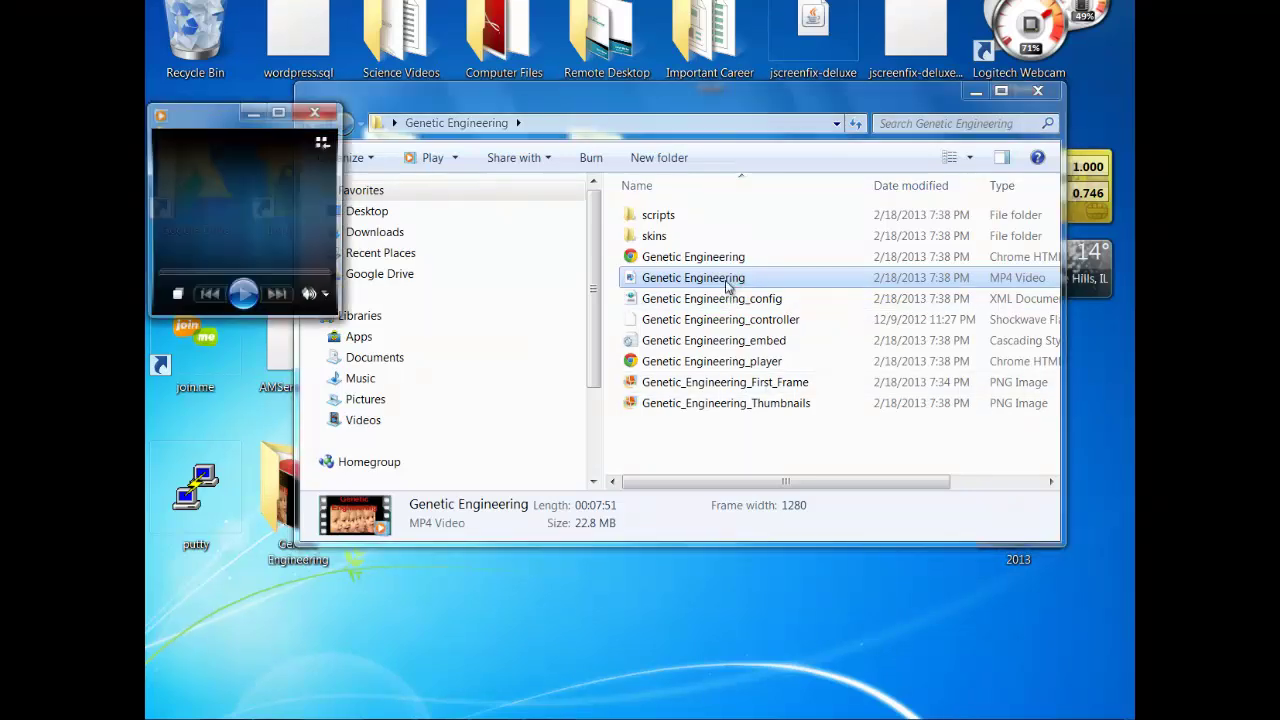
left_click_drag(158, 640, 236, 646)
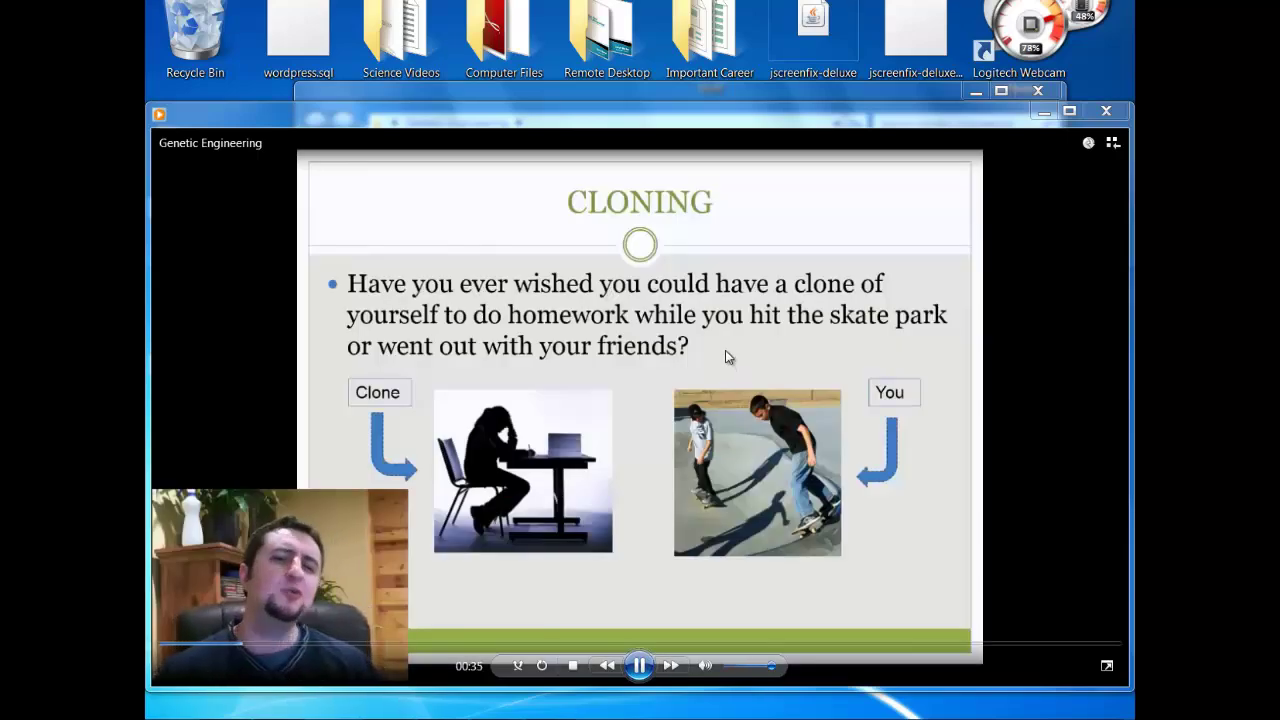
left_click(1104, 112)
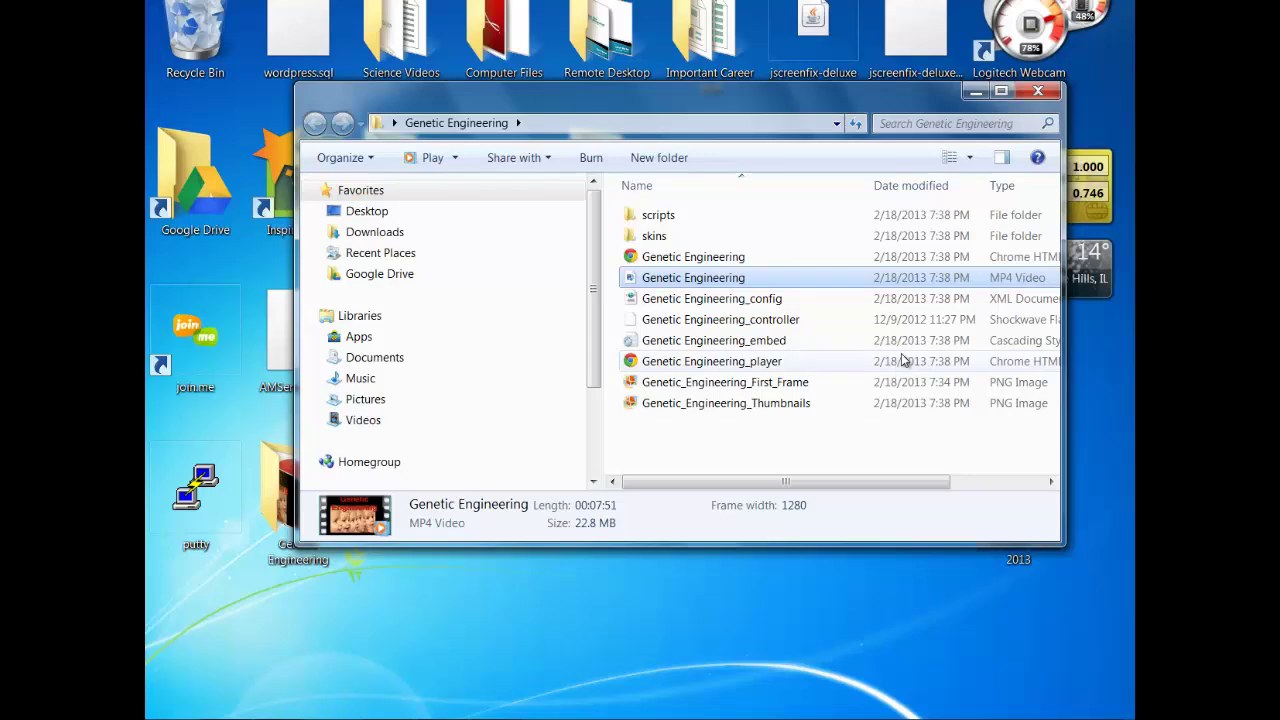
Close the Genetic Engineering folder and return to the Camtasia project's File menu.
left_click(1042, 94)
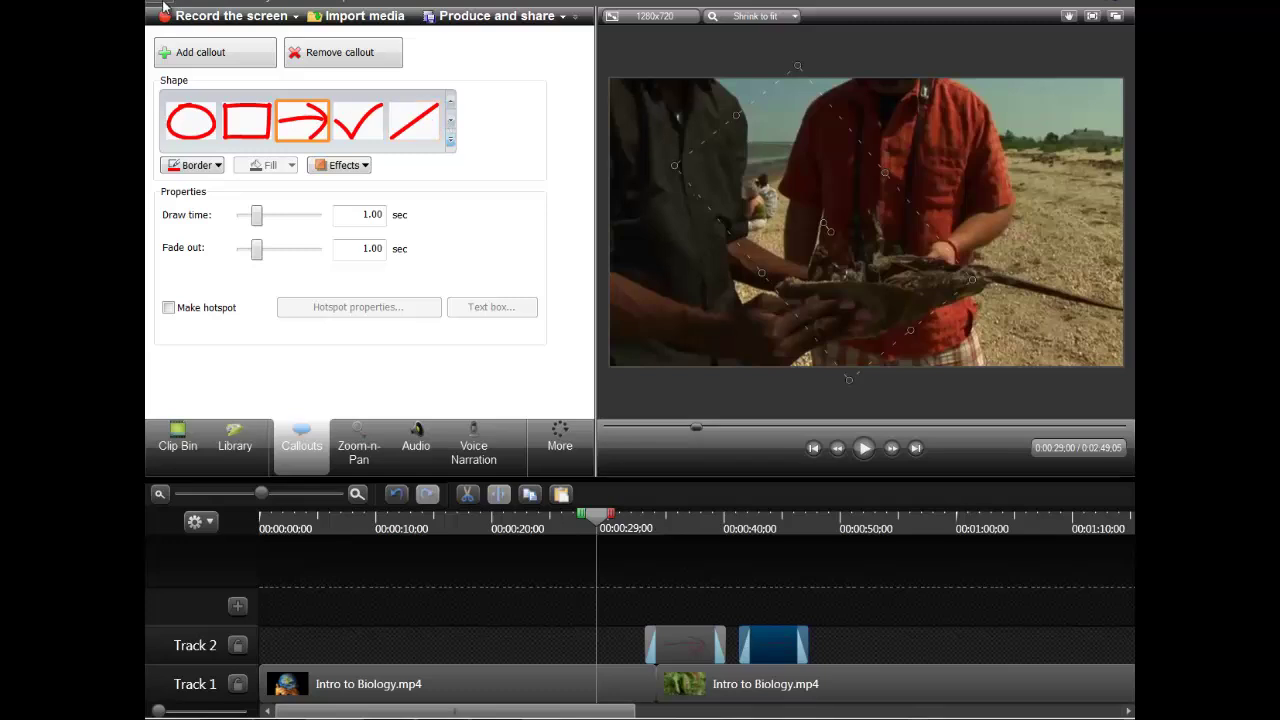
left_click(163, 6)
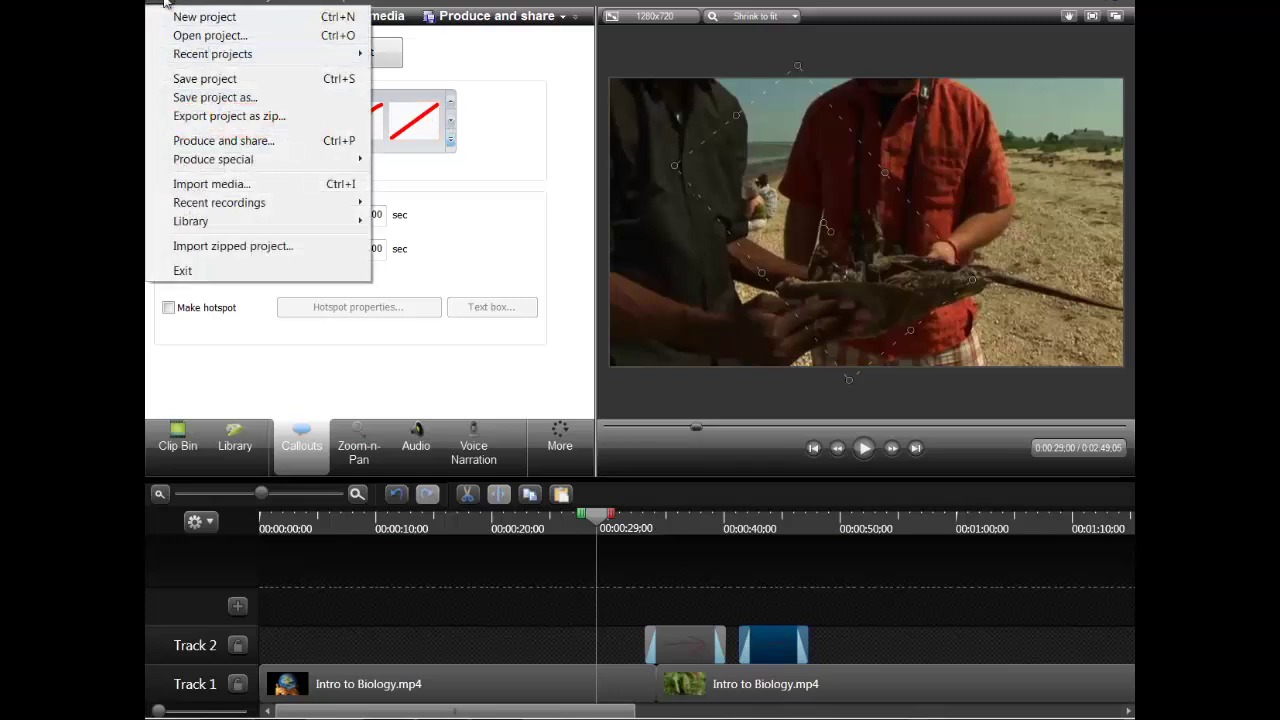